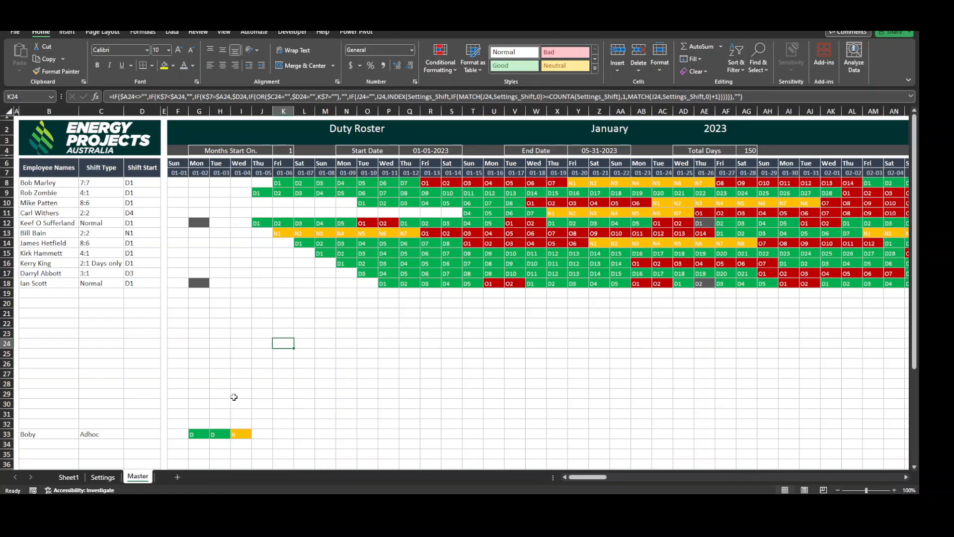
Step: Hide Sheet1 from the roster workbook
{"action": "left_click", "coordinate": [69, 477]}
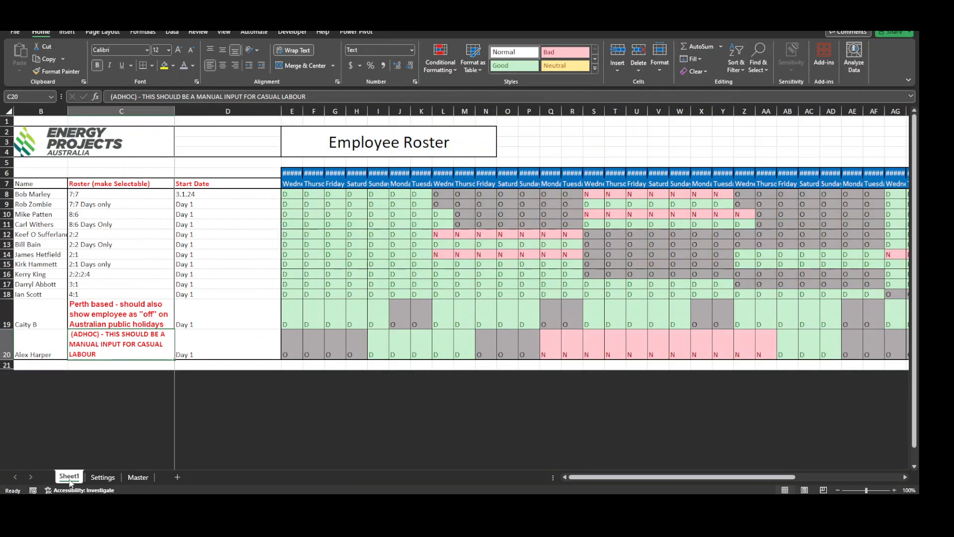
{"action": "right_click", "coordinate": [70, 481]}
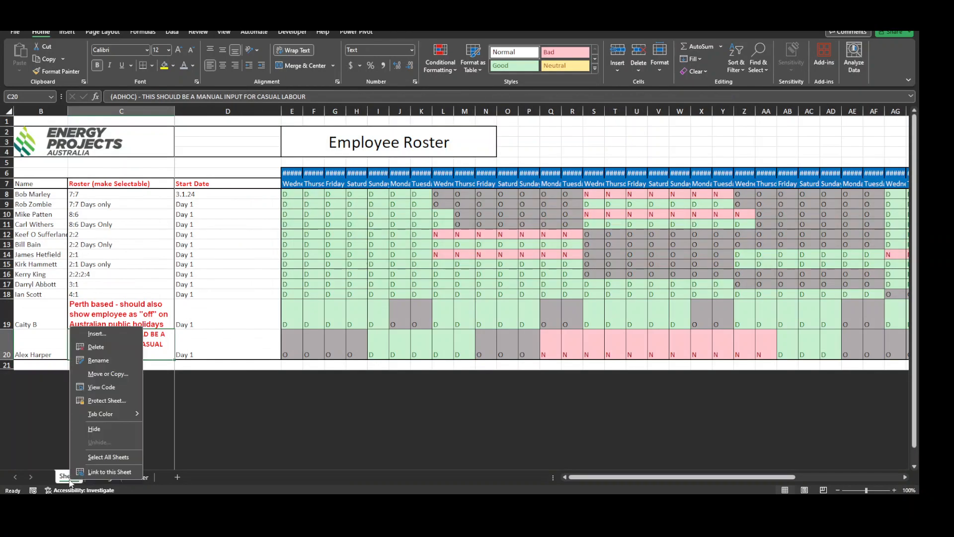
{"action": "left_click", "coordinate": [94, 430]}
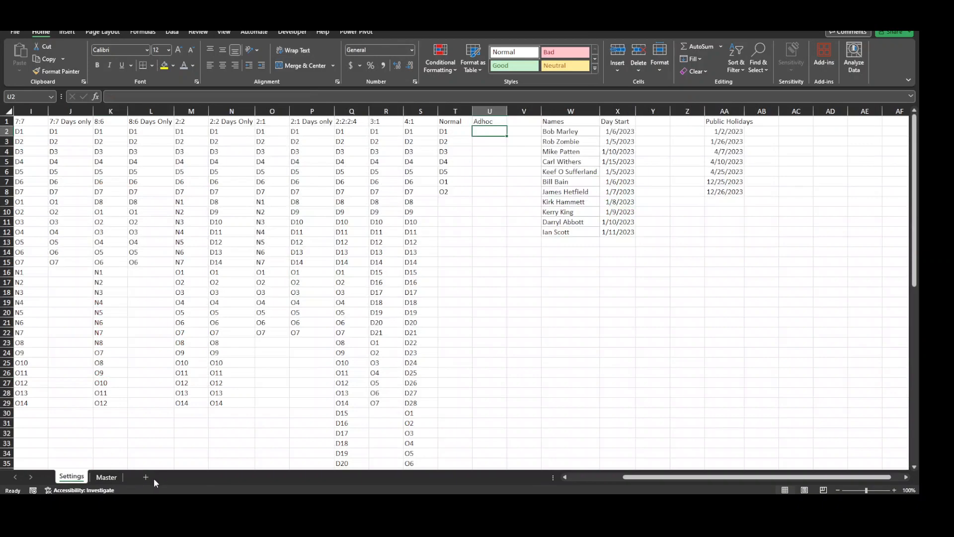
Step: Examine the month, year, shift name and shift acronym lists on the Settings sheet
{"action": "left_click", "coordinate": [454, 375]}
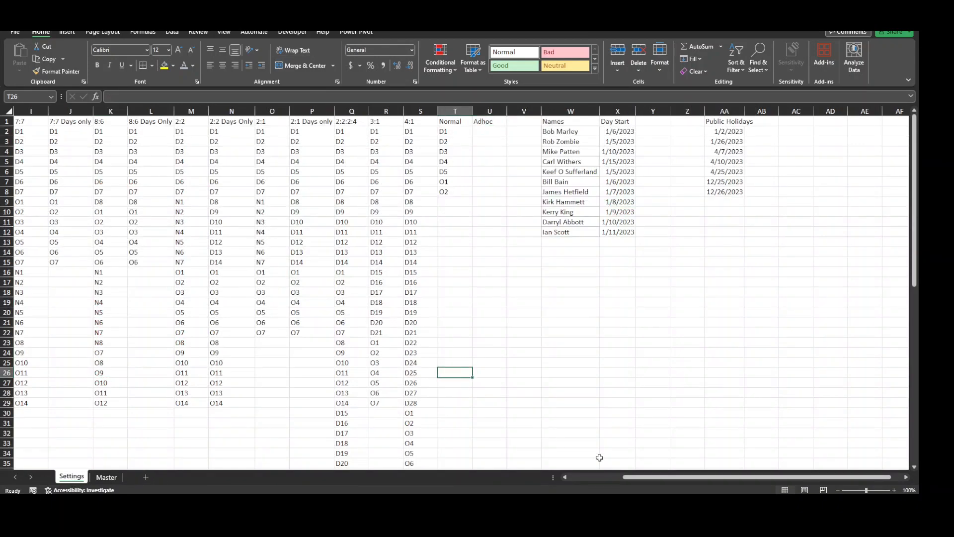
{"action": "left_click_drag", "start_coordinate": [681, 478], "coordinate": [590, 478]}
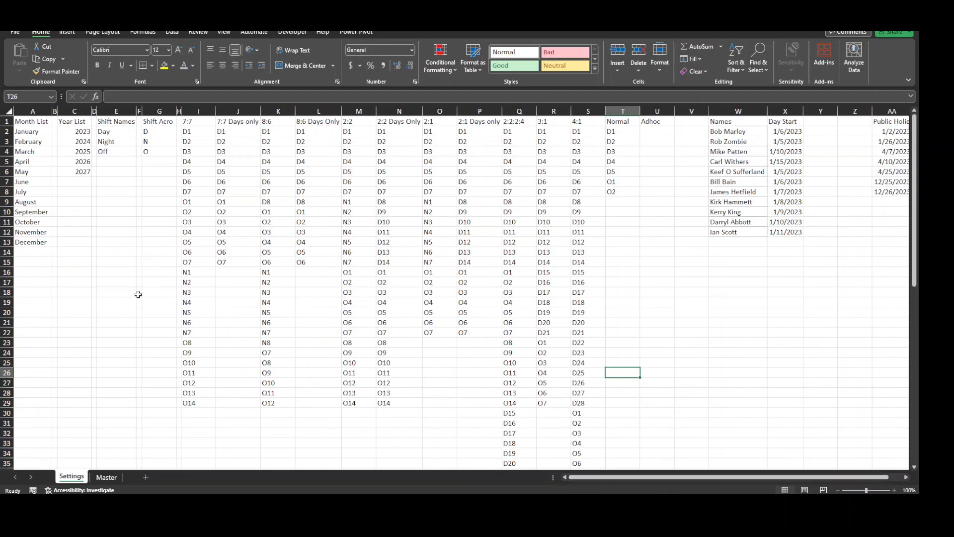
{"action": "left_click", "coordinate": [139, 293]}
{"action": "left_click", "coordinate": [80, 191]}
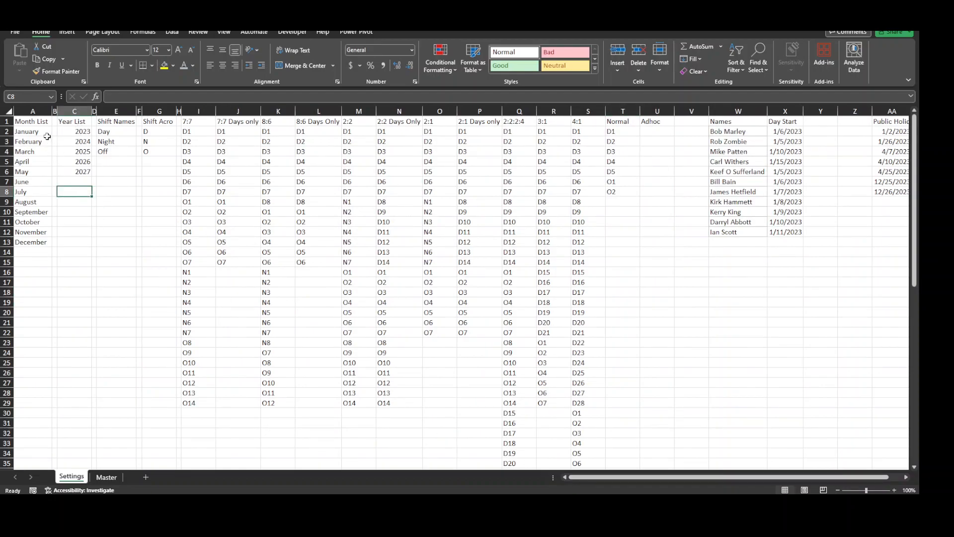
{"action": "left_click_drag", "start_coordinate": [33, 122], "coordinate": [156, 244]}
{"action": "left_click", "coordinate": [117, 313]}
{"action": "left_click", "coordinate": [198, 161]}
Step: Fill the shift pattern headers from 7:7 through Normal, cells I1:T1, with yellow
{"action": "left_click_drag", "start_coordinate": [213, 123], "coordinate": [618, 119]}
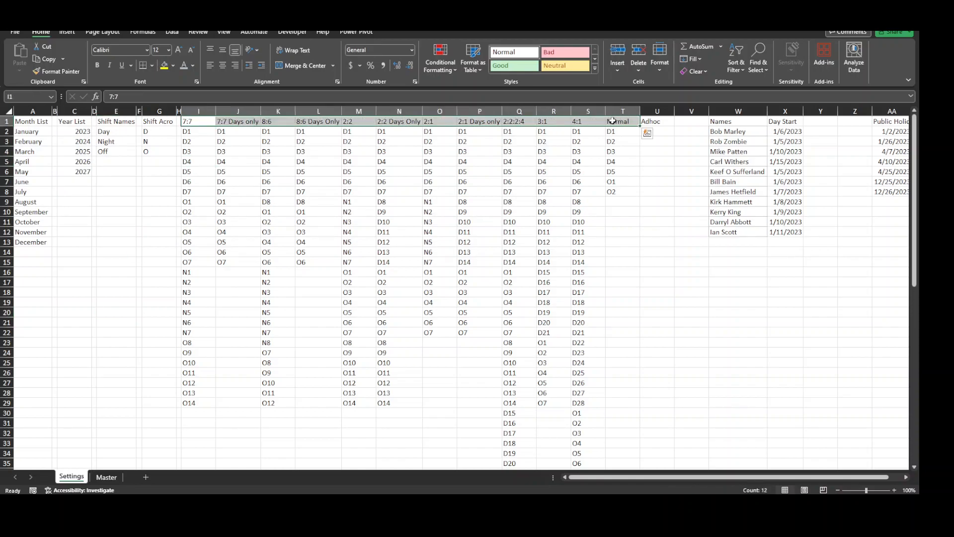
{"action": "left_click", "coordinate": [165, 66]}
{"action": "left_click", "coordinate": [433, 163]}
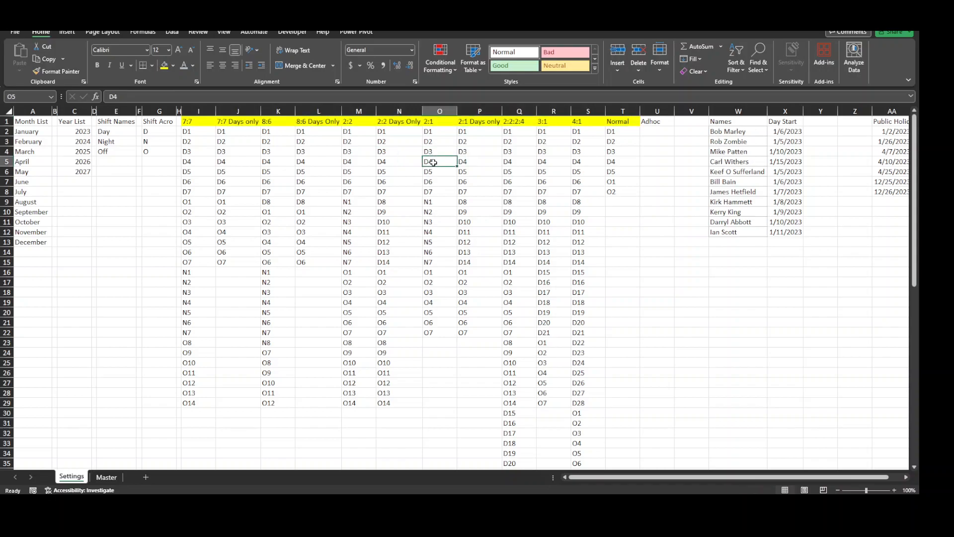
Step: Examine the day, night and off sequences listed beneath the highlighted shift pattern headers
{"action": "left_click", "coordinate": [428, 193]}
{"action": "left_click", "coordinate": [434, 220]}
{"action": "left_click", "coordinate": [439, 252]}
{"action": "left_click", "coordinate": [444, 291]}
{"action": "left_click", "coordinate": [445, 310]}
{"action": "left_click", "coordinate": [445, 263]}
{"action": "left_click_drag", "start_coordinate": [199, 135], "coordinate": [188, 402]}
{"action": "left_click_drag", "start_coordinate": [233, 133], "coordinate": [243, 264]}
{"action": "left_click", "coordinate": [274, 205]}
{"action": "scroll", "coordinate": [458, 214], "scroll_direction": "down", "scroll_amount": 4}
{"action": "scroll", "coordinate": [458, 214], "scroll_direction": "up", "scroll_amount": 3}
{"action": "scroll", "coordinate": [458, 215], "scroll_direction": "down", "scroll_amount": 6}
{"action": "scroll", "coordinate": [460, 214], "scroll_direction": "up", "scroll_amount": 7}
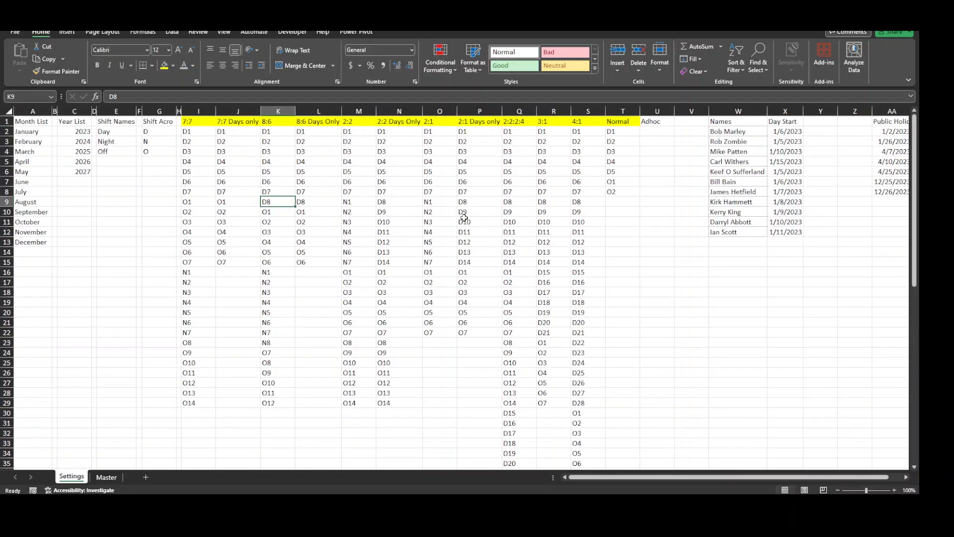
Step: Examine the Public Holidays list in column AA and the empty cells below it
{"action": "left_click", "coordinate": [800, 332]}
{"action": "left_click_drag", "start_coordinate": [884, 477], "coordinate": [905, 479]}
{"action": "left_click", "coordinate": [863, 342]}
{"action": "left_click", "coordinate": [864, 270]}
{"action": "left_click", "coordinate": [862, 231]}
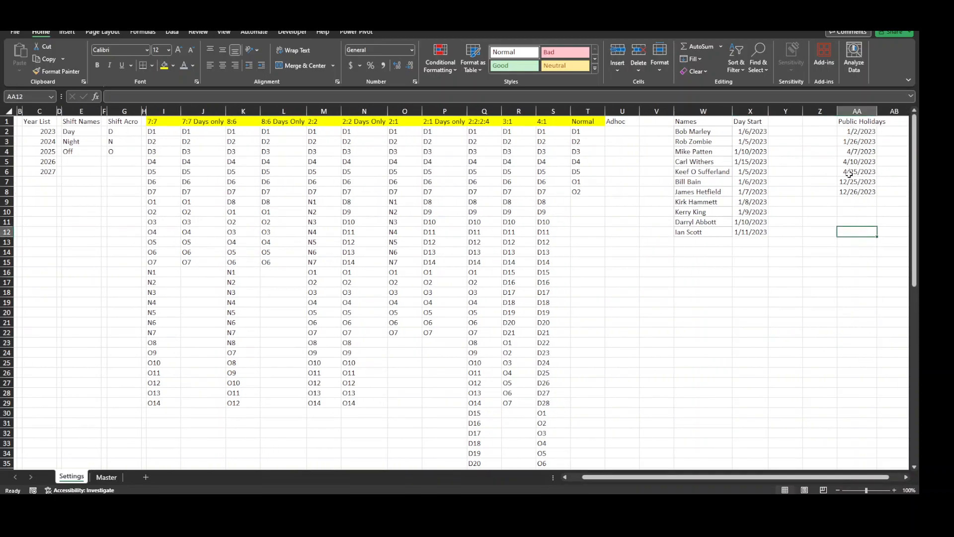
{"action": "left_click", "coordinate": [853, 133]}
{"action": "left_click", "coordinate": [855, 212]}
{"action": "left_click", "coordinate": [855, 251]}
{"action": "left_click", "coordinate": [855, 272]}
{"action": "left_click", "coordinate": [855, 314]}
{"action": "left_click", "coordinate": [857, 343]}
{"action": "left_click", "coordinate": [858, 362]}
{"action": "left_click", "coordinate": [858, 322]}
{"action": "left_click", "coordinate": [862, 353]}
{"action": "left_click", "coordinate": [856, 302]}
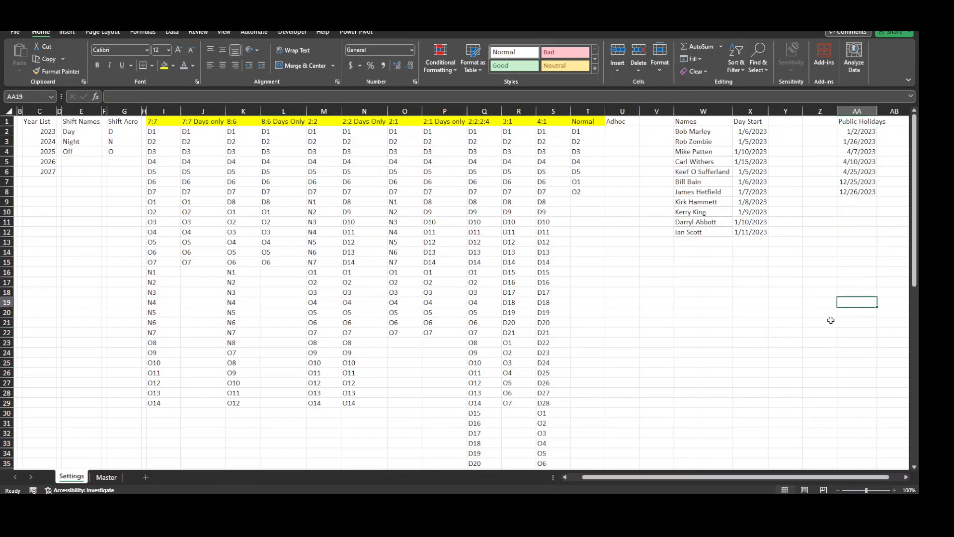
Step: On the Master sheet, set the height of rows 49 to 51, including the hidden row 50, to 8
{"action": "left_click", "coordinate": [104, 477]}
{"action": "scroll", "coordinate": [94, 409], "scroll_direction": "down", "scroll_amount": 6}
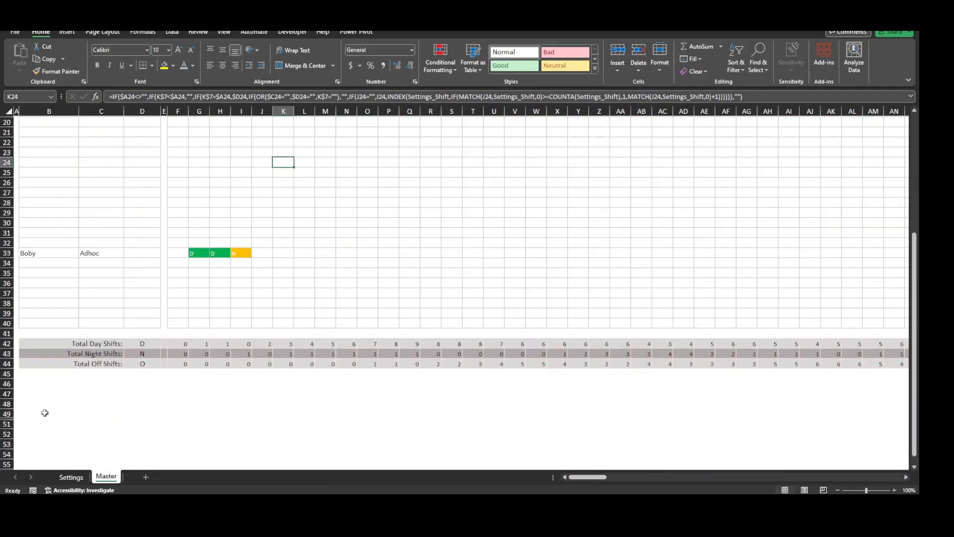
{"action": "scroll", "coordinate": [44, 413], "scroll_direction": "down", "scroll_amount": 1}
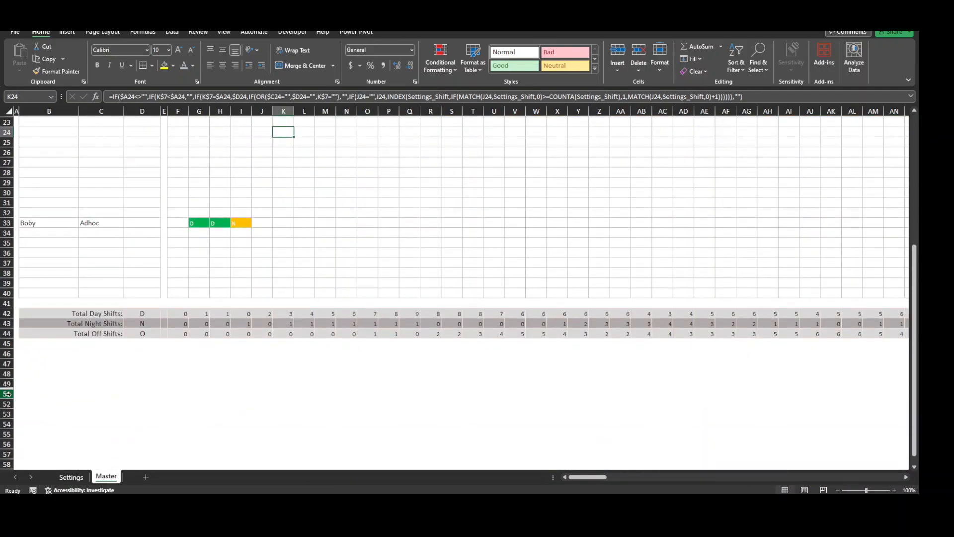
{"action": "left_click_drag", "start_coordinate": [8, 394], "coordinate": [8, 384]}
{"action": "right_click", "coordinate": [8, 385]}
{"action": "left_click", "coordinate": [44, 353]}
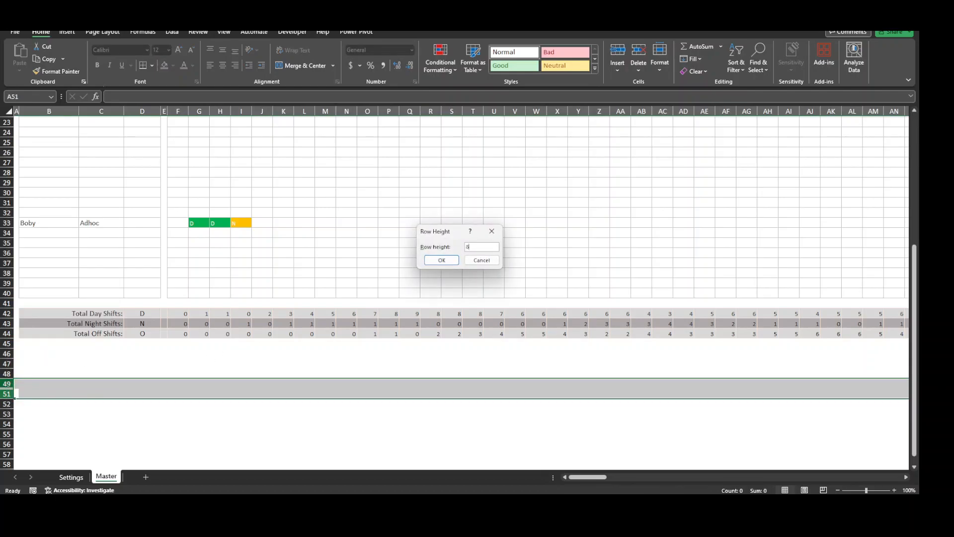
{"action": "type", "text": "8"}
{"action": "left_click", "coordinate": [442, 260]}
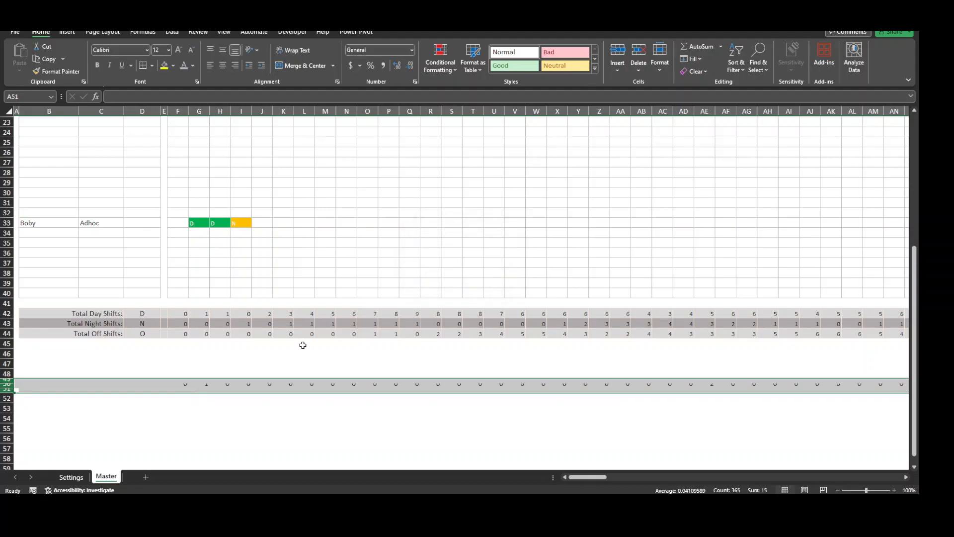
Step: Enlarge row 50 to a readable height and select its holiday-matching formula in F50
{"action": "left_click", "coordinate": [206, 429]}
{"action": "mouse_move", "coordinate": [9, 389]}
{"action": "left_mouse_down"}
{"action": "mouse_move", "coordinate": [9, 402]}
{"action": "mouse_move", "coordinate": [9, 387]}
{"action": "left_mouse_up"}
{"action": "left_click", "coordinate": [74, 430]}
{"action": "left_click", "coordinate": [184, 392]}
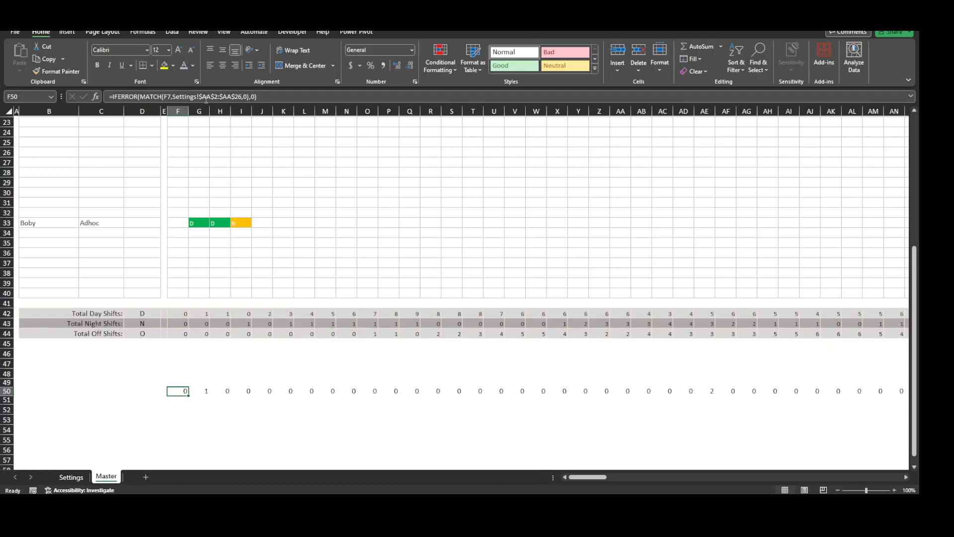
Step: Apply all borders to the Public Holidays range AA2:AA26 on the Settings sheet
{"action": "left_click", "coordinate": [69, 477]}
{"action": "left_click", "coordinate": [786, 272]}
{"action": "left_click_drag", "start_coordinate": [848, 134], "coordinate": [865, 371]}
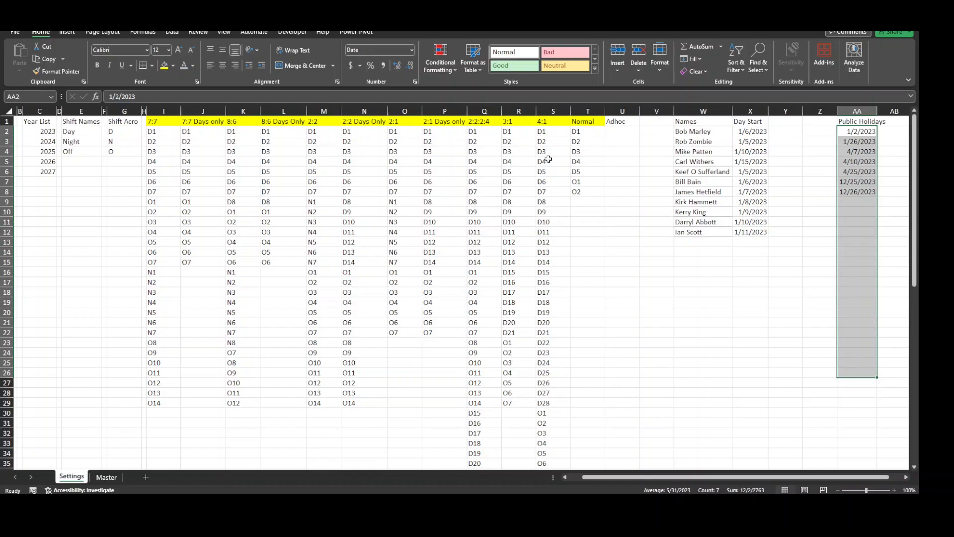
{"action": "left_click", "coordinate": [151, 65]}
{"action": "left_click", "coordinate": [169, 175]}
{"action": "left_click", "coordinate": [772, 289]}
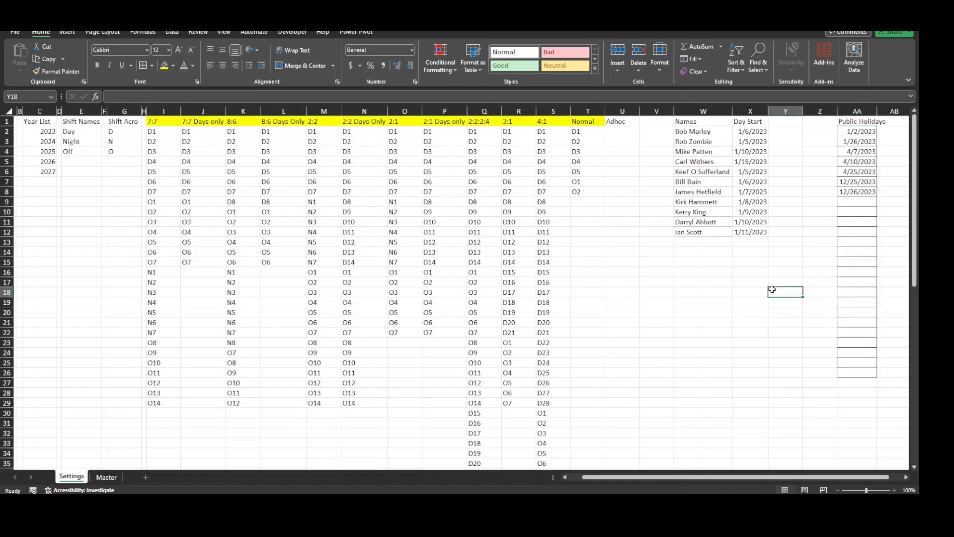
Step: Widen column AA so the Public Holidays header fits inside it
{"action": "left_click_drag", "start_coordinate": [877, 113], "coordinate": [889, 113]}
{"action": "left_click", "coordinate": [797, 270]}
{"action": "left_click", "coordinate": [722, 292]}
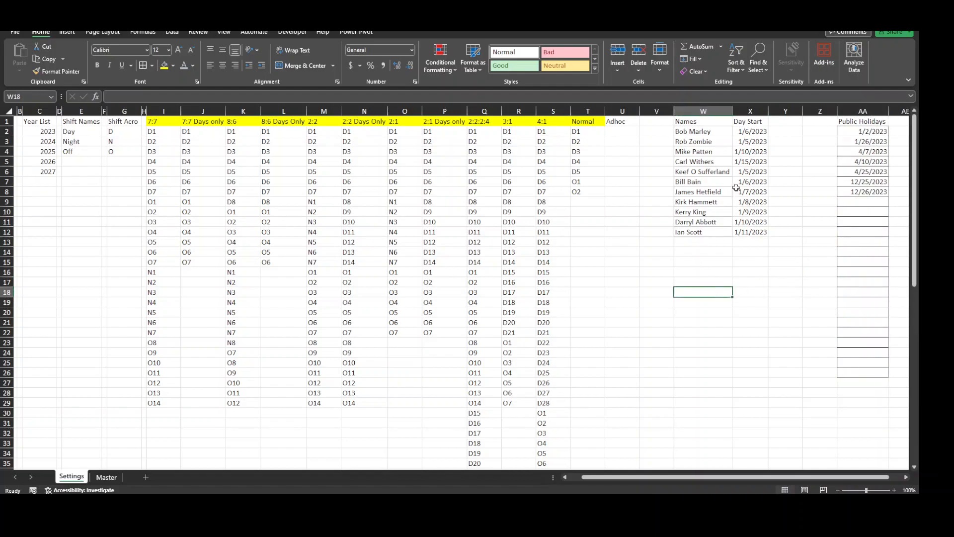
Step: Check the end of the Names list, and inspect the start date lookup formula in A34 of the Master sheet
{"action": "left_click", "coordinate": [776, 255]}
{"action": "left_click", "coordinate": [726, 223]}
{"action": "left_click", "coordinate": [718, 253]}
{"action": "left_click", "coordinate": [715, 283]}
{"action": "left_click", "coordinate": [708, 250]}
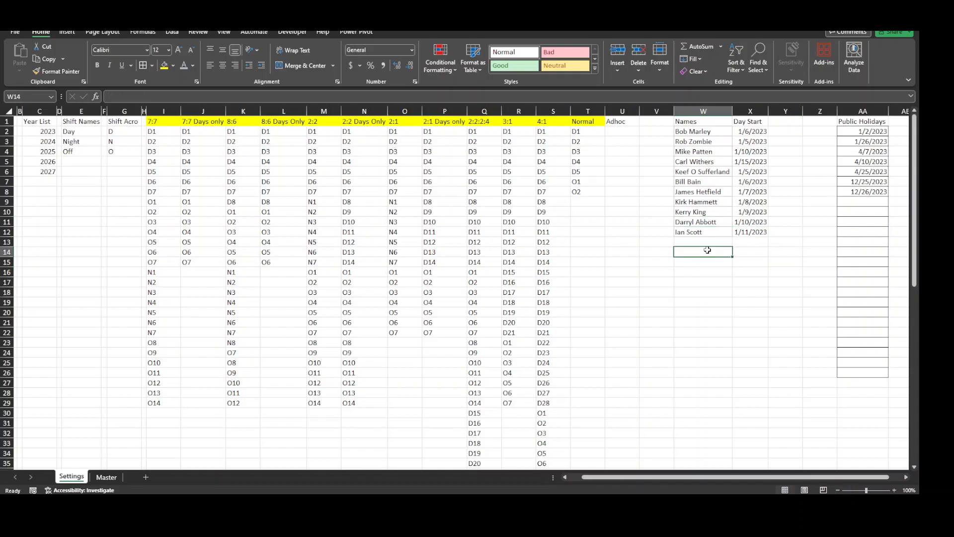
{"action": "left_click", "coordinate": [105, 478]}
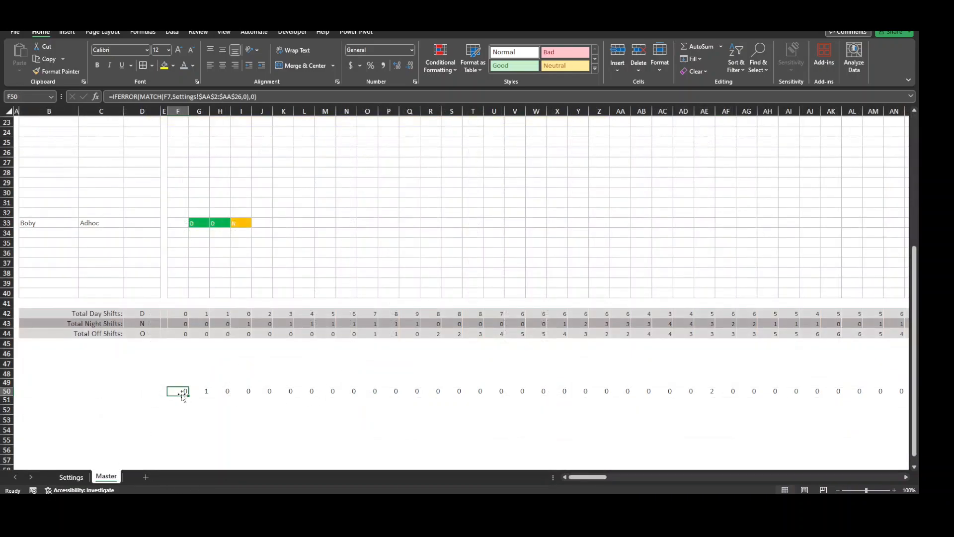
{"action": "left_click", "coordinate": [16, 233]}
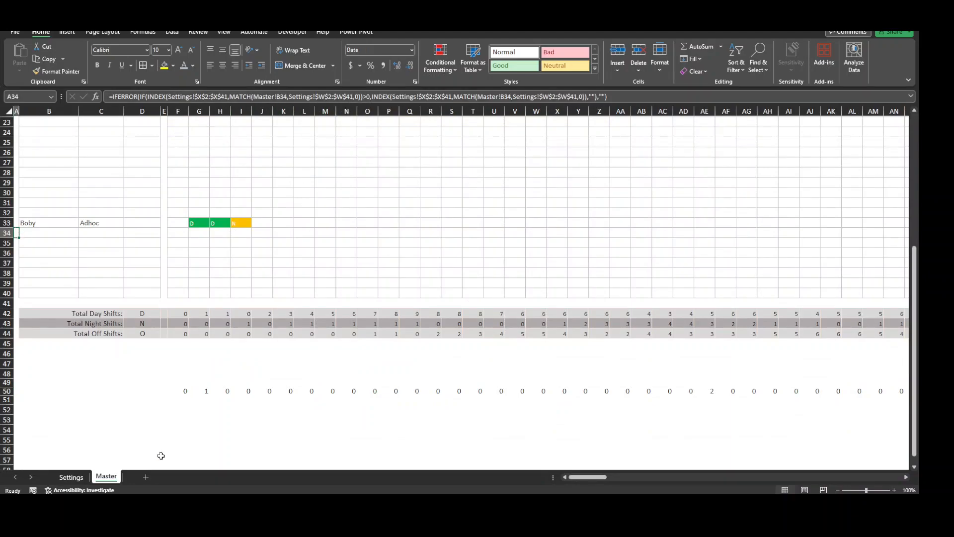
Step: Apply all borders to the Names and Day Start range W2:X41 on the Settings sheet
{"action": "left_click", "coordinate": [82, 479]}
{"action": "left_click", "coordinate": [743, 300]}
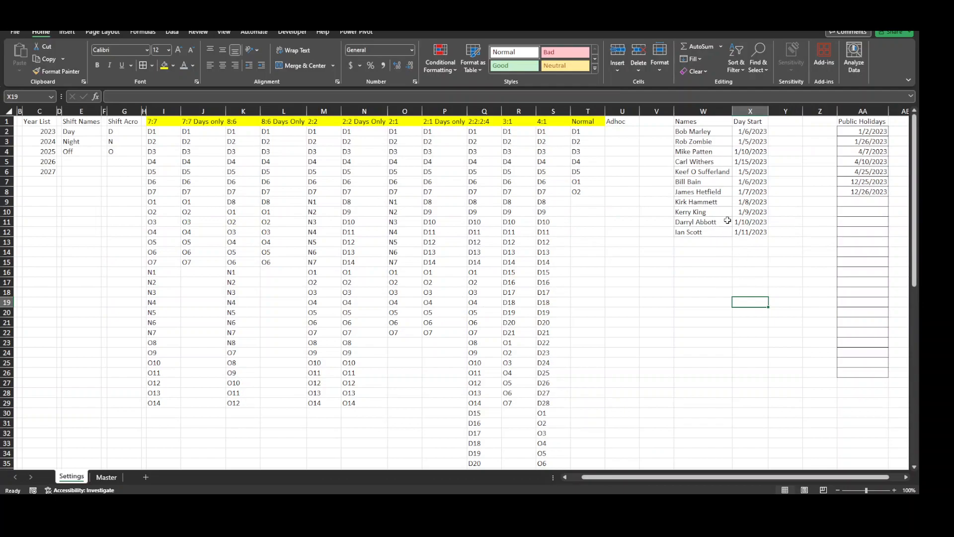
{"action": "left_click_drag", "start_coordinate": [708, 132], "coordinate": [750, 458]}
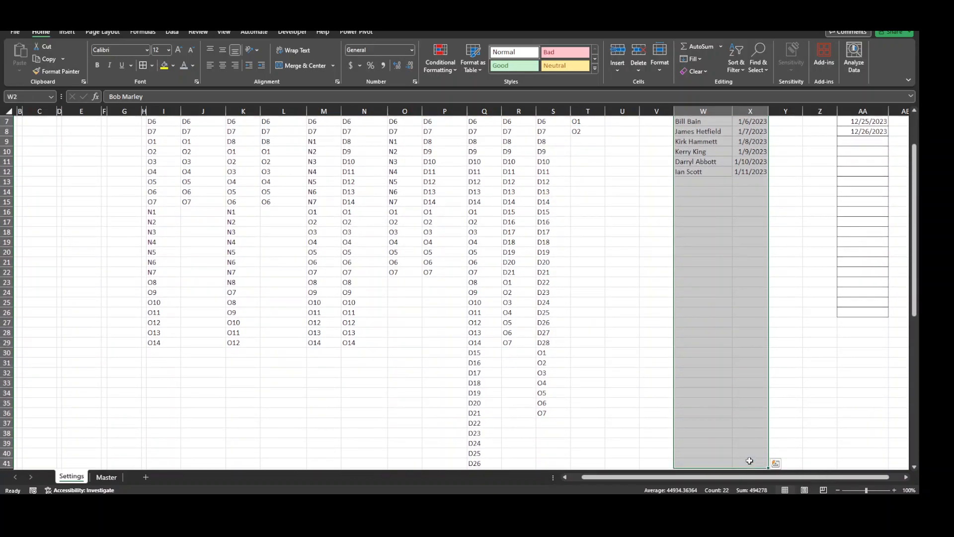
{"action": "scroll", "coordinate": [751, 288], "scroll_direction": "up", "scroll_amount": 2}
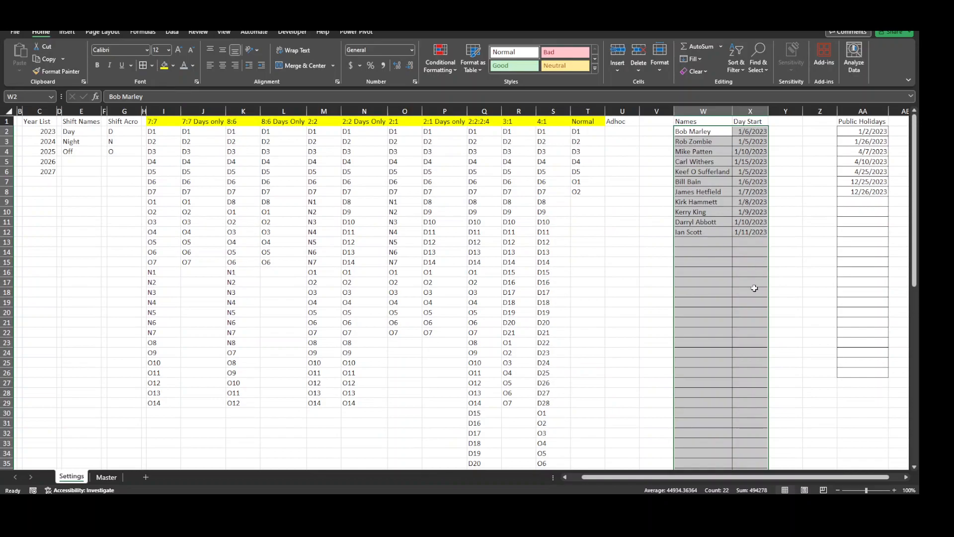
{"action": "left_click", "coordinate": [751, 292]}
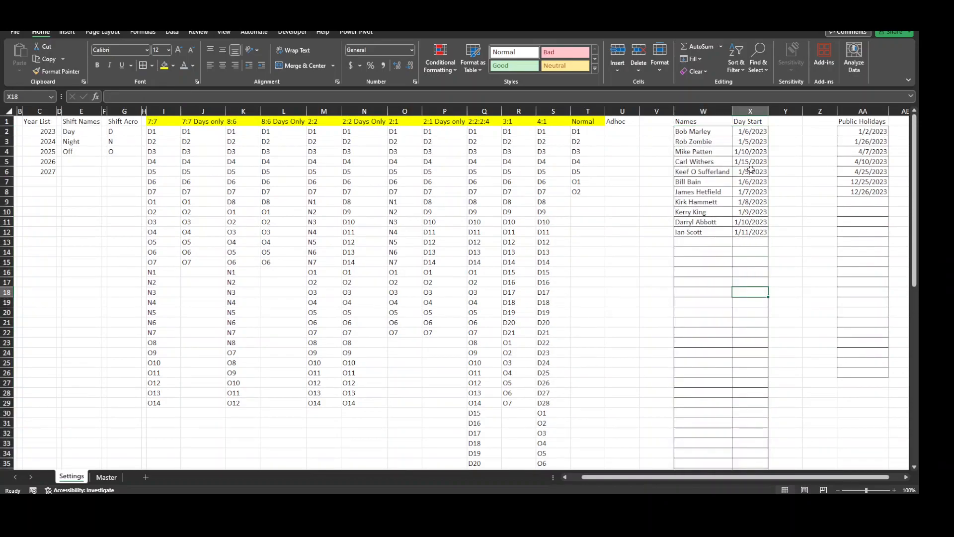
Step: Look through the bordered Names and Day Start entry area down to its last row
{"action": "left_click", "coordinate": [706, 252]}
{"action": "scroll", "coordinate": [721, 301], "scroll_direction": "down", "scroll_amount": 7}
{"action": "scroll", "coordinate": [721, 300], "scroll_direction": "up", "scroll_amount": 7}
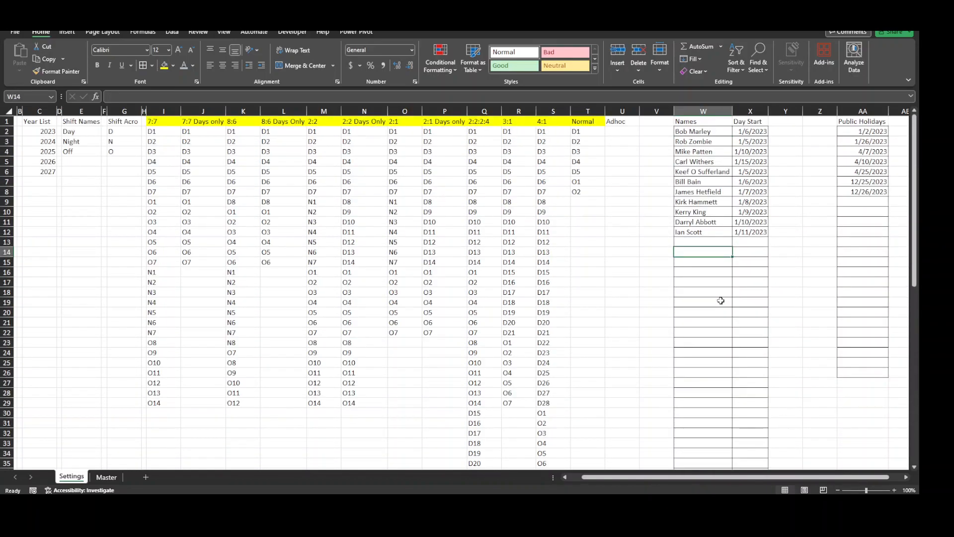
{"action": "left_click", "coordinate": [753, 272]}
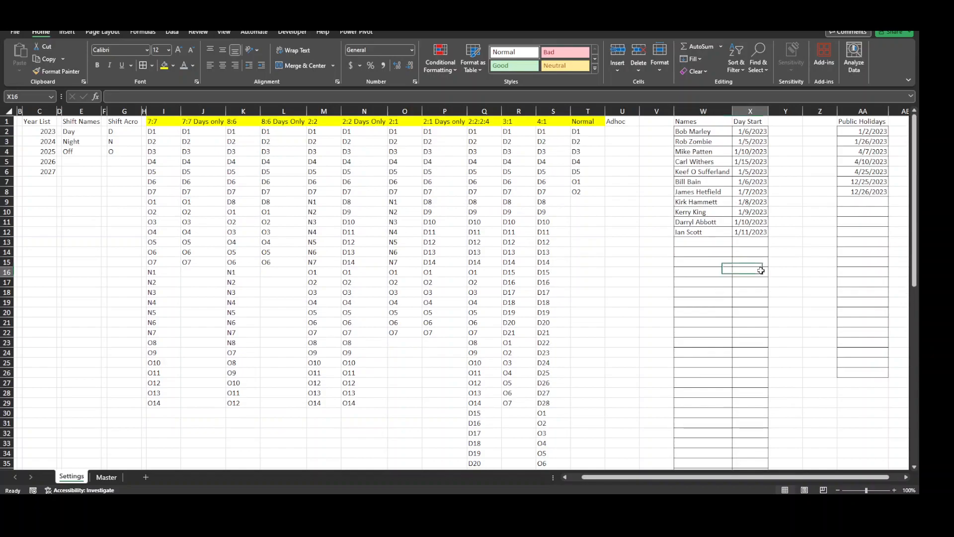
{"action": "left_click", "coordinate": [747, 232]}
{"action": "left_click", "coordinate": [755, 292]}
{"action": "scroll", "coordinate": [755, 291], "scroll_direction": "down", "scroll_amount": 4}
{"action": "scroll", "coordinate": [755, 291], "scroll_direction": "up", "scroll_amount": 2}
{"action": "scroll", "coordinate": [755, 292], "scroll_direction": "up", "scroll_amount": 2}
Step: Extend the Public Holidays borders down to AA41, level with the end of the Names and Day Start area
{"action": "left_click", "coordinate": [848, 292]}
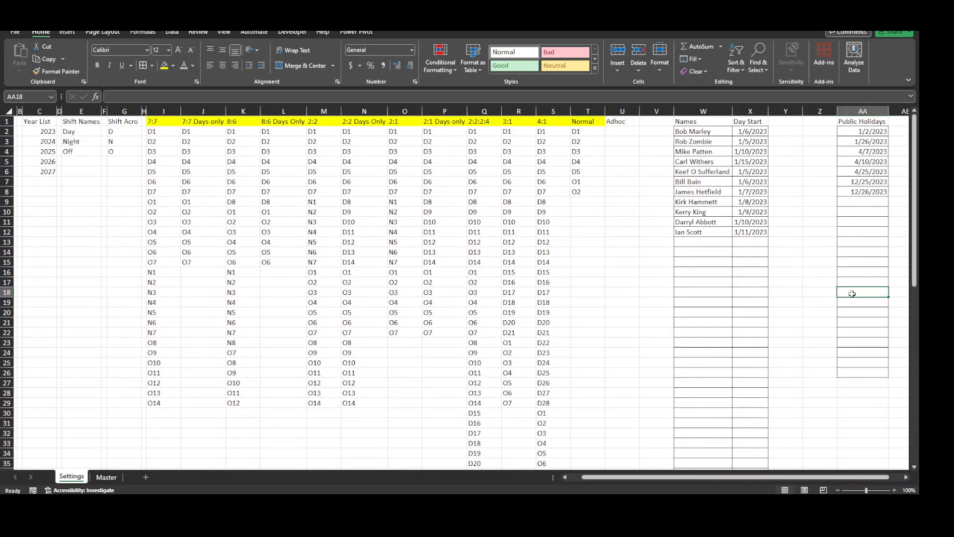
{"action": "scroll", "coordinate": [865, 318], "scroll_direction": "down", "scroll_amount": 6}
{"action": "left_click", "coordinate": [766, 342]}
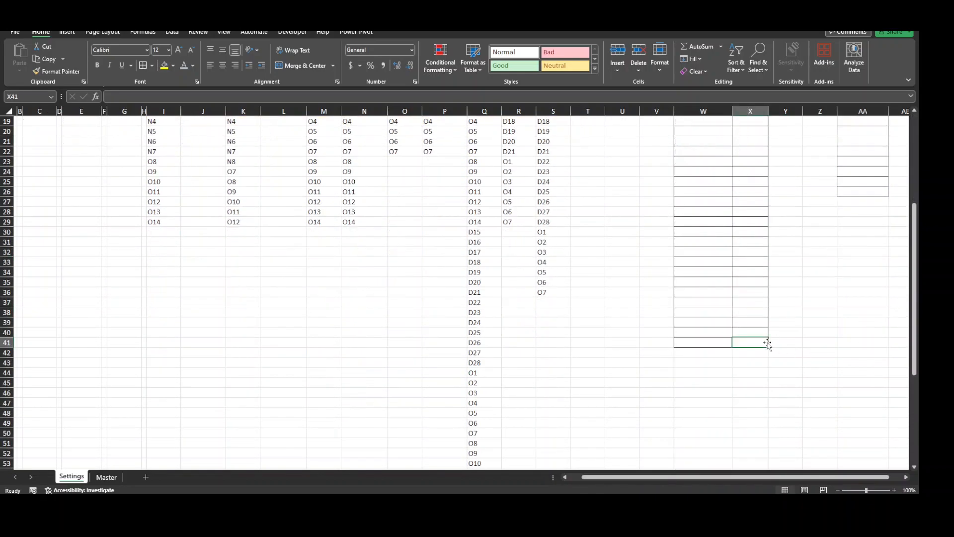
{"action": "left_click_drag", "start_coordinate": [850, 192], "coordinate": [863, 347]}
{"action": "left_click", "coordinate": [143, 65]}
{"action": "left_click", "coordinate": [368, 323]}
Step: Extend the lookup range of the holiday formula in Master cell F50 to Settings!$AA$2:$AA$41
{"action": "left_click", "coordinate": [106, 477]}
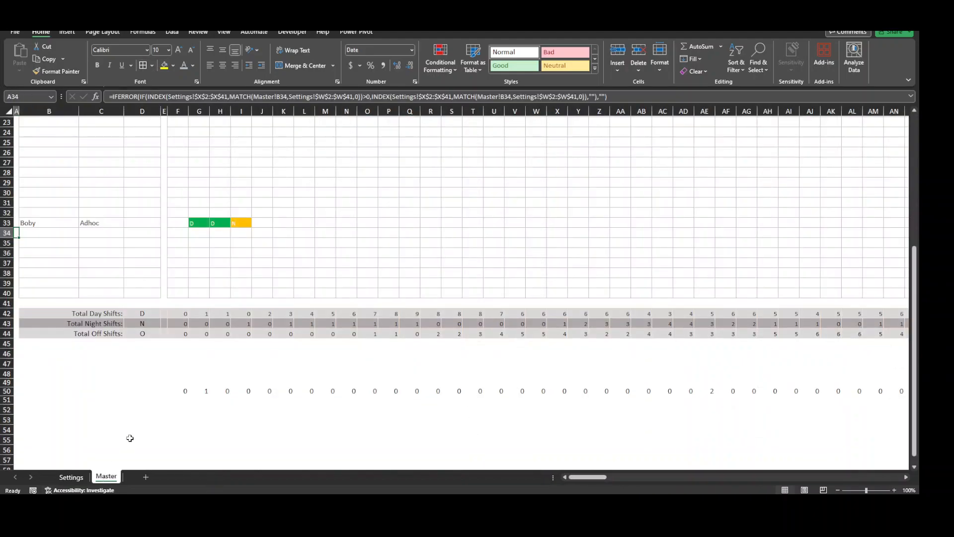
{"action": "left_click", "coordinate": [182, 390]}
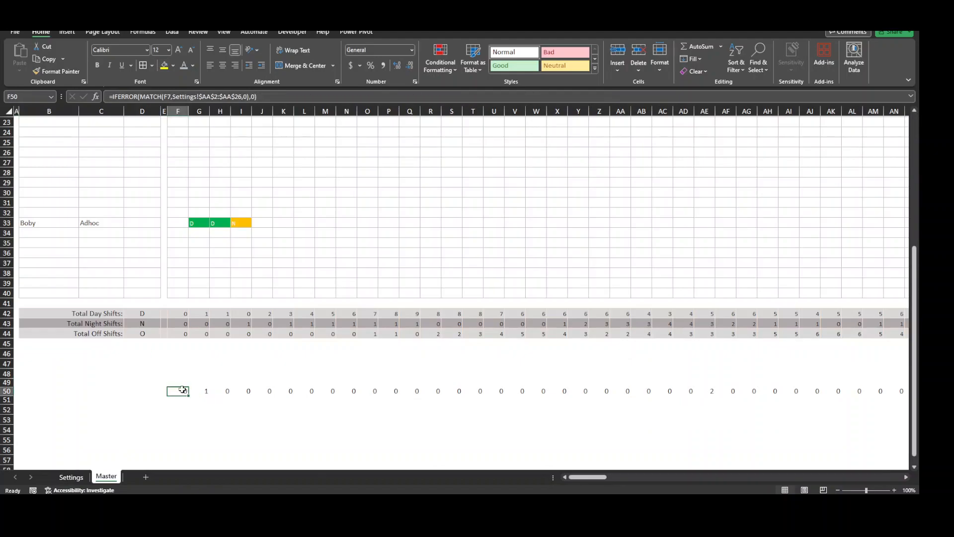
{"action": "left_click", "coordinate": [241, 96]}
{"action": "key", "text": "BackSpace"}
{"action": "key", "text": "BackSpace"}
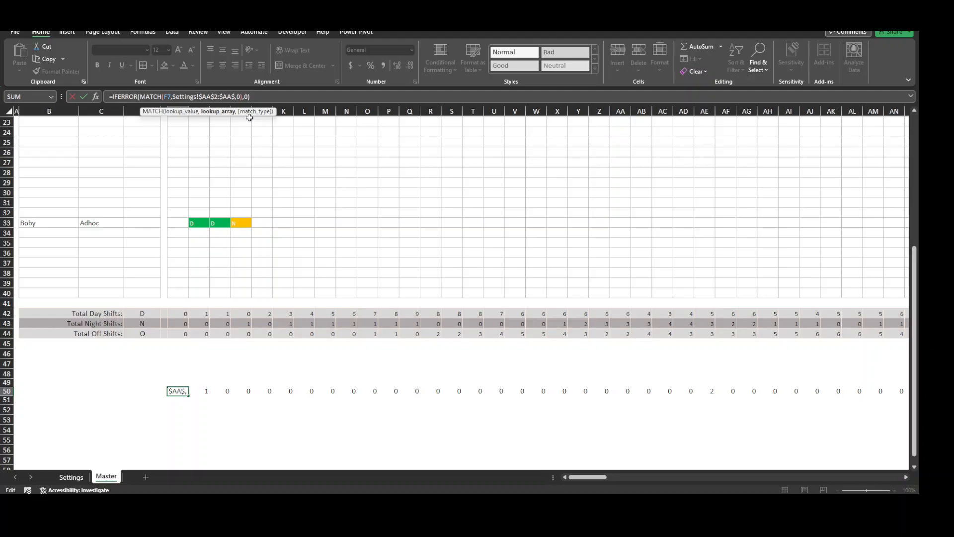
{"action": "type", "text": "41"}
{"action": "key", "text": "Return"}
{"action": "key", "text": "Return"}
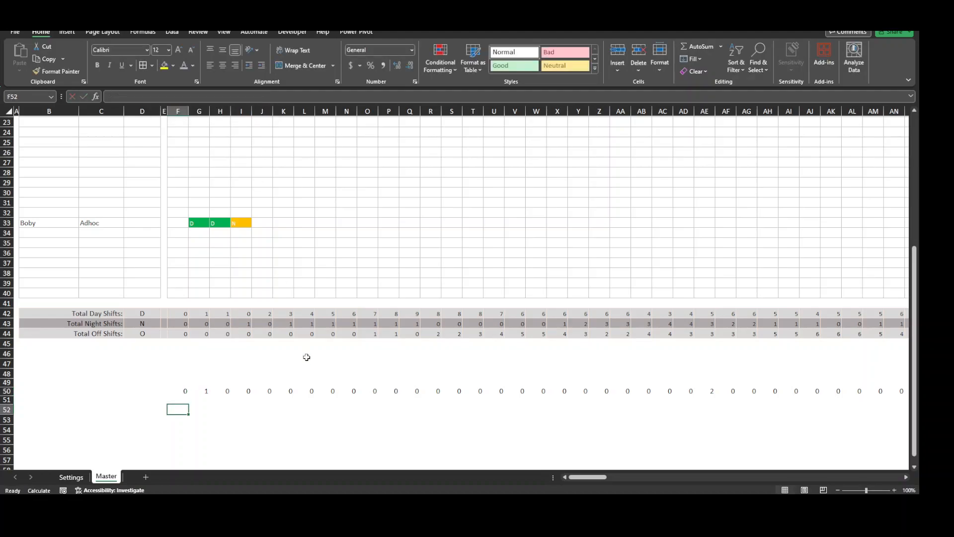
Step: Copy the updated F50 holiday formula across row 50 for all the roster's date columns
{"action": "left_click", "coordinate": [186, 391]}
{"action": "left_click_drag", "start_coordinate": [188, 397], "coordinate": [862, 399]}
{"action": "left_click_drag", "start_coordinate": [878, 477], "coordinate": [460, 482]}
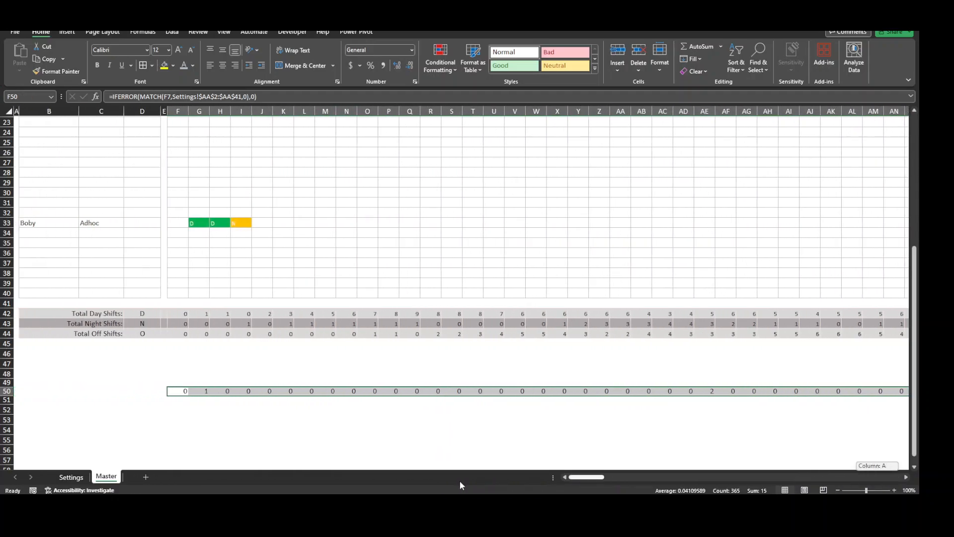
Step: Hide helper row 50 with the holiday formulas on the Master sheet
{"action": "left_click", "coordinate": [343, 458]}
{"action": "right_click", "coordinate": [1, 391]}
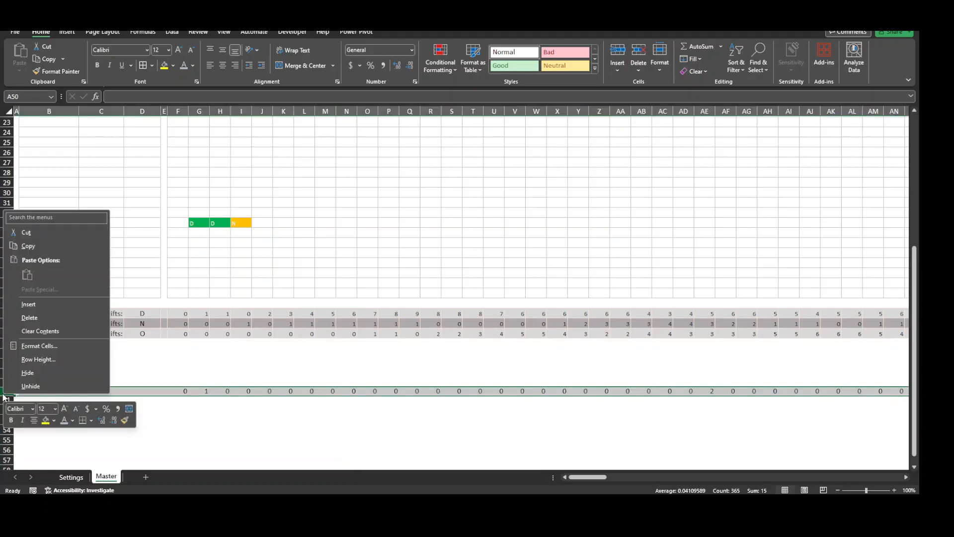
{"action": "left_click", "coordinate": [31, 375]}
{"action": "left_click", "coordinate": [262, 441]}
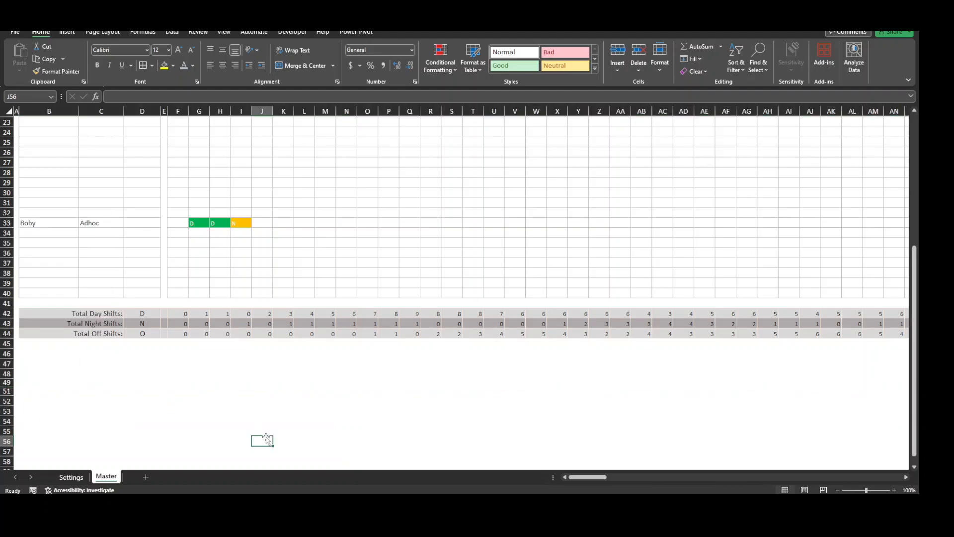
{"action": "scroll", "coordinate": [288, 371], "scroll_direction": "up", "scroll_amount": 7}
Step: Examine the Public Holidays list on the Settings sheet, from the first date in AA2 through its blank bordered rows
{"action": "left_click", "coordinate": [71, 477]}
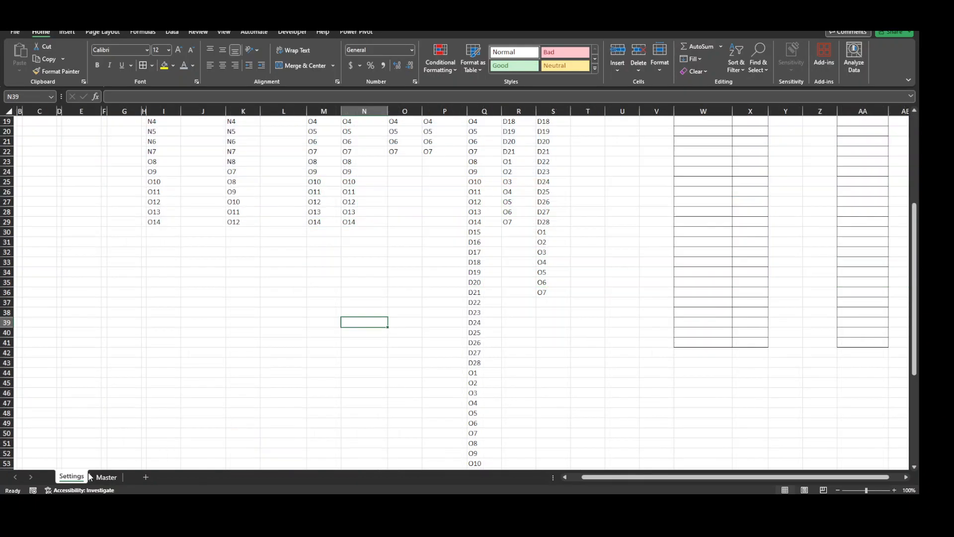
{"action": "left_click", "coordinate": [717, 371]}
{"action": "left_click_drag", "start_coordinate": [756, 480], "coordinate": [768, 480]}
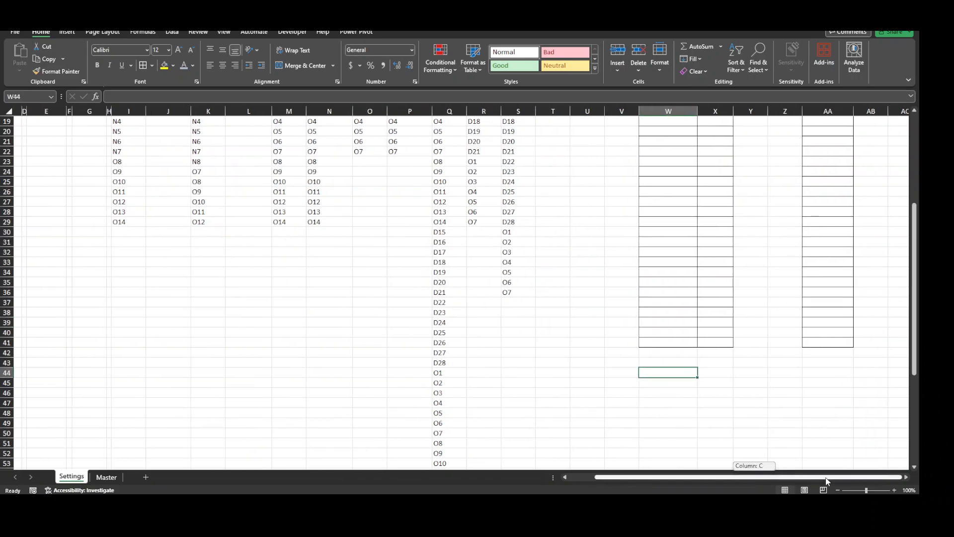
{"action": "left_click", "coordinate": [791, 393]}
{"action": "scroll", "coordinate": [794, 391], "scroll_direction": "up", "scroll_amount": 6}
{"action": "left_click", "coordinate": [837, 321]}
{"action": "left_click", "coordinate": [839, 271]}
{"action": "left_click", "coordinate": [841, 223]}
{"action": "left_click", "coordinate": [833, 286]}
{"action": "left_click", "coordinate": [834, 232]}
{"action": "left_click", "coordinate": [833, 271]}
{"action": "left_click", "coordinate": [835, 242]}
{"action": "left_click", "coordinate": [841, 131]}
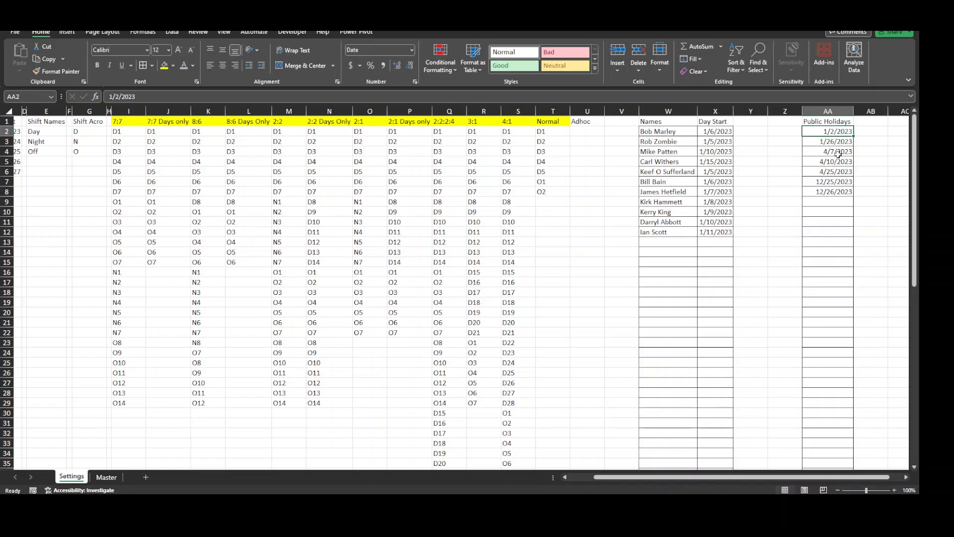
{"action": "left_click", "coordinate": [836, 209]}
{"action": "left_click", "coordinate": [827, 256]}
{"action": "left_click_drag", "start_coordinate": [827, 213], "coordinate": [825, 348]}
{"action": "scroll", "coordinate": [822, 305], "scroll_direction": "down", "scroll_amount": 5}
{"action": "scroll", "coordinate": [822, 304], "scroll_direction": "up", "scroll_amount": 5}
Step: Examine the Names and Day Start list on the Settings sheet, including the blank rows for new employees
{"action": "left_click", "coordinate": [726, 305]}
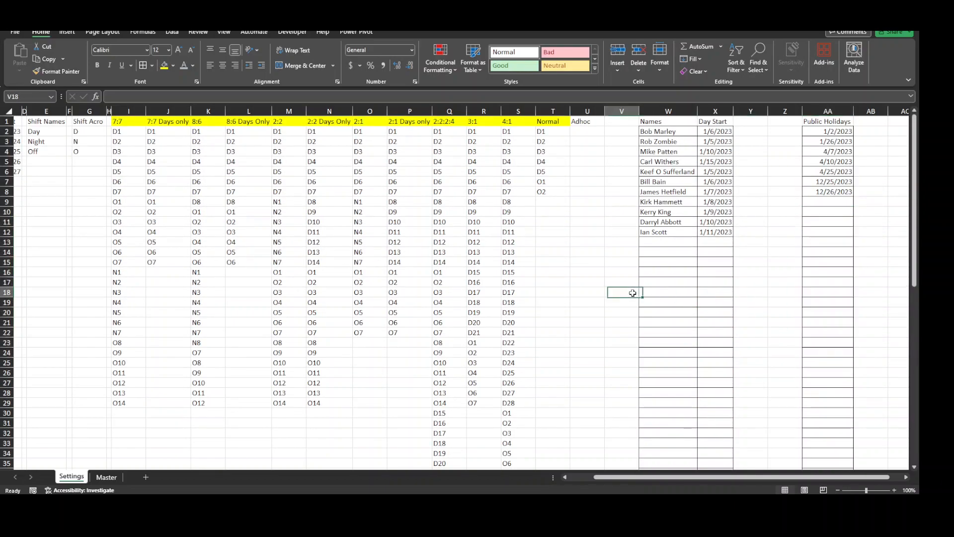
{"action": "left_click", "coordinate": [653, 283]}
{"action": "left_click", "coordinate": [655, 180]}
{"action": "left_click", "coordinate": [659, 205]}
{"action": "left_click", "coordinate": [661, 224]}
{"action": "left_click", "coordinate": [661, 233]}
{"action": "left_click", "coordinate": [711, 201]}
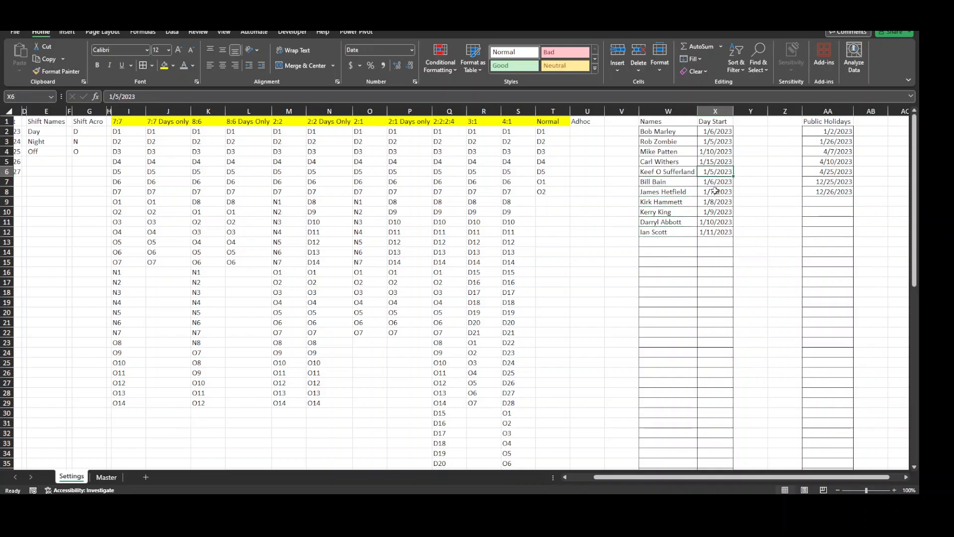
{"action": "left_click_drag", "start_coordinate": [661, 132], "coordinate": [724, 450]}
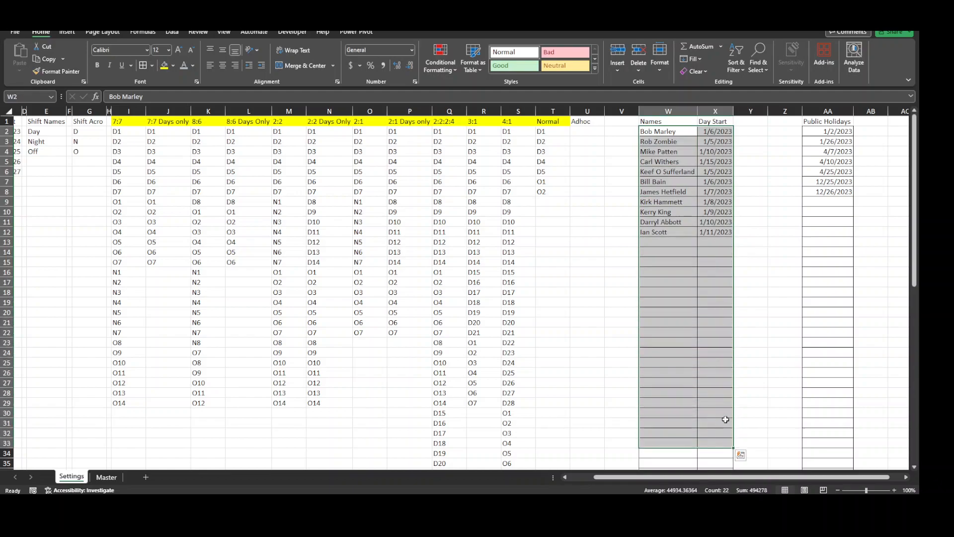
{"action": "left_click", "coordinate": [712, 374]}
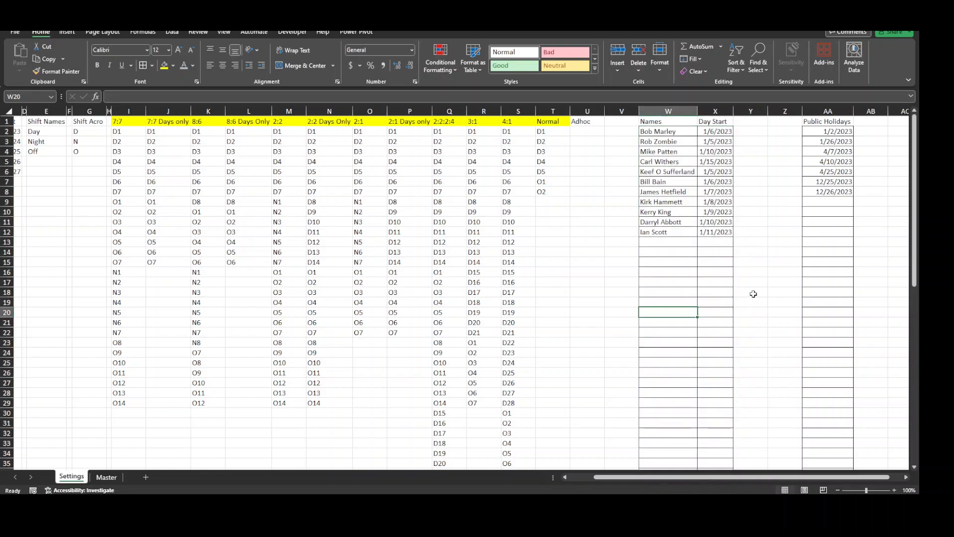
{"action": "left_click_drag", "start_coordinate": [826, 123], "coordinate": [838, 385]}
{"action": "left_click_drag", "start_coordinate": [661, 132], "coordinate": [736, 439]}
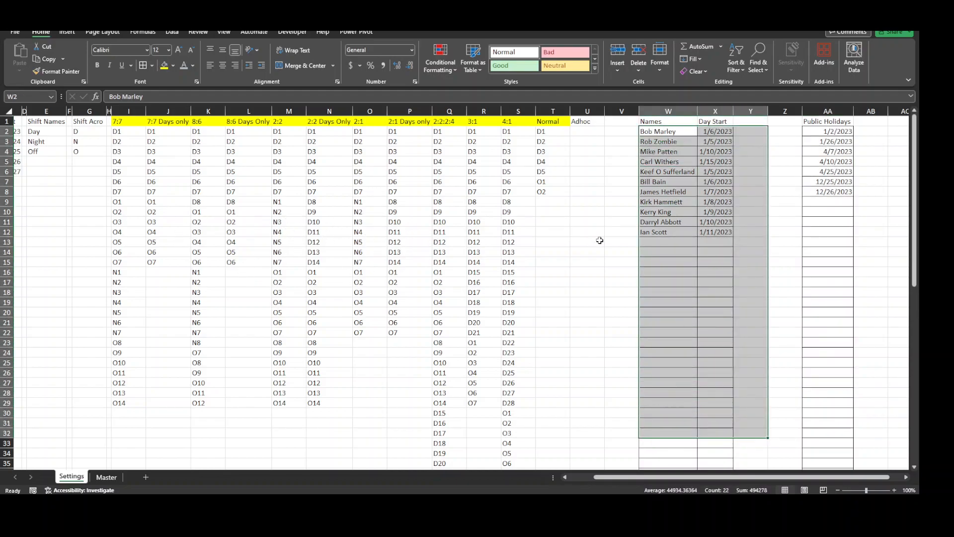
{"action": "left_click", "coordinate": [655, 242]}
{"action": "left_click", "coordinate": [682, 233]}
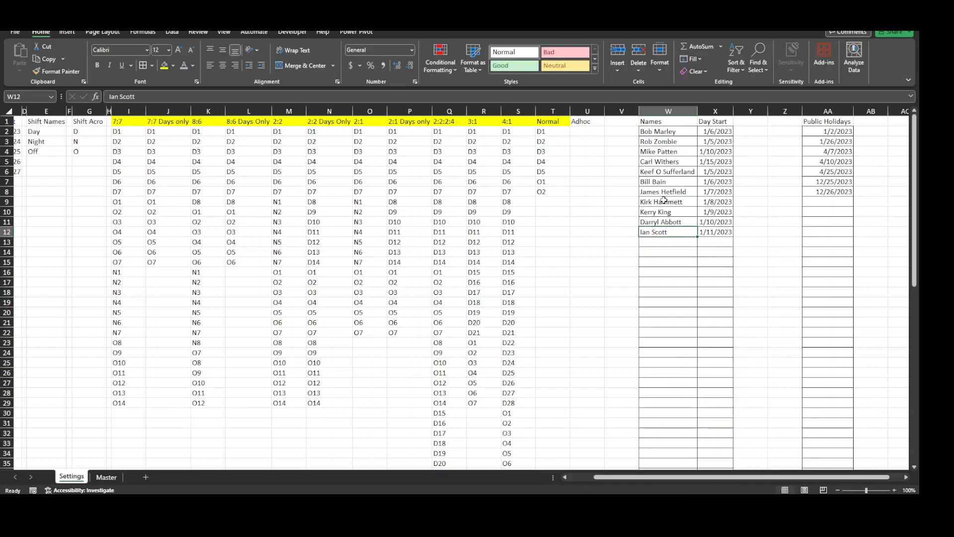
{"action": "left_click", "coordinate": [666, 243]}
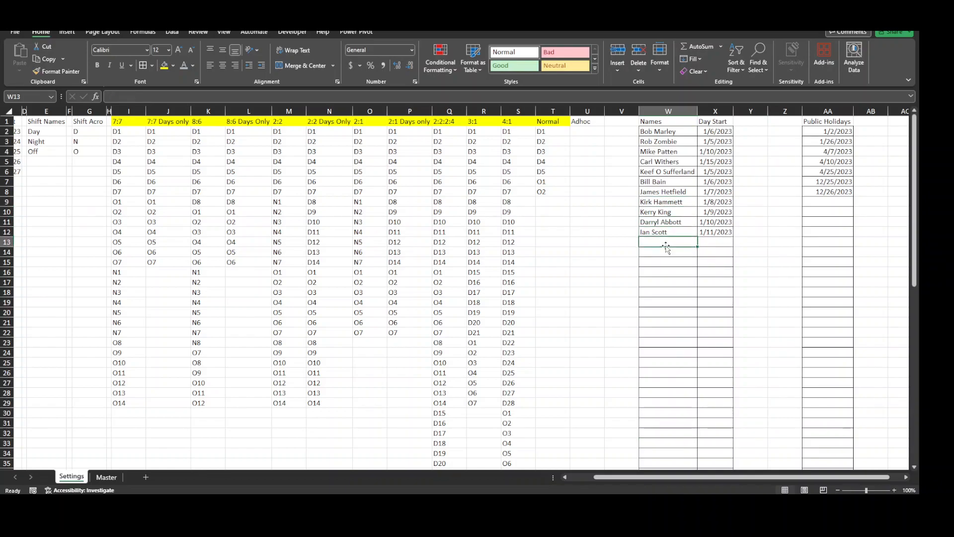
{"action": "left_click", "coordinate": [717, 244]}
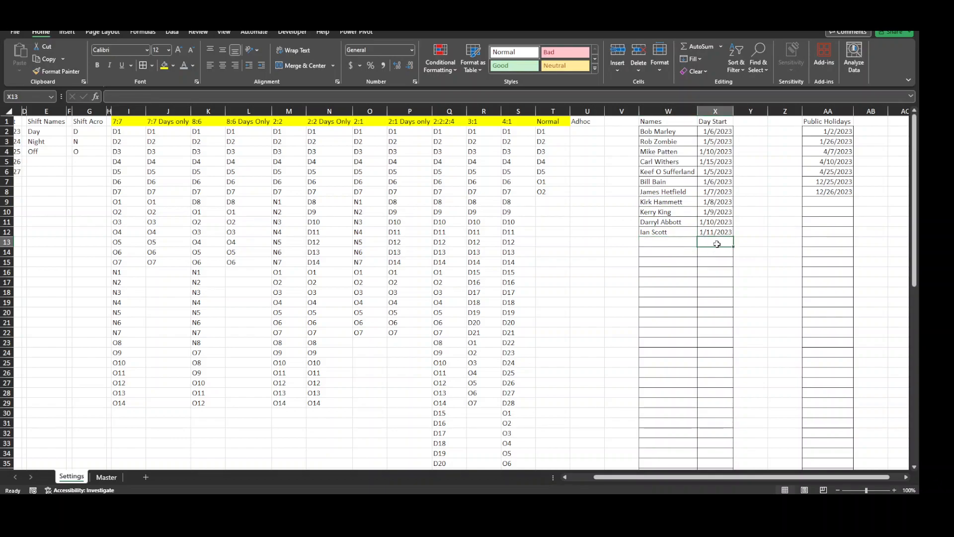
{"action": "left_click", "coordinate": [692, 271]}
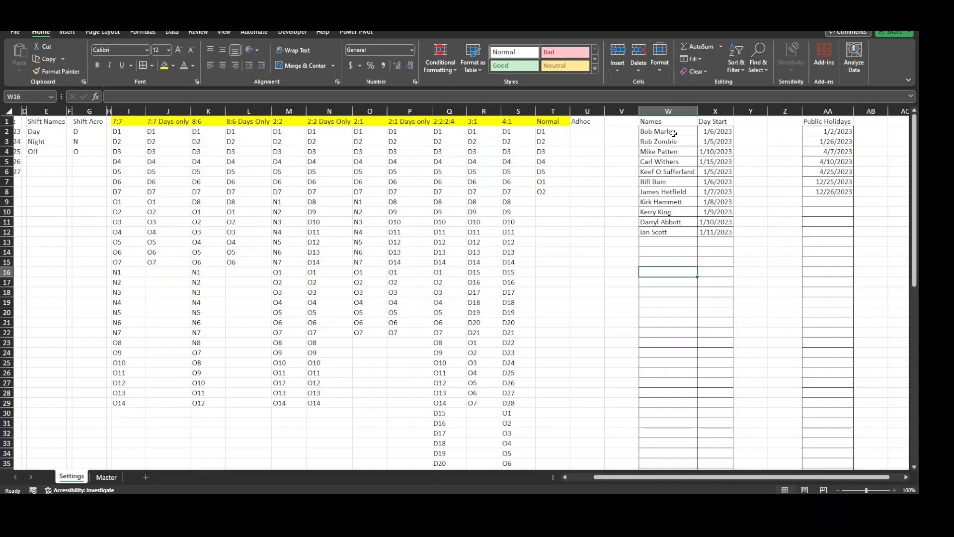
{"action": "left_click_drag", "start_coordinate": [673, 133], "coordinate": [674, 337]}
{"action": "left_click_drag", "start_coordinate": [685, 491], "coordinate": [675, 465]}
Step: Open data validation for the Master sheet's Employee Names cells B8:B40 and allow a List
{"action": "left_click", "coordinate": [106, 476]}
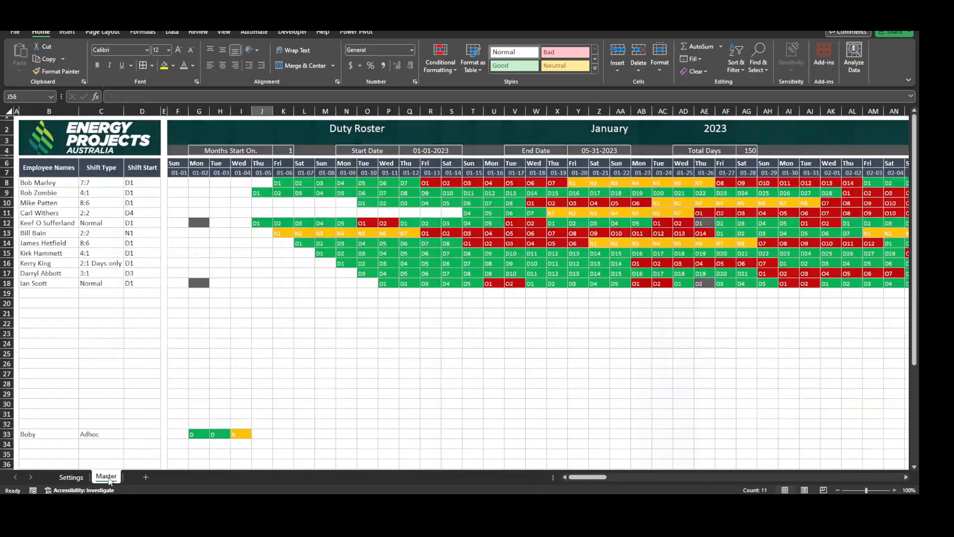
{"action": "left_click_drag", "start_coordinate": [40, 187], "coordinate": [46, 384]}
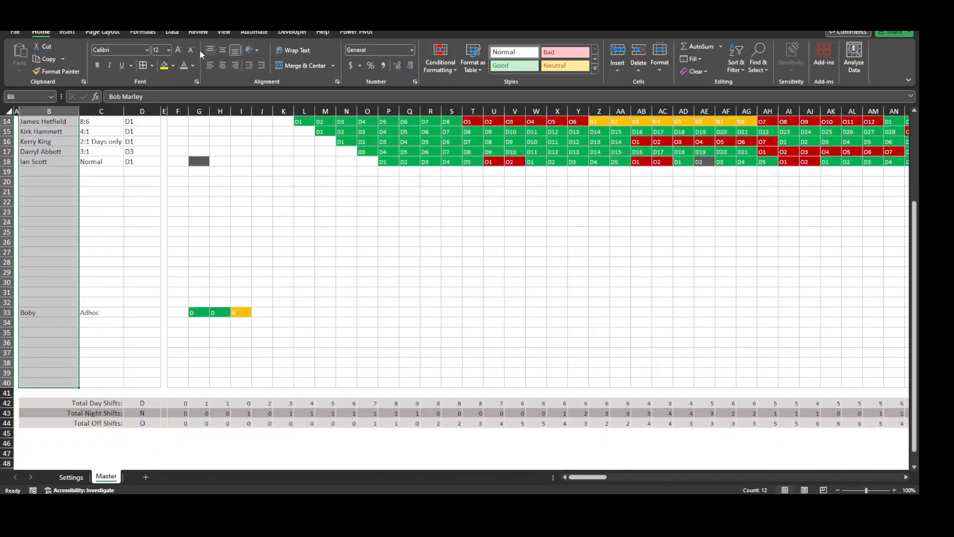
{"action": "left_click", "coordinate": [171, 32]}
{"action": "left_click", "coordinate": [607, 69]}
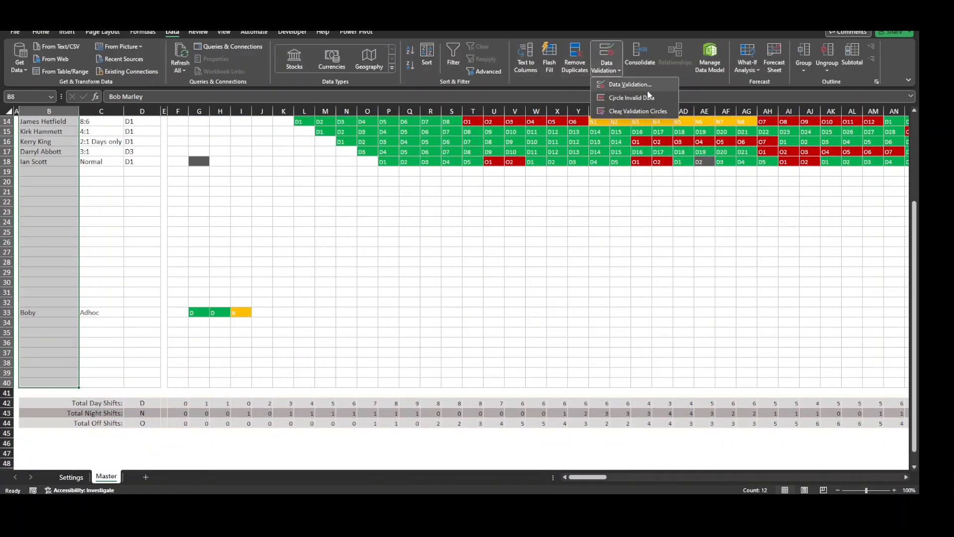
{"action": "left_click", "coordinate": [612, 82]}
{"action": "left_click", "coordinate": [473, 212]}
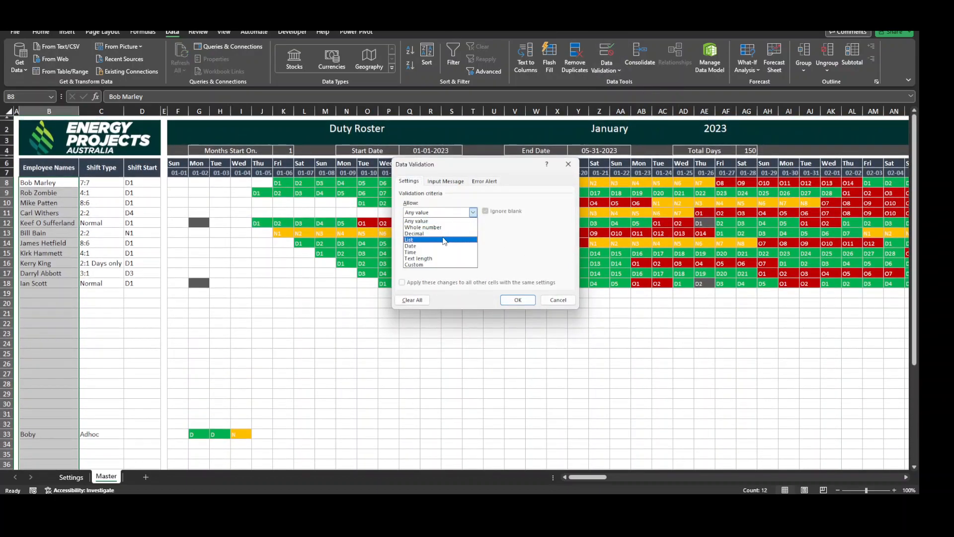
{"action": "left_click", "coordinate": [415, 240]}
Step: Set the validation list source to =Settings!$W$2:$W$41 and apply it to the Employee Names cells
{"action": "left_click", "coordinate": [462, 251]}
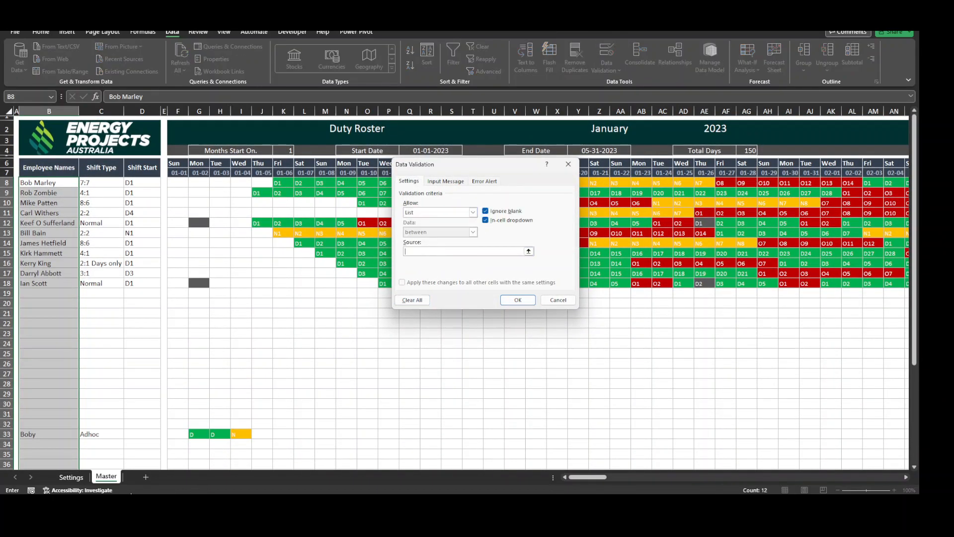
{"action": "left_click", "coordinate": [71, 478]}
{"action": "scroll", "coordinate": [706, 155], "scroll_direction": "up", "scroll_amount": 2}
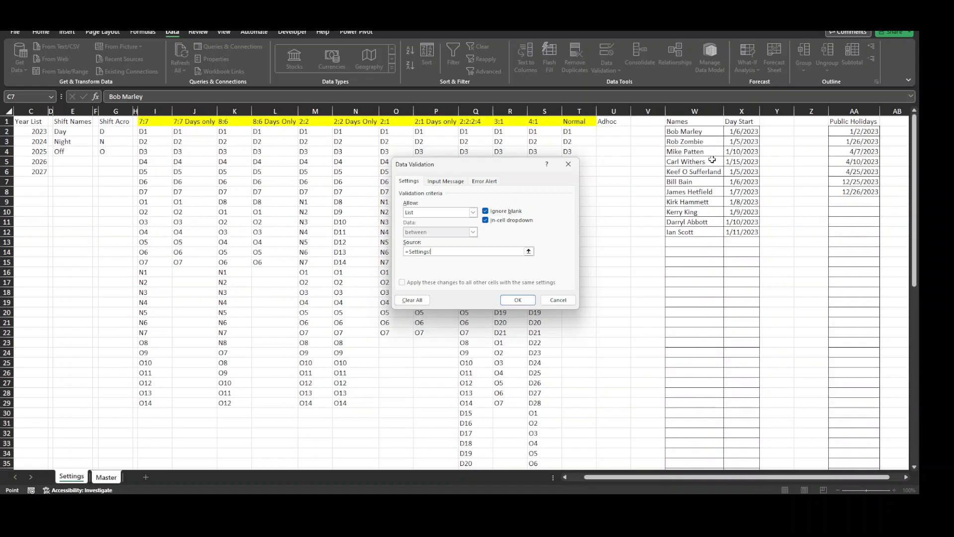
{"action": "left_click_drag", "start_coordinate": [697, 131], "coordinate": [692, 402]}
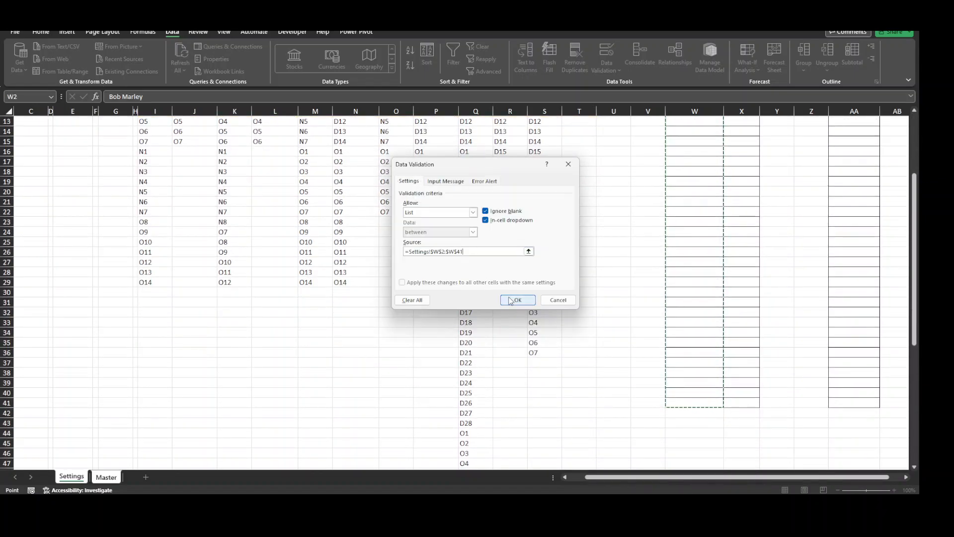
{"action": "left_click", "coordinate": [515, 301]}
Step: Add the name of the Adhoc employee from Master row 33 to the Settings Names list in W13
{"action": "left_click", "coordinate": [33, 423]}
{"action": "left_click", "coordinate": [45, 434]}
{"action": "left_click", "coordinate": [59, 415]}
{"action": "left_click", "coordinate": [58, 395]}
{"action": "left_click", "coordinate": [71, 476]}
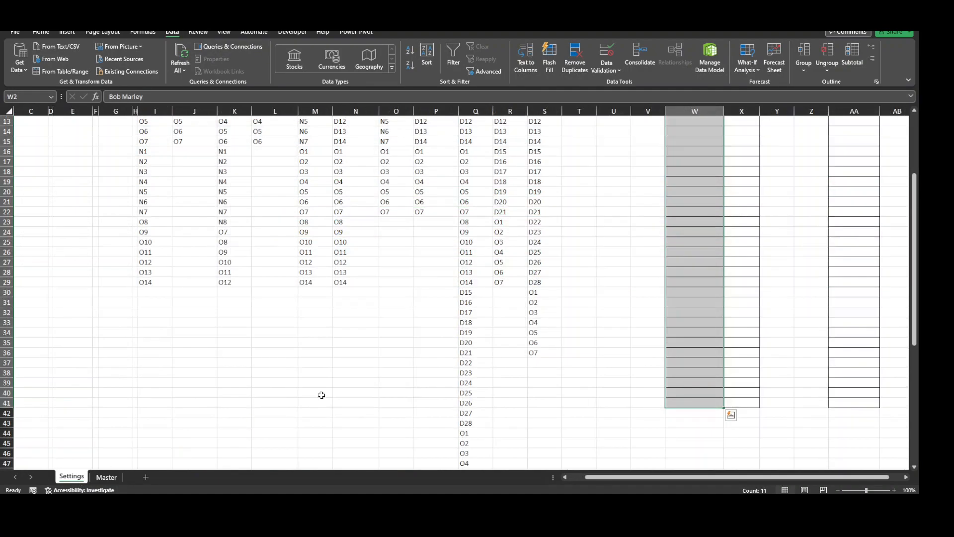
{"action": "left_click", "coordinate": [697, 289]}
{"action": "left_click", "coordinate": [699, 242]}
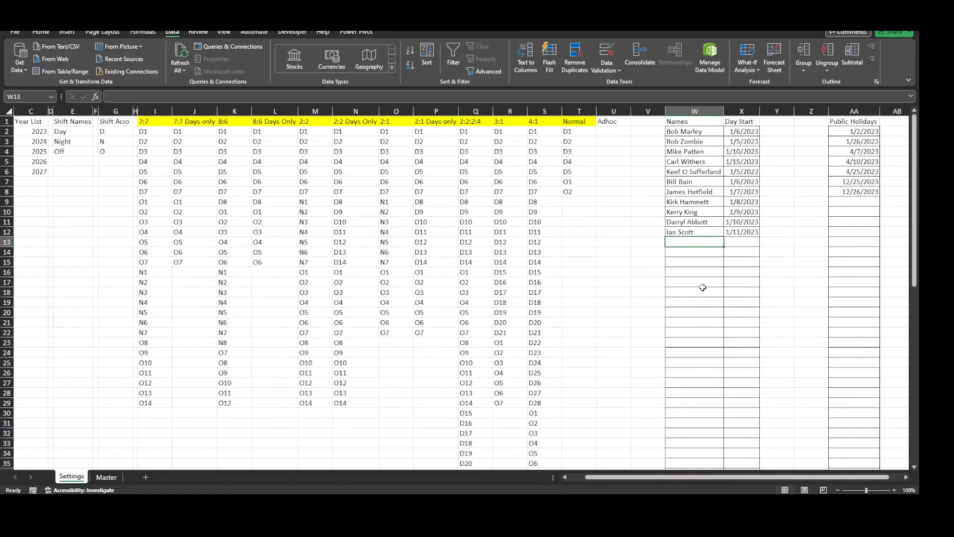
{"action": "type", "text": "Boby"}
{"action": "key", "text": "Return"}
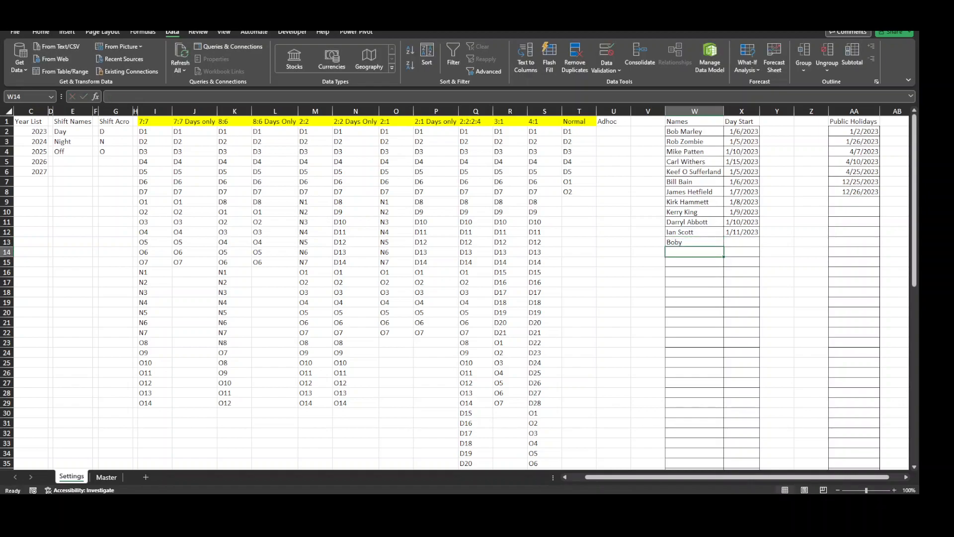
Step: Check the employee name dropdown in Master cell B33 and in the blank roster rows
{"action": "left_click", "coordinate": [106, 477]}
{"action": "left_click", "coordinate": [47, 436]}
{"action": "left_click", "coordinate": [83, 434]}
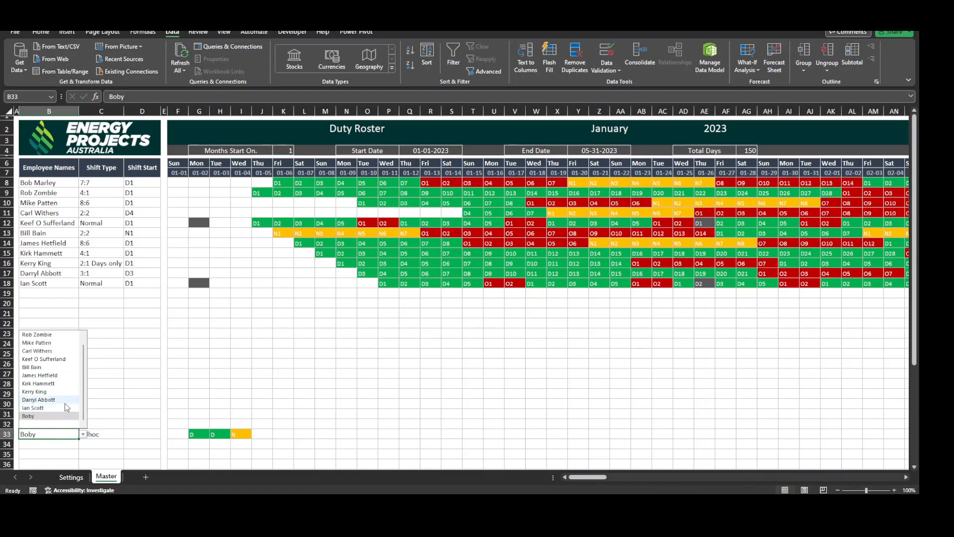
{"action": "left_click", "coordinate": [120, 401]}
{"action": "left_click", "coordinate": [67, 335]}
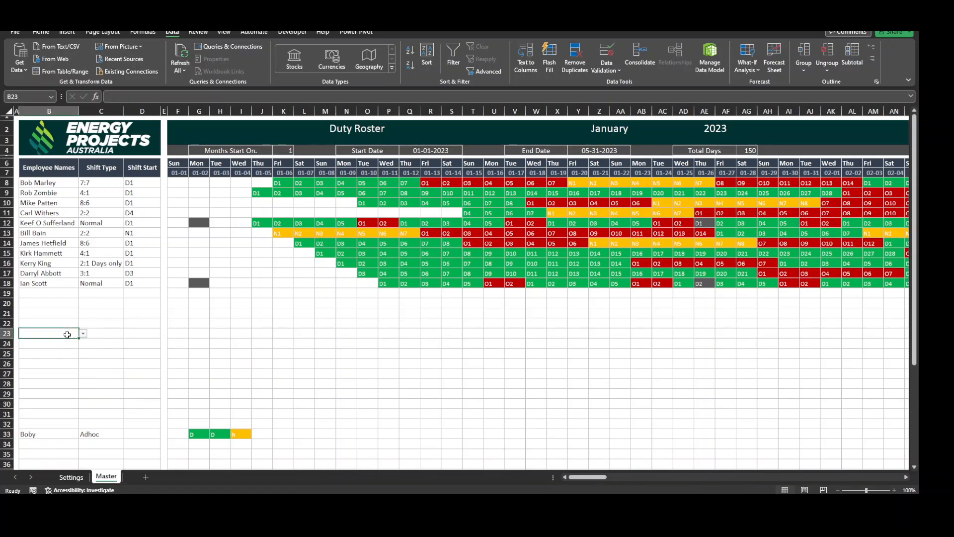
{"action": "left_click", "coordinate": [118, 312]}
{"action": "left_click", "coordinate": [119, 342]}
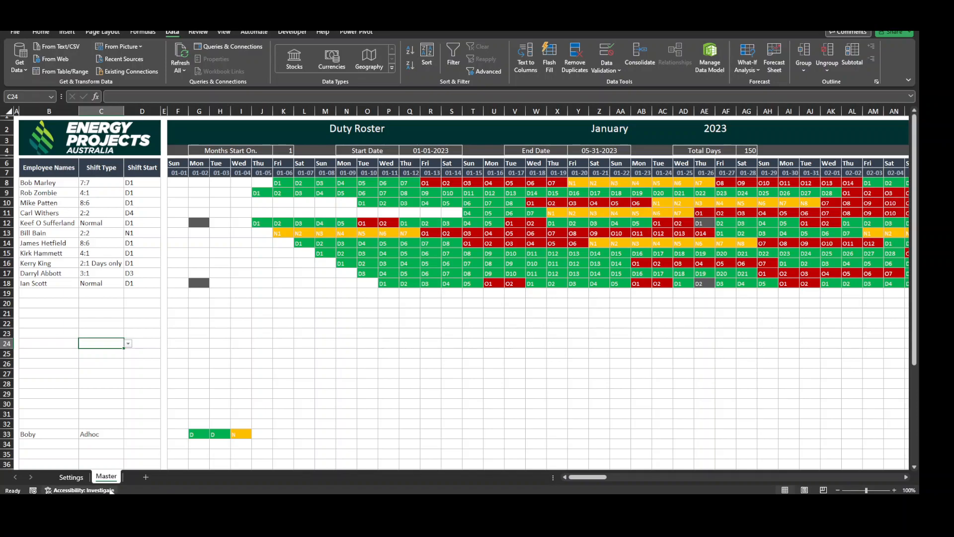
Step: Add a new employee's first name in Settings cell W14 with the Day Start 1/13/2023 in X14
{"action": "left_click", "coordinate": [71, 477]}
{"action": "left_click", "coordinate": [611, 309]}
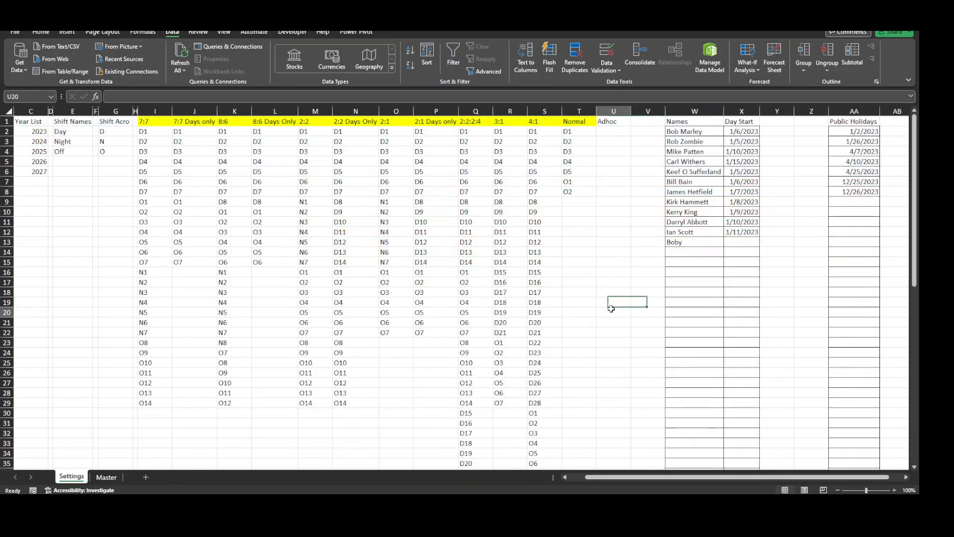
{"action": "left_click", "coordinate": [684, 252]}
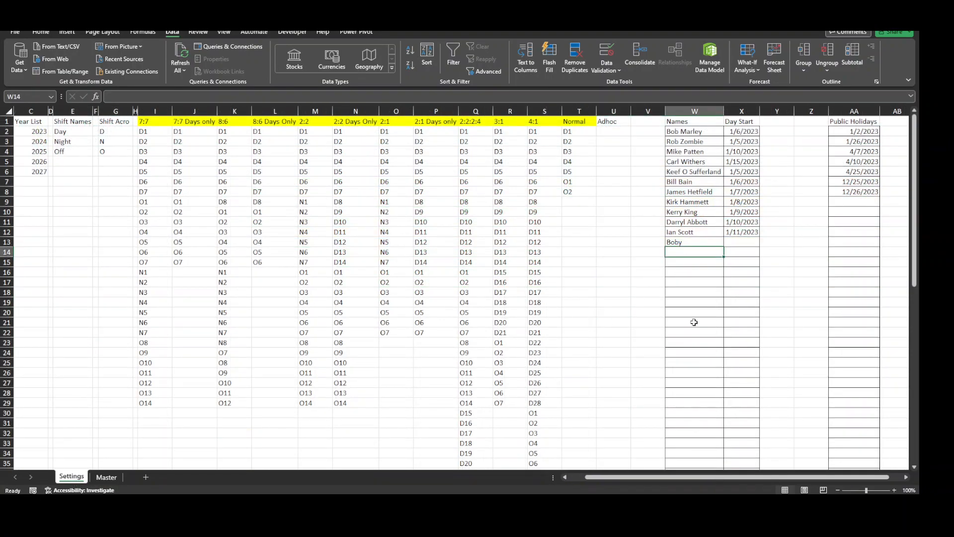
{"action": "type", "text": "Tom"}
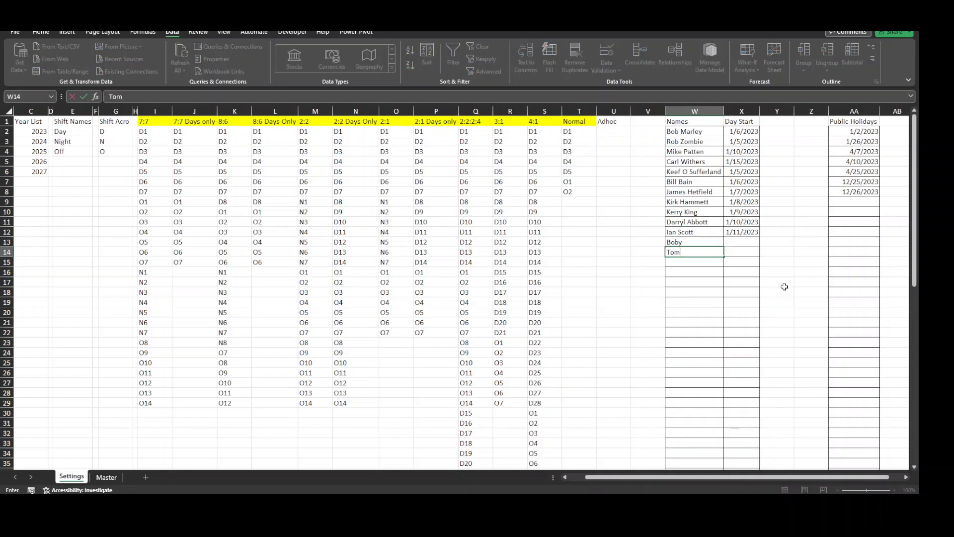
{"action": "left_click", "coordinate": [746, 252]}
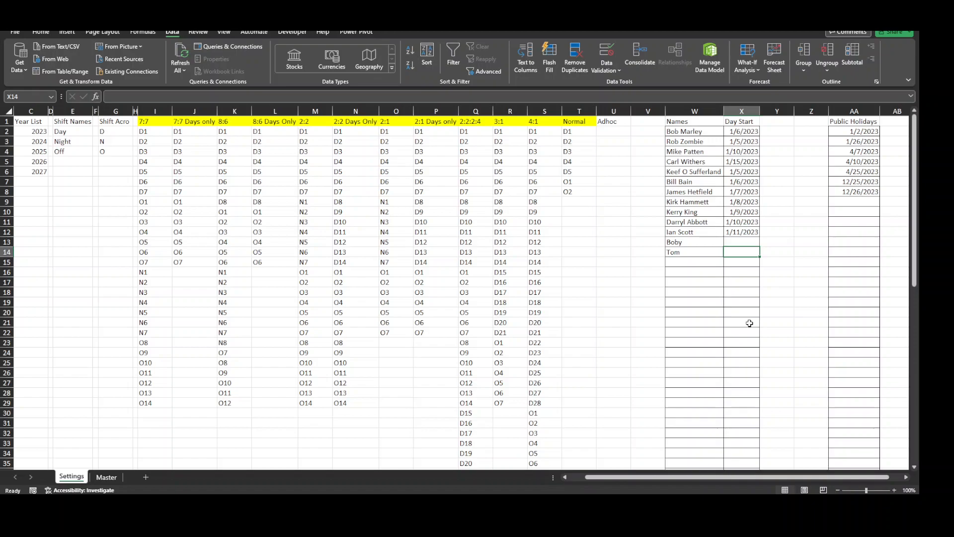
{"action": "type", "text": "1/13/2023"}
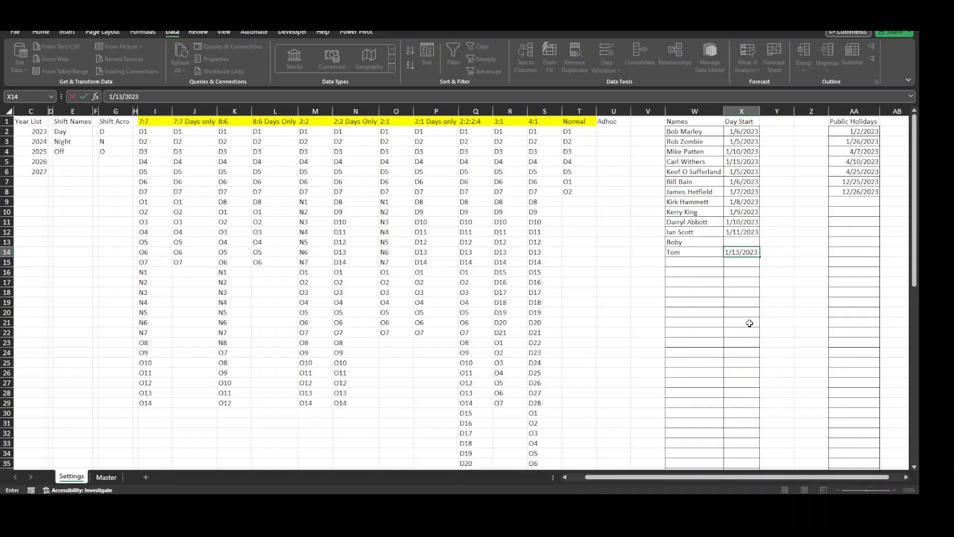
{"action": "key", "text": "Return"}
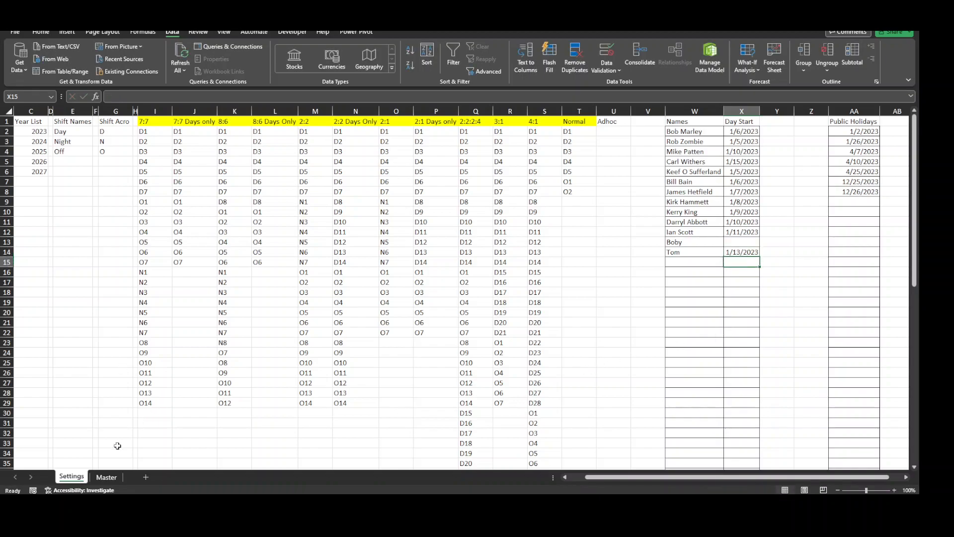
Step: Choose the newly added employee from the name dropdown in cell B19 of the Master sheet
{"action": "left_click", "coordinate": [106, 477]}
{"action": "left_click", "coordinate": [60, 293]}
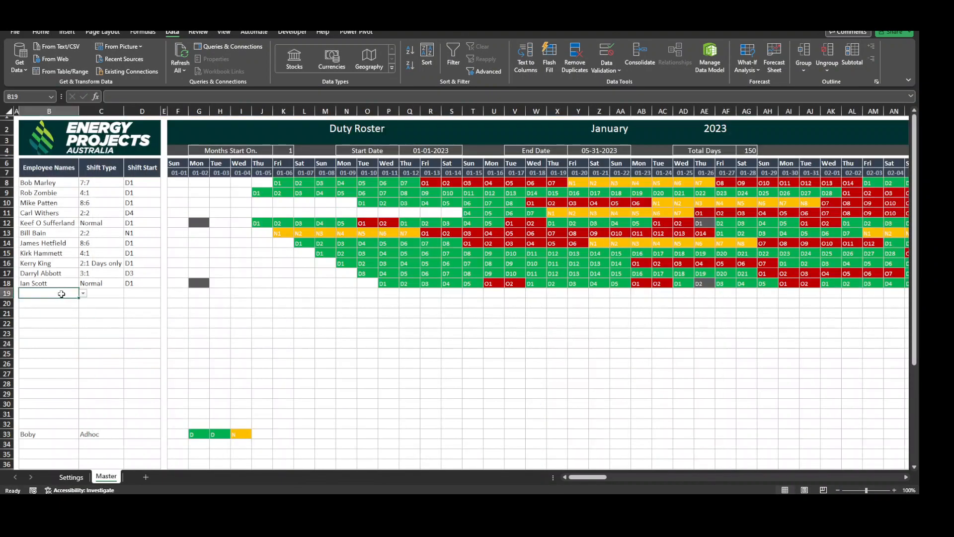
{"action": "left_click", "coordinate": [83, 293]}
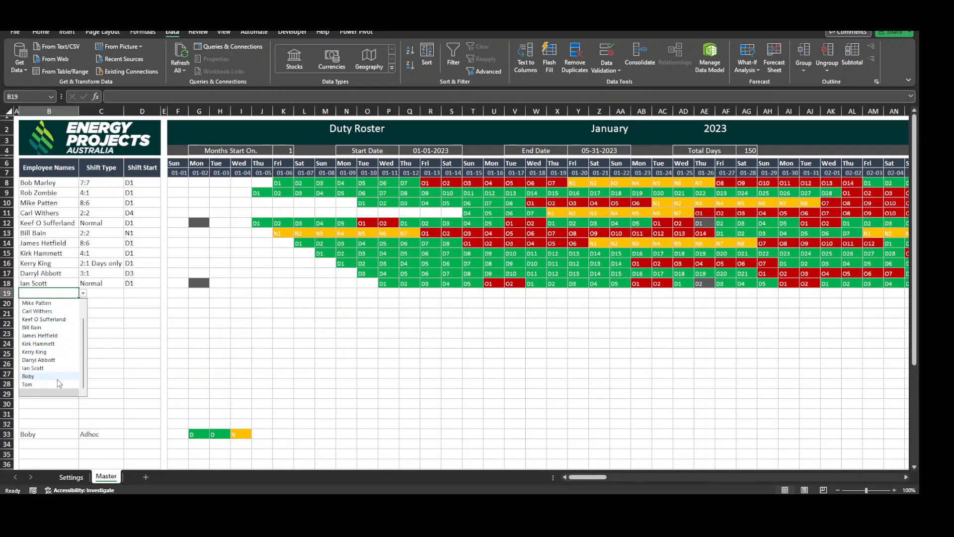
{"action": "left_click", "coordinate": [40, 384]}
Step: Set the new employee's Shift Type to 8:6 and Shift Start to D3 in Master row 19
{"action": "left_click", "coordinate": [107, 291]}
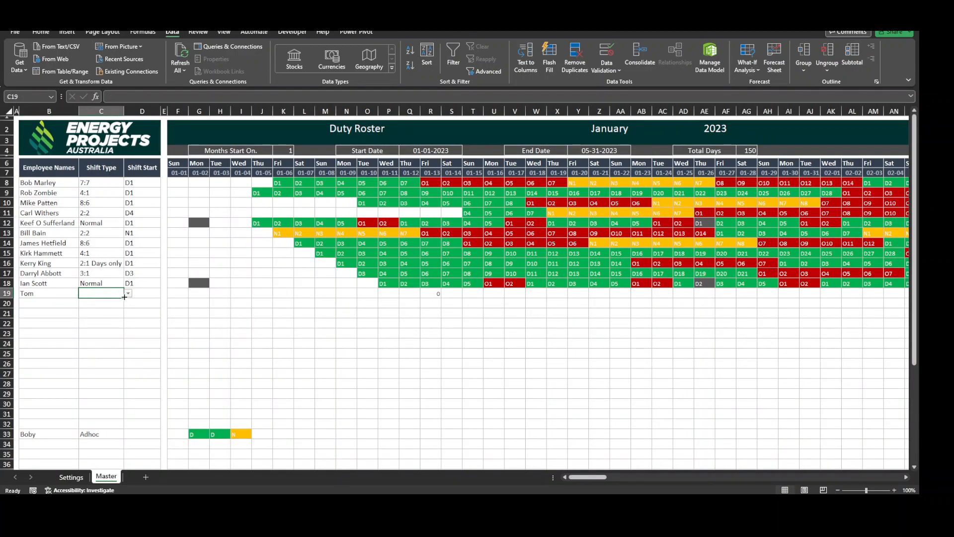
{"action": "left_click", "coordinate": [127, 295]}
{"action": "left_click", "coordinate": [106, 320]}
{"action": "left_click", "coordinate": [143, 296]}
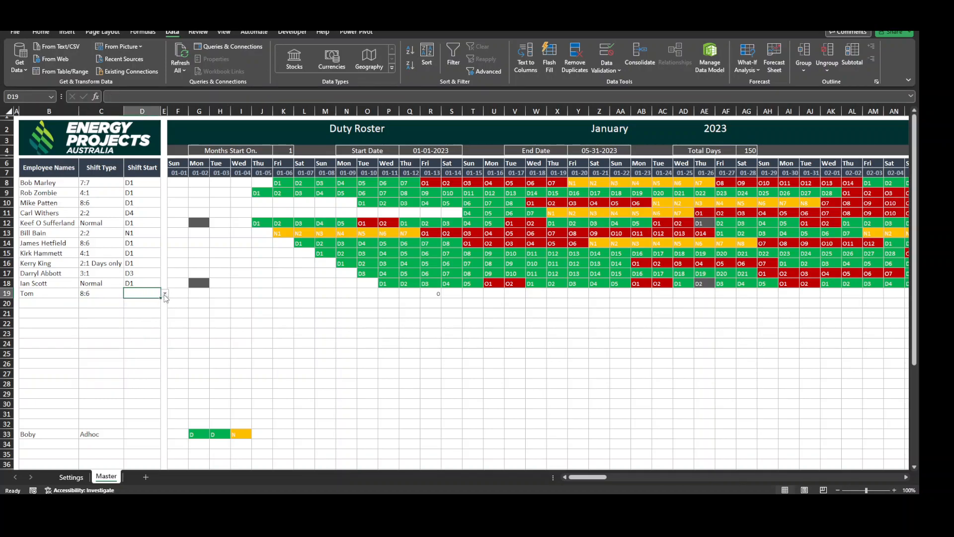
{"action": "left_click", "coordinate": [166, 297]}
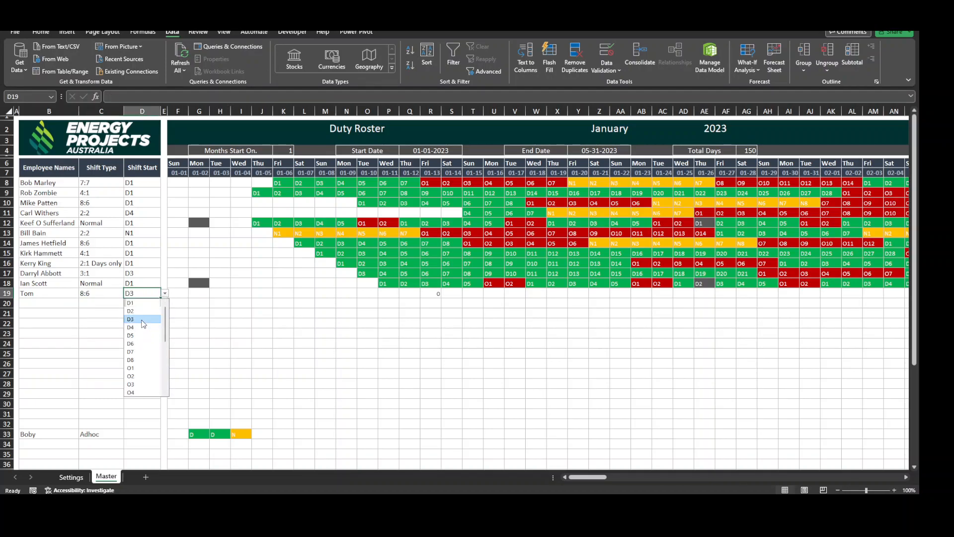
{"action": "left_click", "coordinate": [141, 320]}
{"action": "left_click", "coordinate": [579, 372]}
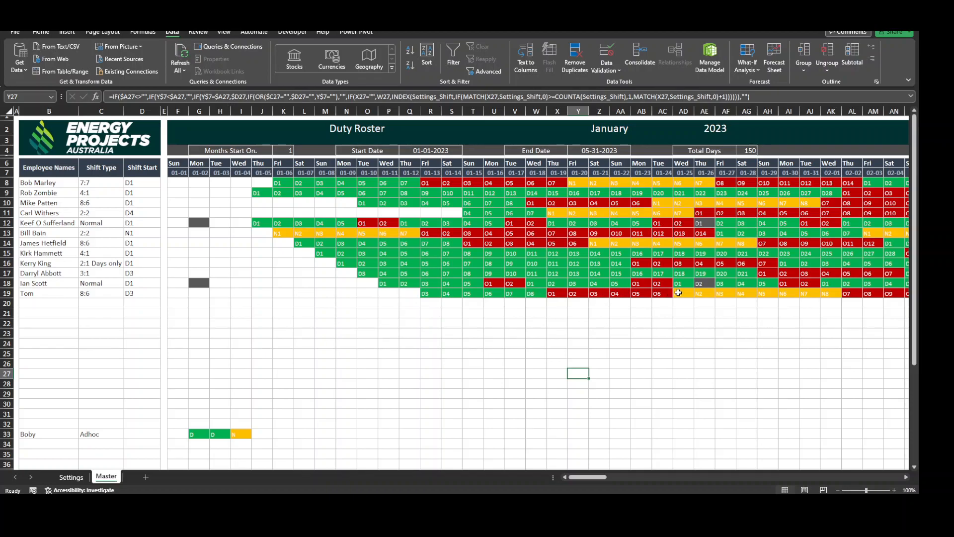
{"action": "left_click", "coordinate": [368, 301]}
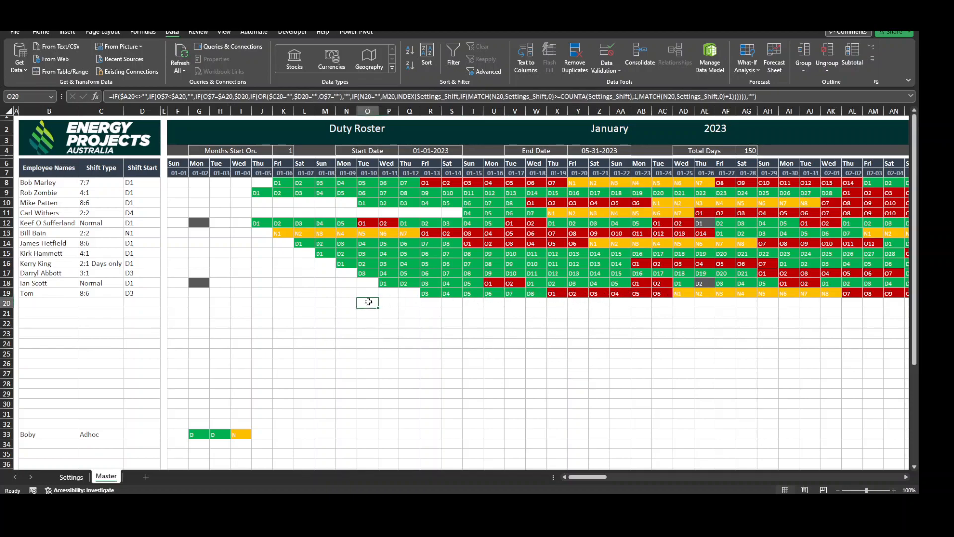
Step: Change the new employee's Shift Type in C19 to 2:2
{"action": "left_click", "coordinate": [88, 294]}
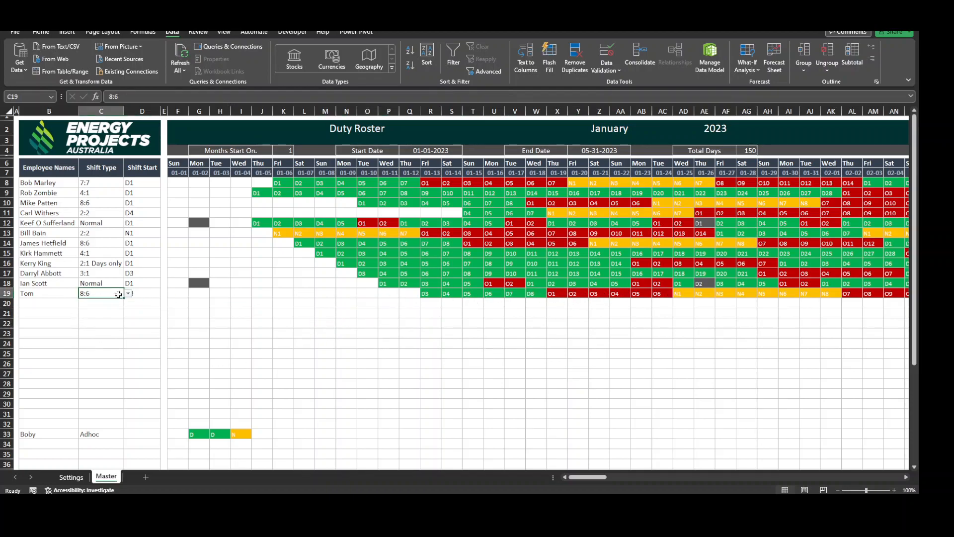
{"action": "left_click", "coordinate": [129, 294]}
{"action": "left_click", "coordinate": [112, 335]}
Step: Change the Shift Type to 2:1 in row 17 and to 2:2 Days Only in row 15
{"action": "left_click", "coordinate": [111, 275]}
{"action": "left_click", "coordinate": [129, 273]}
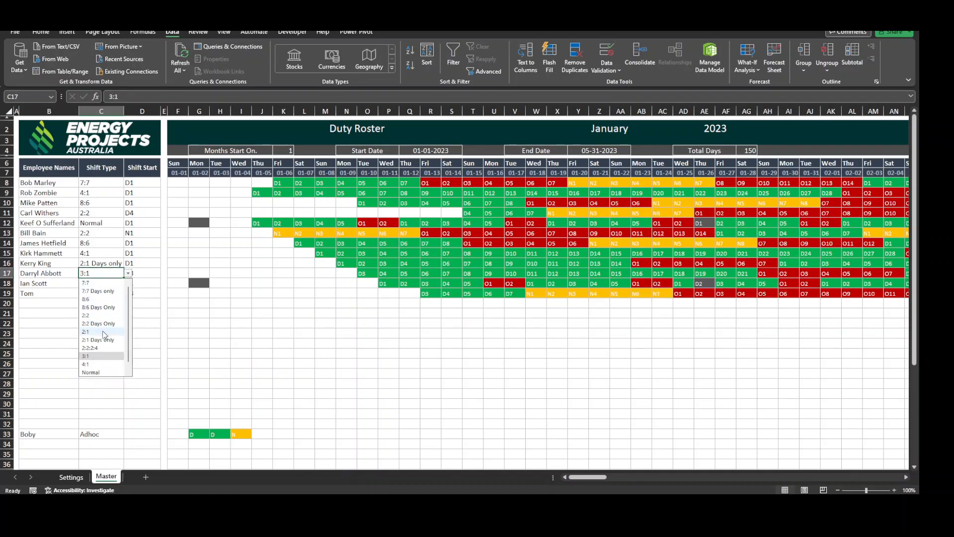
{"action": "left_click", "coordinate": [104, 332]}
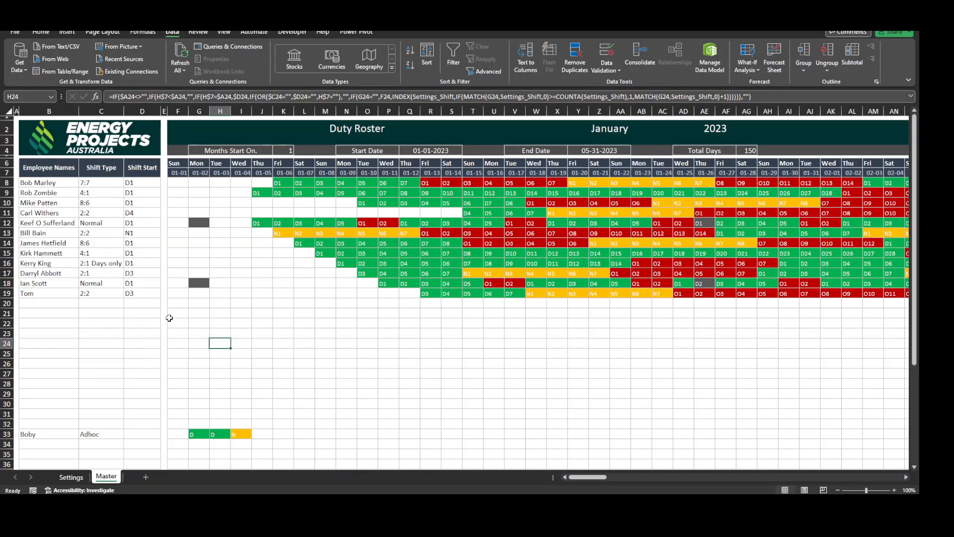
{"action": "left_click", "coordinate": [110, 252]}
{"action": "left_click", "coordinate": [128, 253]}
{"action": "left_click", "coordinate": [104, 305]}
{"action": "left_click", "coordinate": [320, 366]}
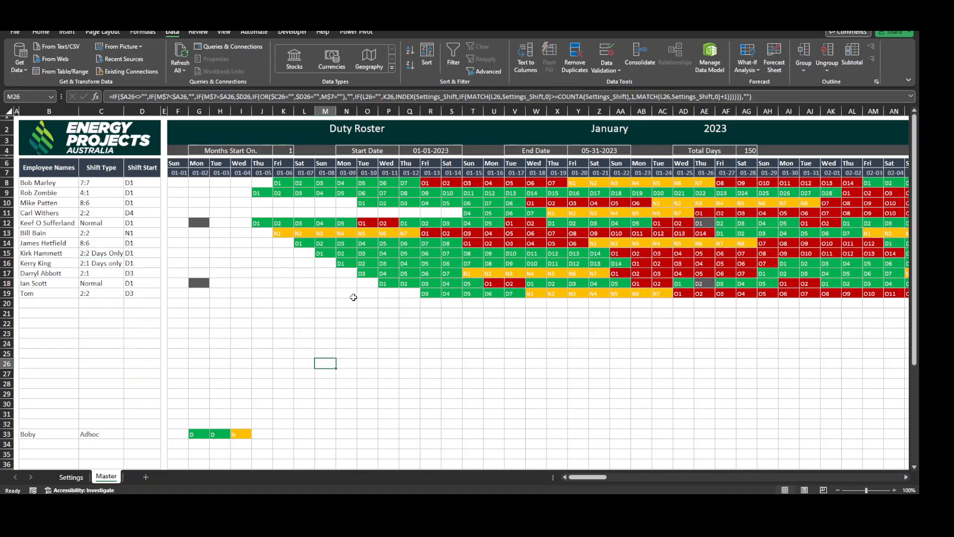
{"action": "left_click", "coordinate": [367, 313]}
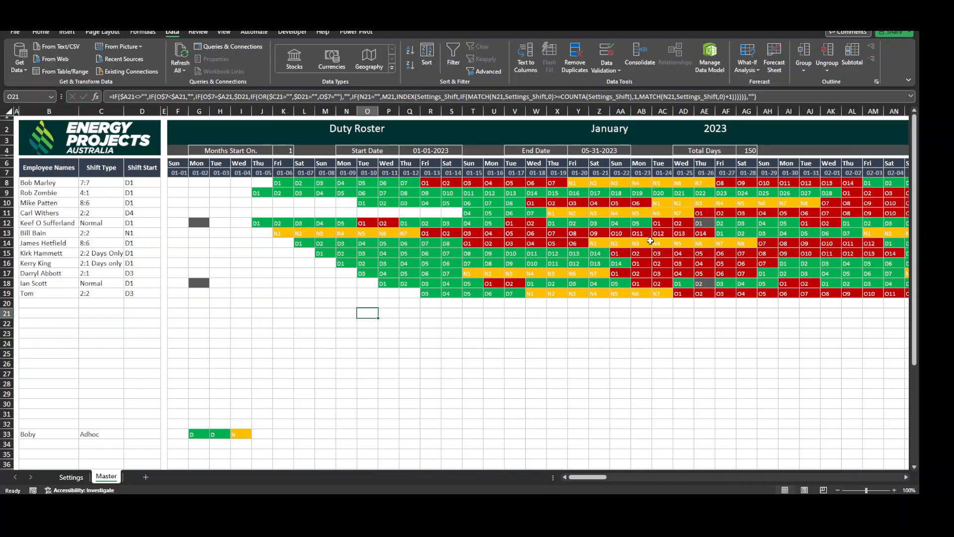
Step: Examine how the public holidays on 01-02 and 01-26 are shaded for the Normal shift employees in rows 12 and 18
{"action": "left_click", "coordinate": [663, 346]}
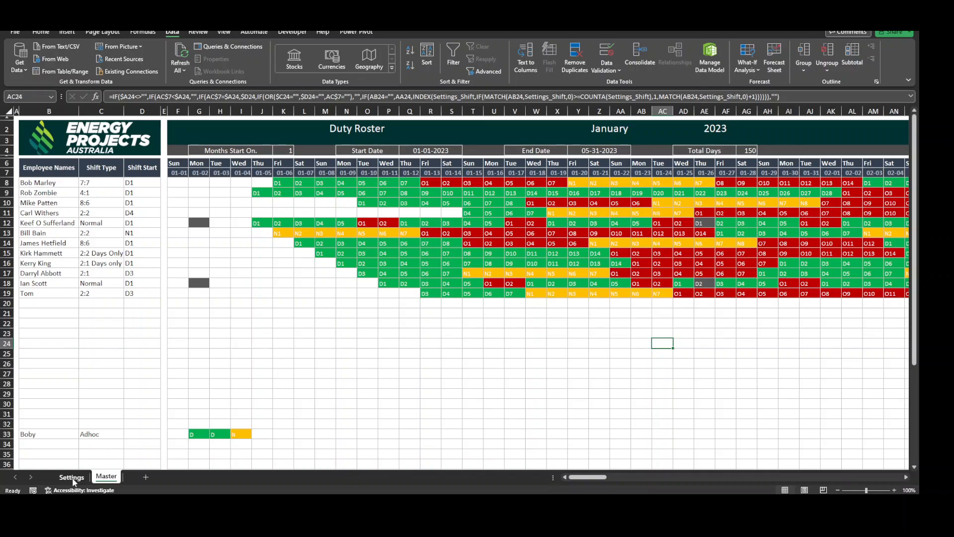
{"action": "left_click", "coordinate": [199, 284]}
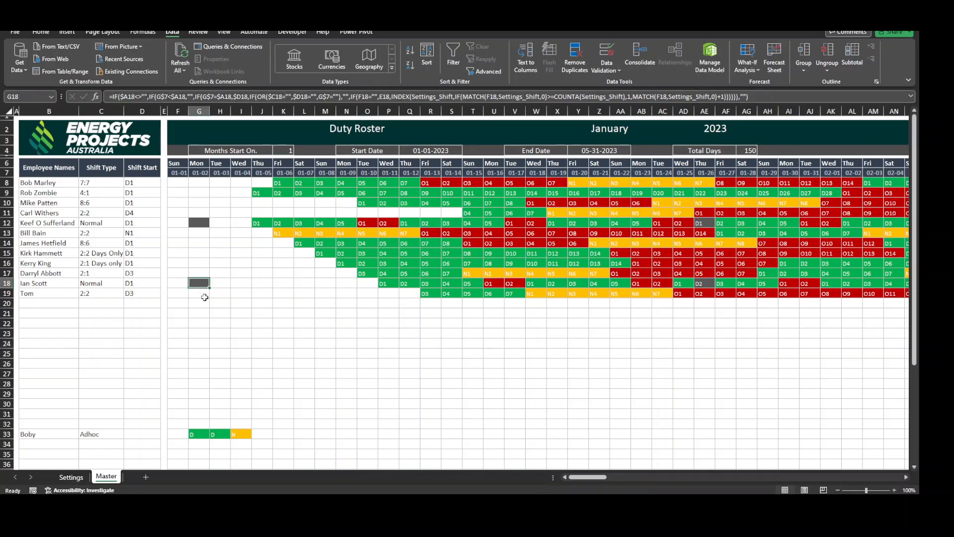
{"action": "left_click", "coordinate": [219, 322]}
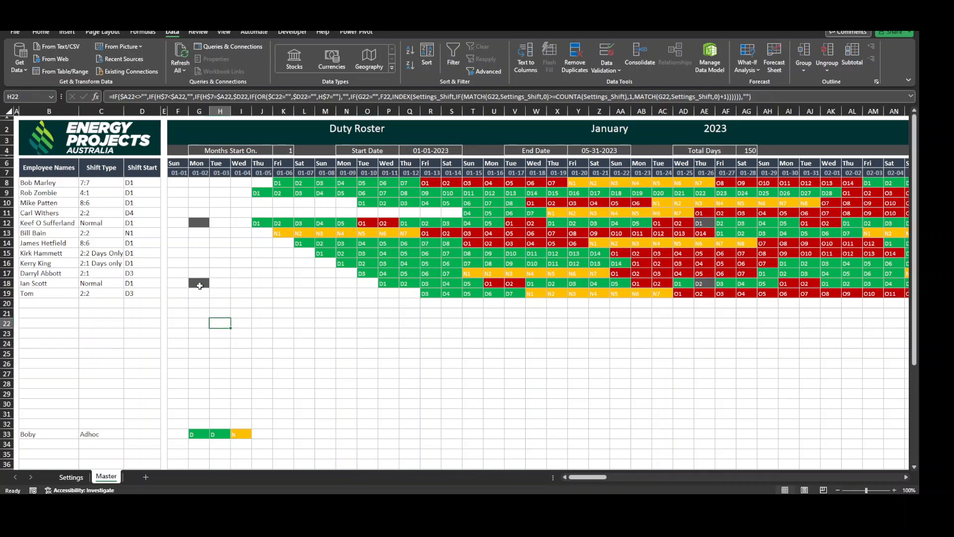
{"action": "left_click", "coordinate": [198, 223]}
{"action": "scroll", "coordinate": [243, 353], "scroll_direction": "down", "scroll_amount": 5}
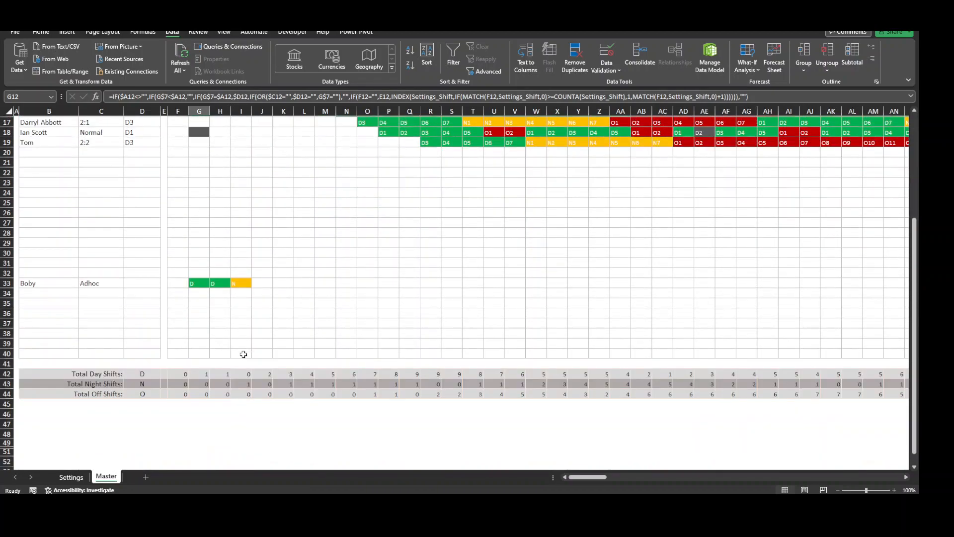
{"action": "scroll", "coordinate": [223, 372], "scroll_direction": "up", "scroll_amount": 5}
{"action": "left_click", "coordinate": [199, 282]}
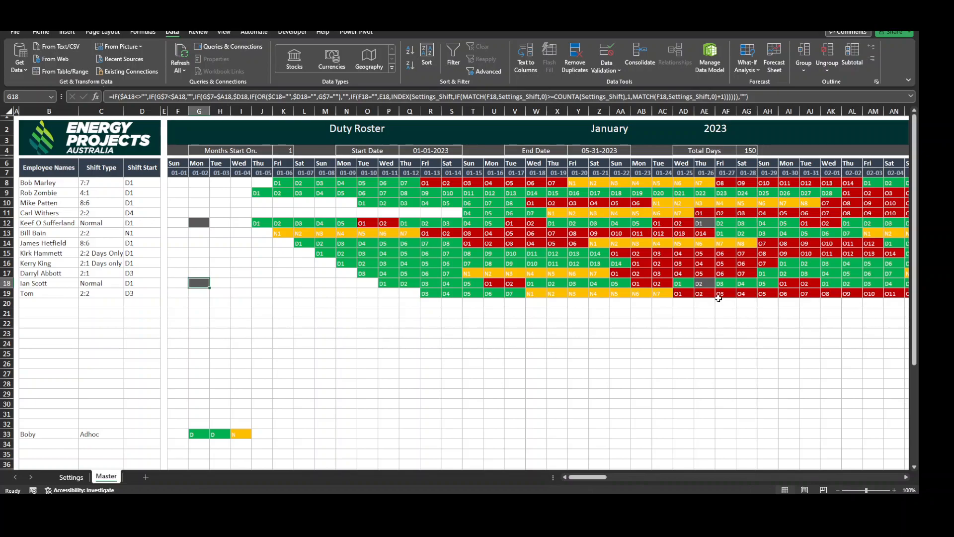
{"action": "left_click", "coordinate": [711, 283]}
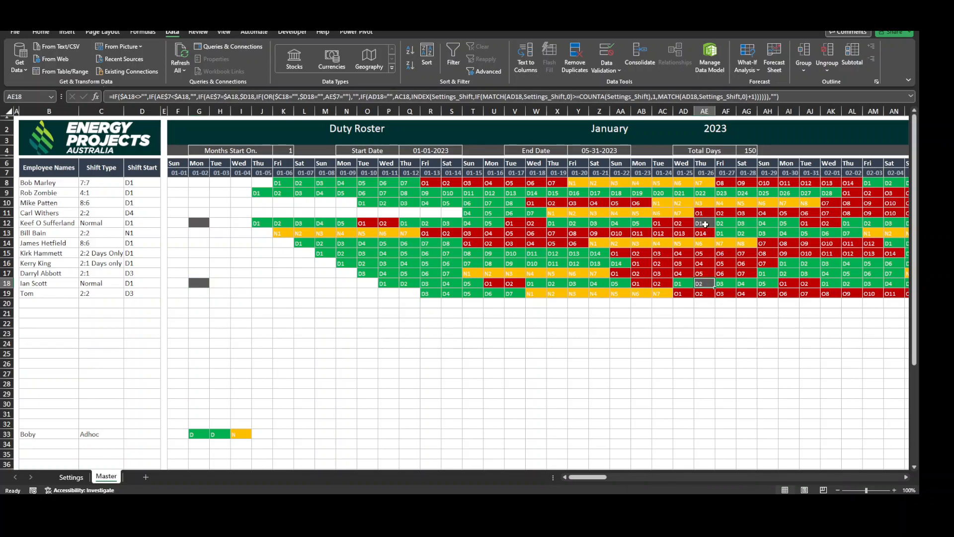
{"action": "left_click", "coordinate": [113, 224]}
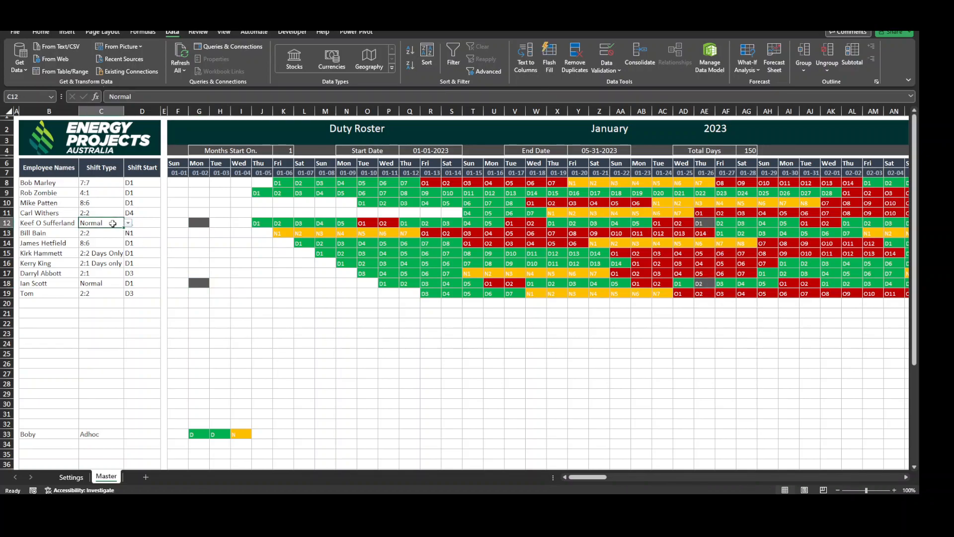
{"action": "left_click_drag", "start_coordinate": [262, 226], "coordinate": [353, 223]}
{"action": "left_click", "coordinate": [304, 243]}
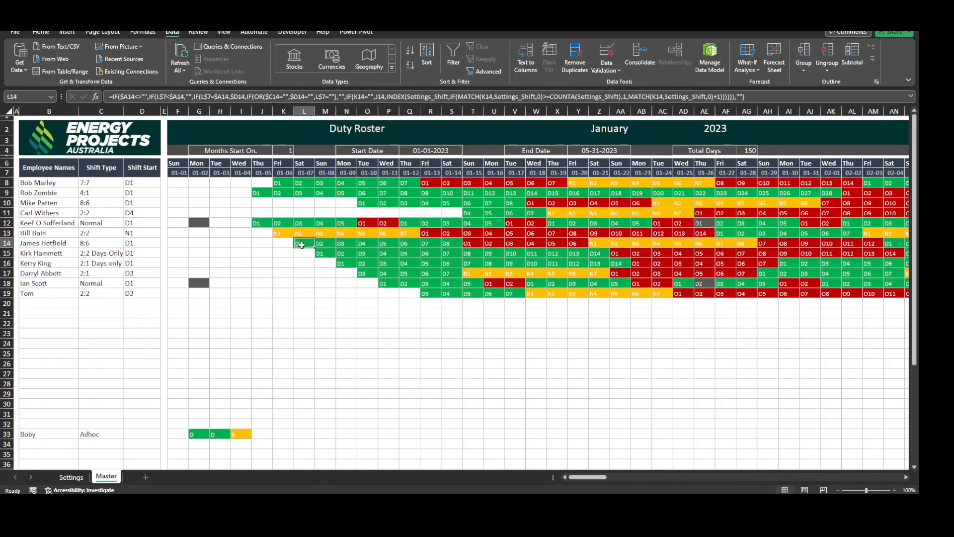
{"action": "left_click", "coordinate": [706, 227]}
{"action": "left_click", "coordinate": [709, 285]}
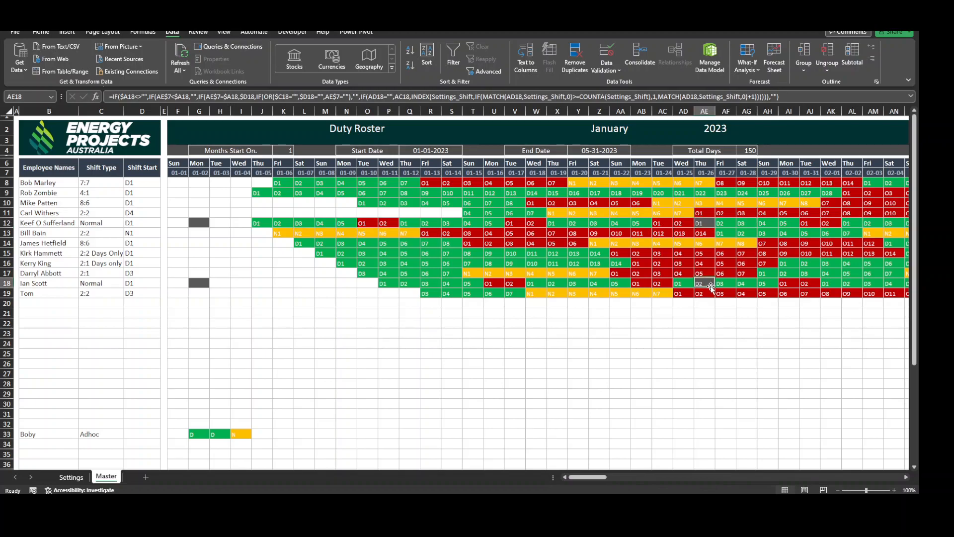
{"action": "left_click", "coordinate": [641, 307]}
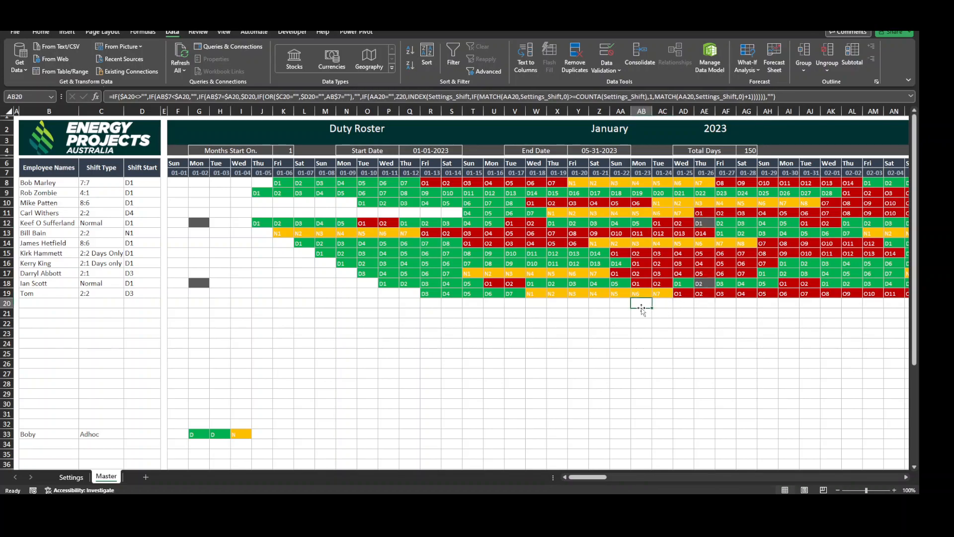
{"action": "left_click", "coordinate": [700, 225]}
{"action": "left_click", "coordinate": [644, 334]}
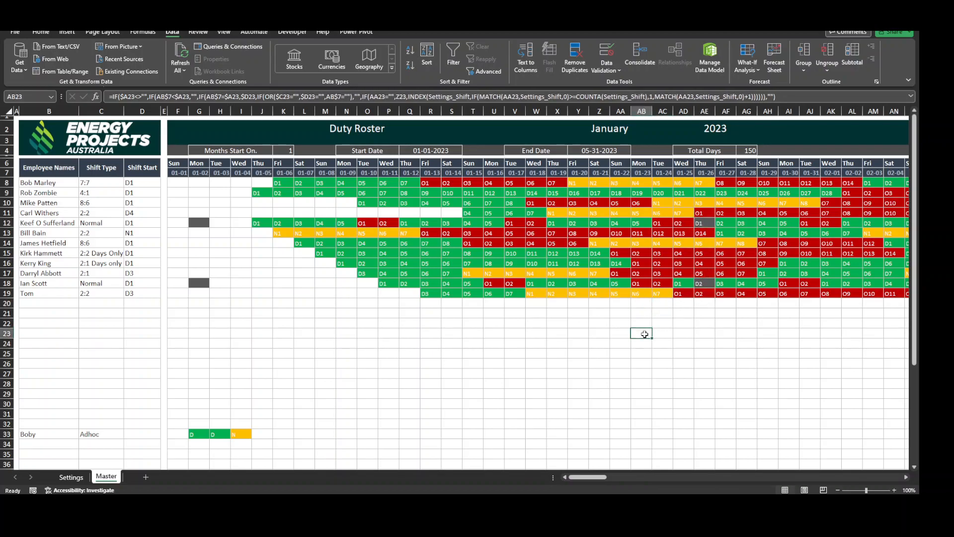
Step: Review the new employee's shift pattern in row 19 across January and look over the blank roster rows
{"action": "left_click", "coordinate": [450, 294]}
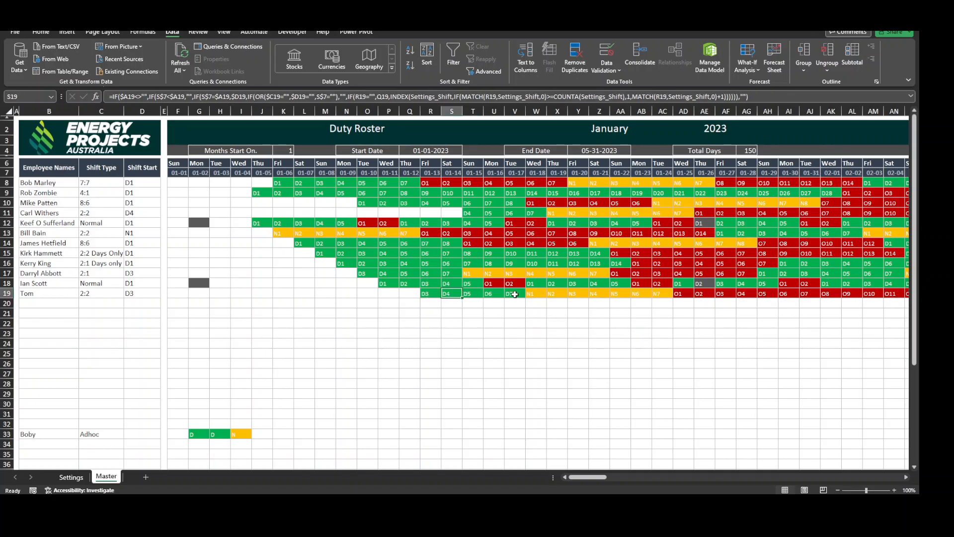
{"action": "left_click", "coordinate": [685, 323]}
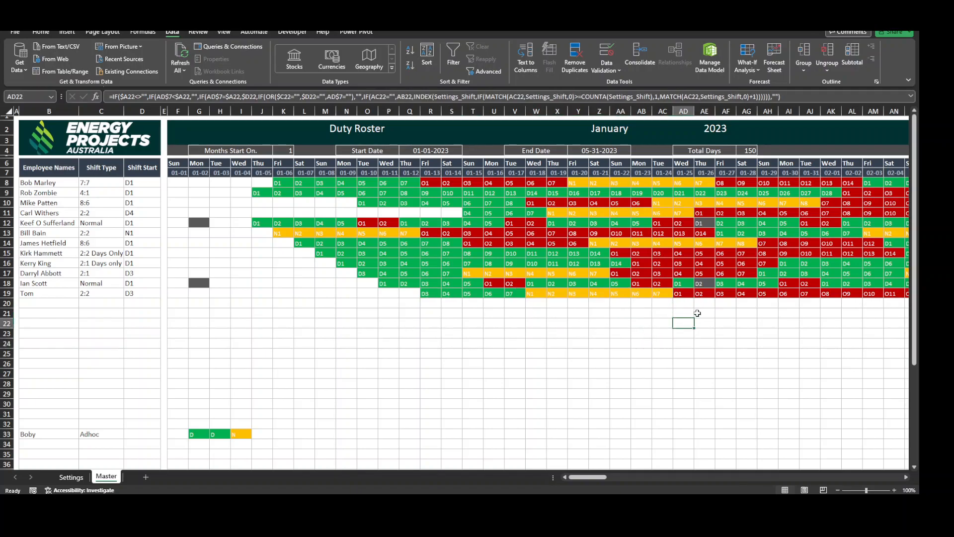
{"action": "left_click", "coordinate": [731, 330]}
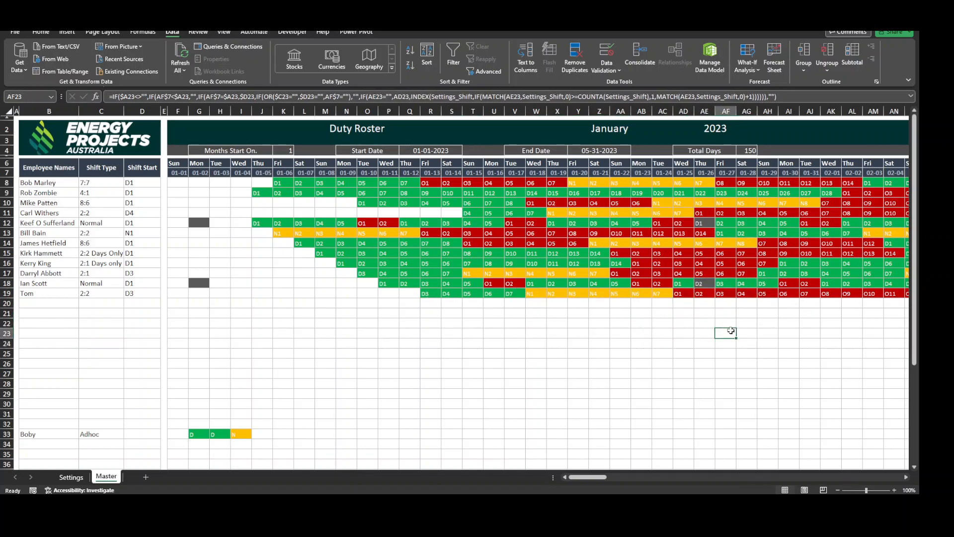
{"action": "left_click", "coordinate": [68, 343]}
{"action": "left_click", "coordinate": [276, 355]}
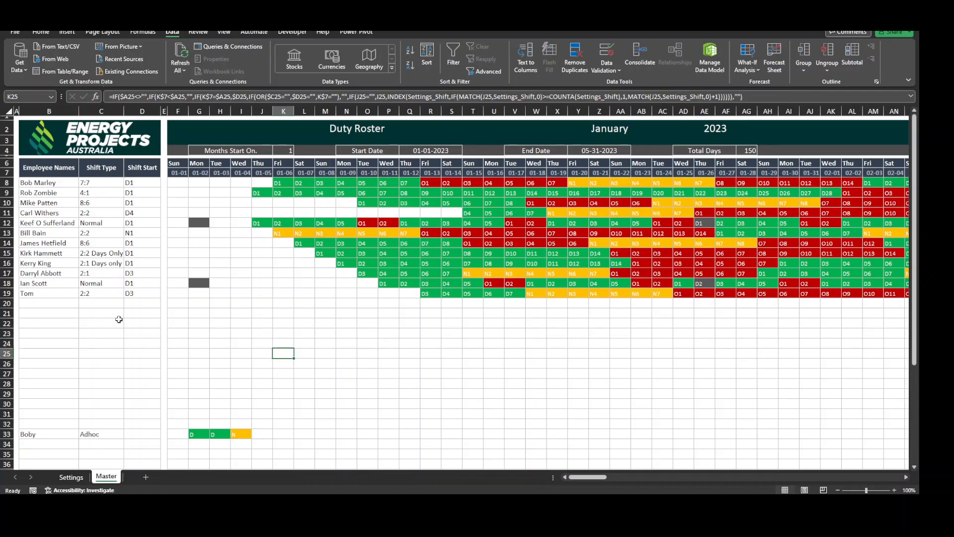
{"action": "scroll", "coordinate": [119, 319], "scroll_direction": "down", "scroll_amount": 3}
{"action": "scroll", "coordinate": [118, 319], "scroll_direction": "up", "scroll_amount": 1}
{"action": "scroll", "coordinate": [119, 319], "scroll_direction": "up", "scroll_amount": 3}
Step: Clear the new employee's name, Shift Type and Shift Start from Master row 19
{"action": "left_click", "coordinate": [56, 293]}
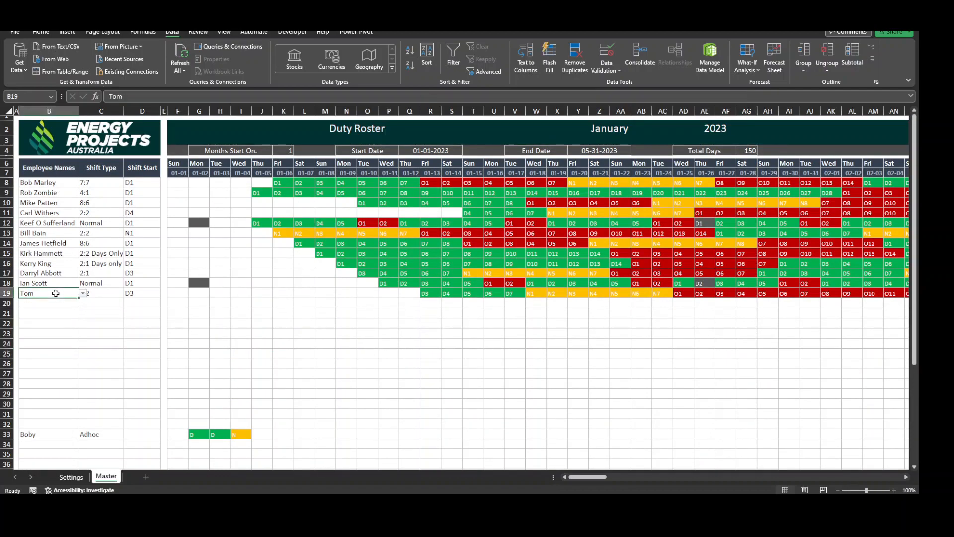
{"action": "key", "text": "Delete"}
{"action": "key", "text": "Right"}
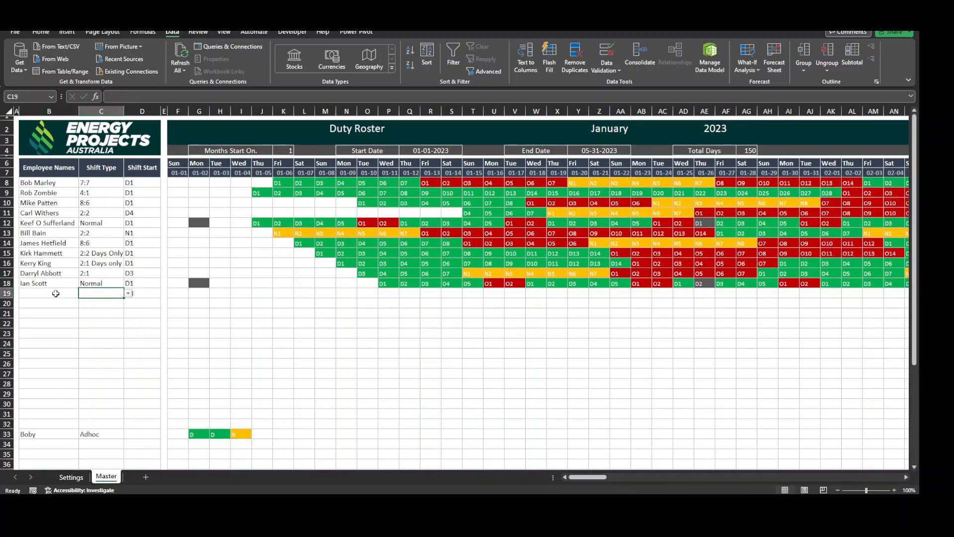
{"action": "left_click", "coordinate": [151, 292]}
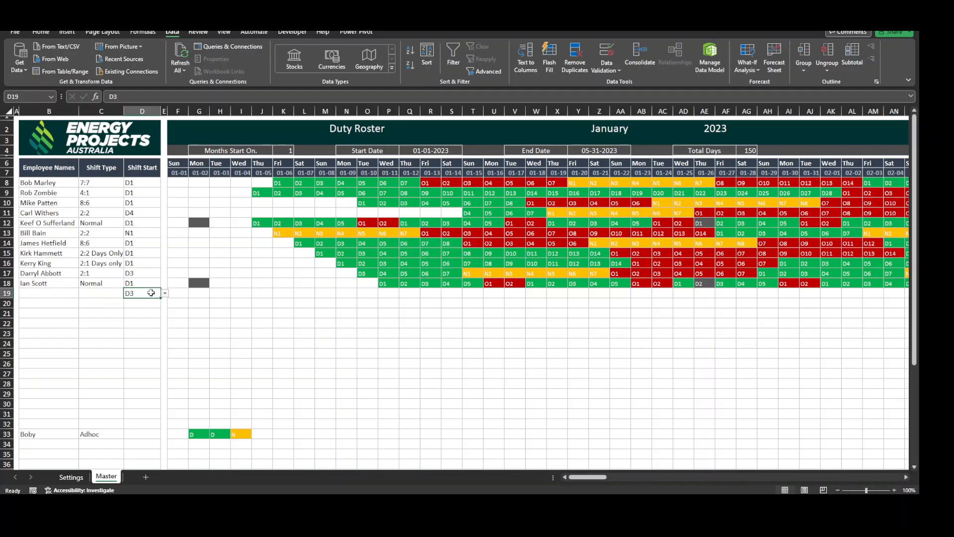
{"action": "key", "text": "Delete"}
{"action": "left_click", "coordinate": [578, 342]}
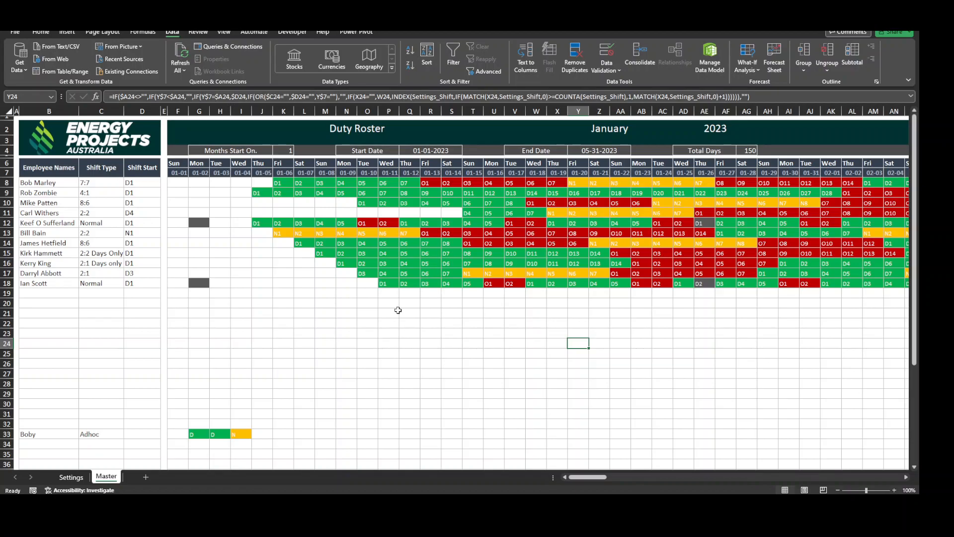
{"action": "left_click", "coordinate": [346, 353]}
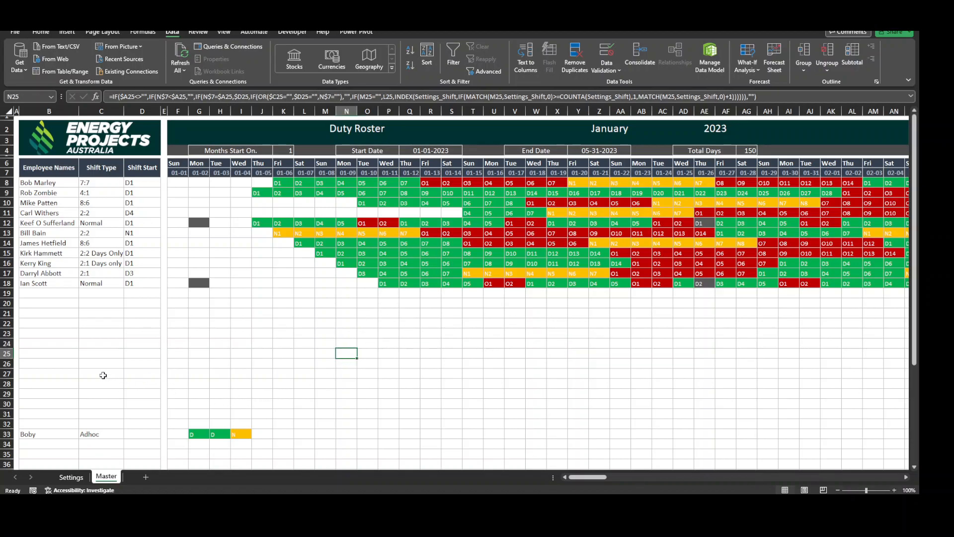
Step: Enter the new employee's name in the emptied cell B19 using the Employee Names dropdown
{"action": "scroll", "coordinate": [103, 375], "scroll_direction": "down", "scroll_amount": 2}
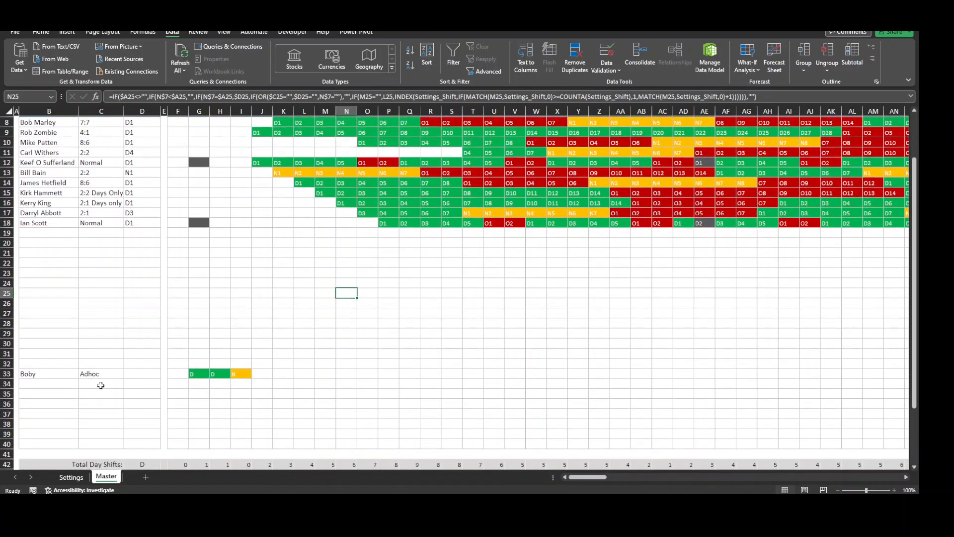
{"action": "left_click", "coordinate": [60, 235]}
{"action": "left_click", "coordinate": [81, 271]}
{"action": "left_click", "coordinate": [61, 234]}
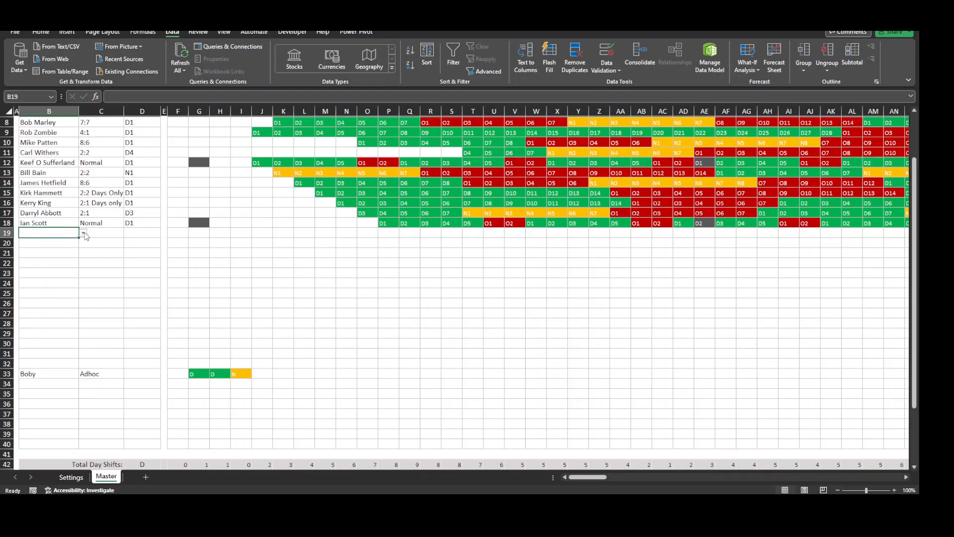
{"action": "left_click", "coordinate": [83, 233]}
{"action": "left_click", "coordinate": [46, 324]}
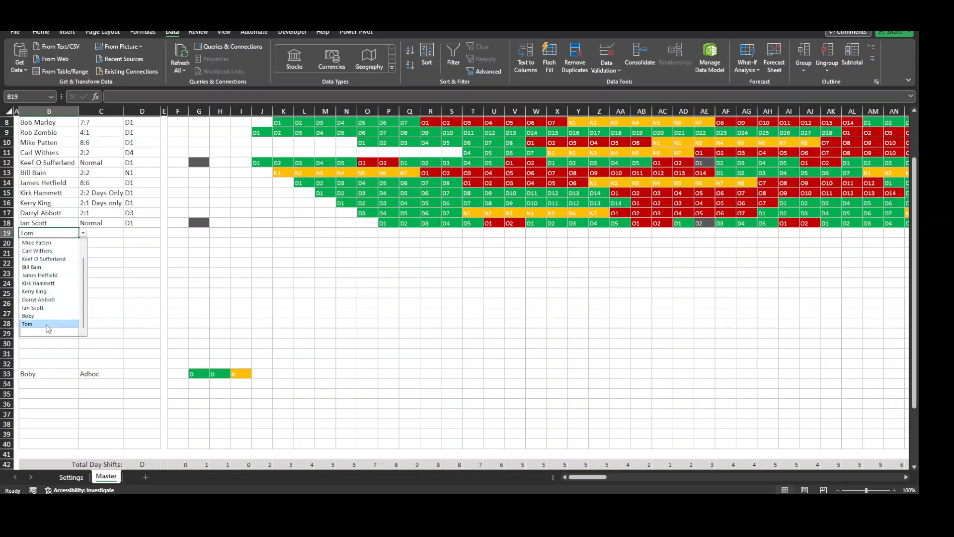
Step: Set the new employee's Shift Type in row 19 to Adhoc
{"action": "key", "text": "Tab"}
{"action": "left_click", "coordinate": [129, 234]}
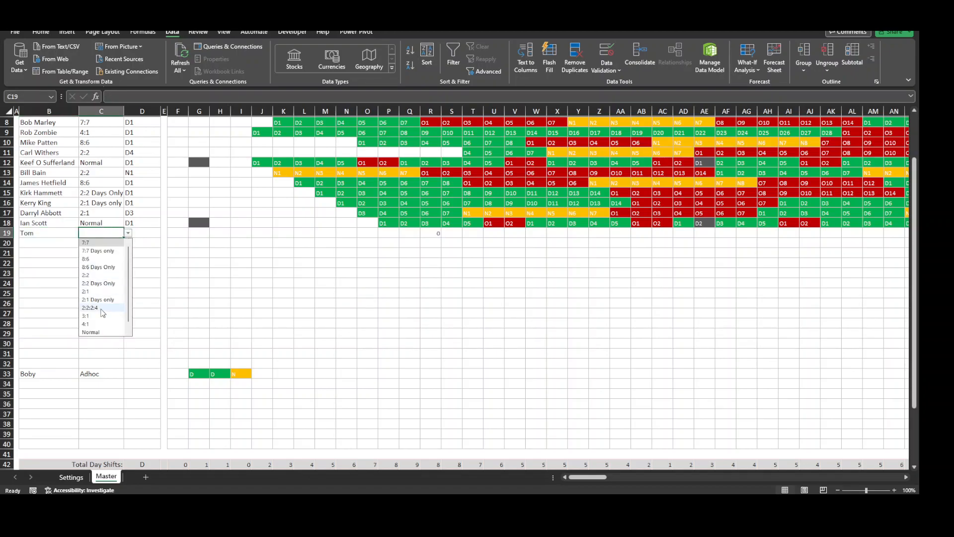
{"action": "left_click", "coordinate": [103, 332]}
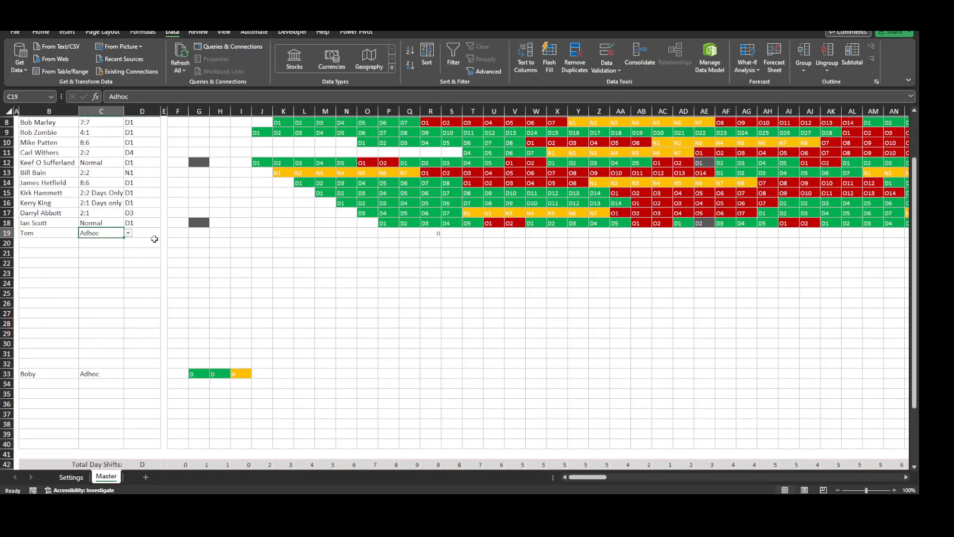
{"action": "left_click", "coordinate": [237, 303]}
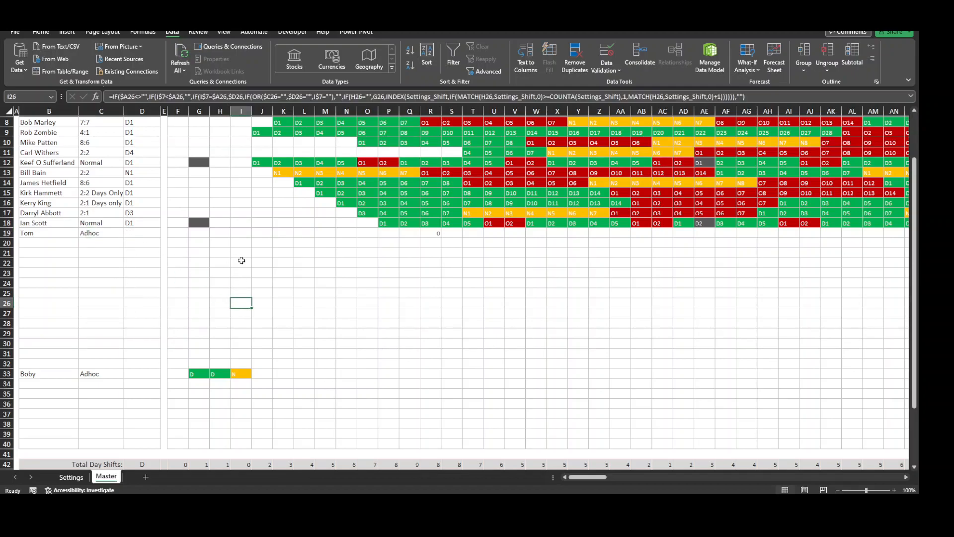
Step: Fill in the Adhoc employee's shifts manually as D, N, D, D in cells F19 to I19
{"action": "left_click", "coordinate": [179, 235]}
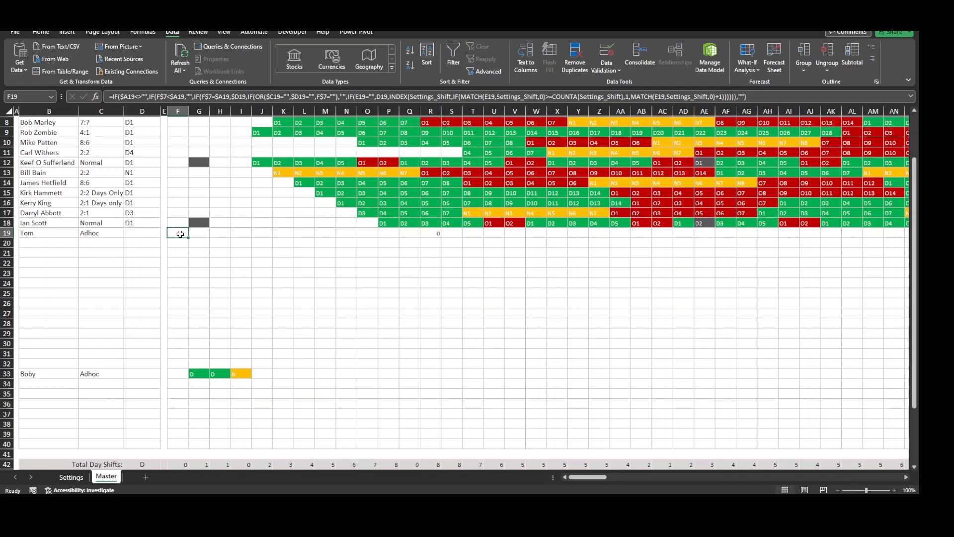
{"action": "type", "text": "D"}
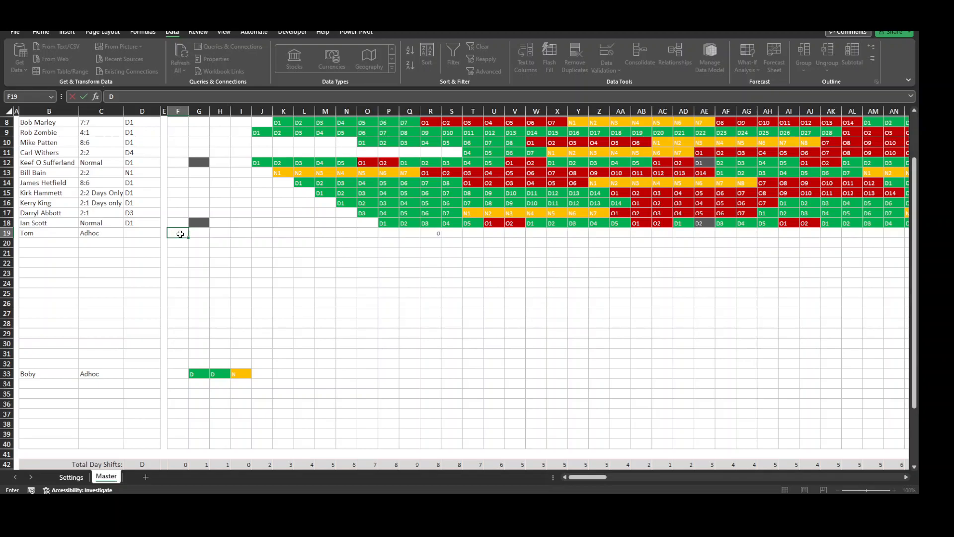
{"action": "key", "text": "Return"}
{"action": "key", "text": "Up"}
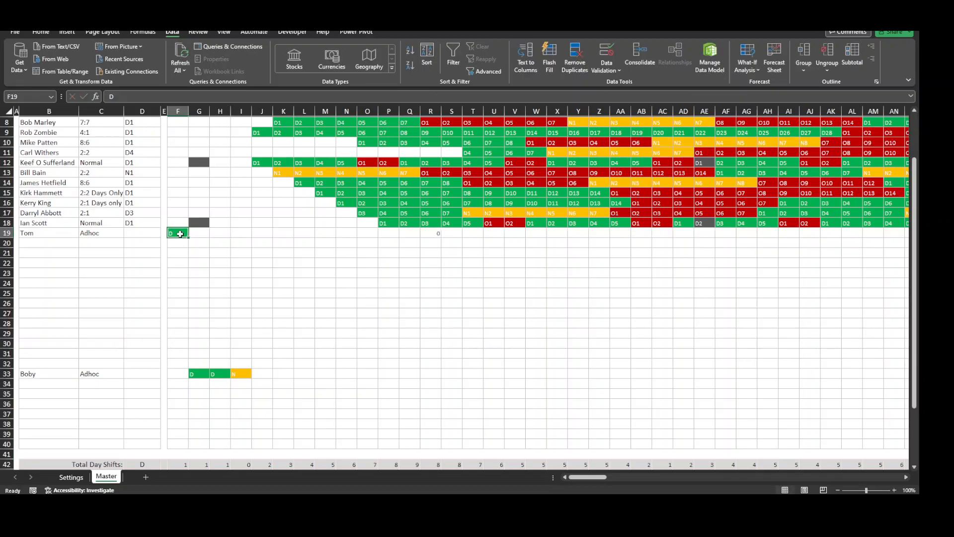
{"action": "key", "text": "Right"}
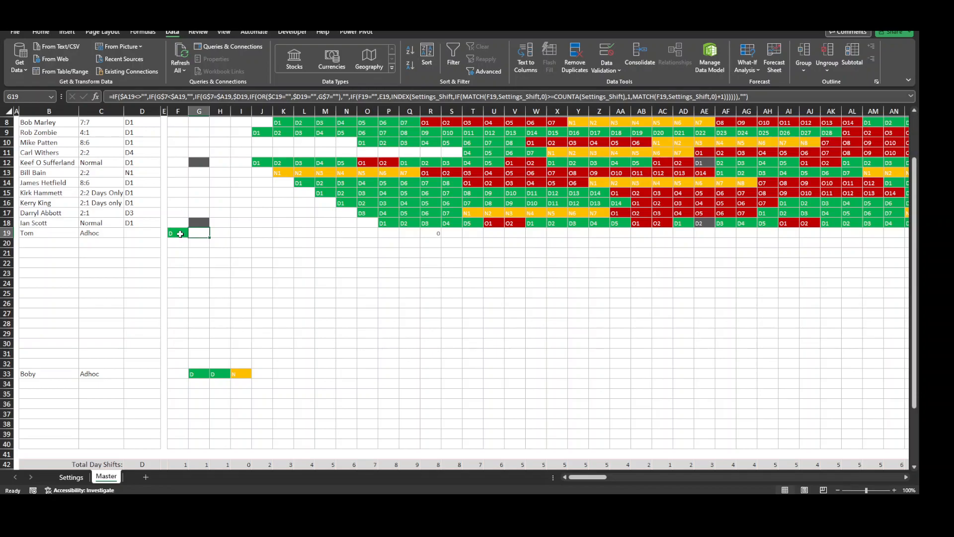
{"action": "type", "text": "N"}
{"action": "key", "text": "Return"}
{"action": "key", "text": "Up"}
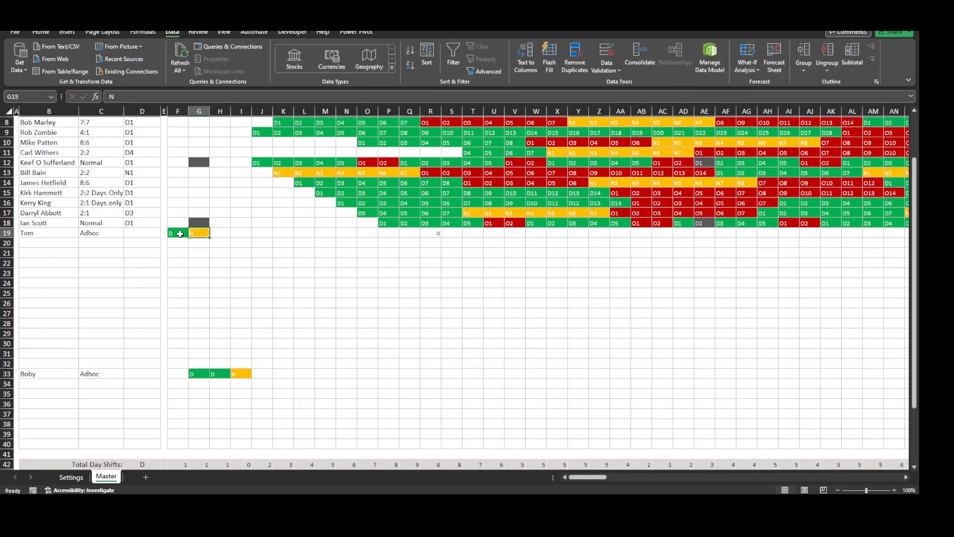
{"action": "key", "text": "Right"}
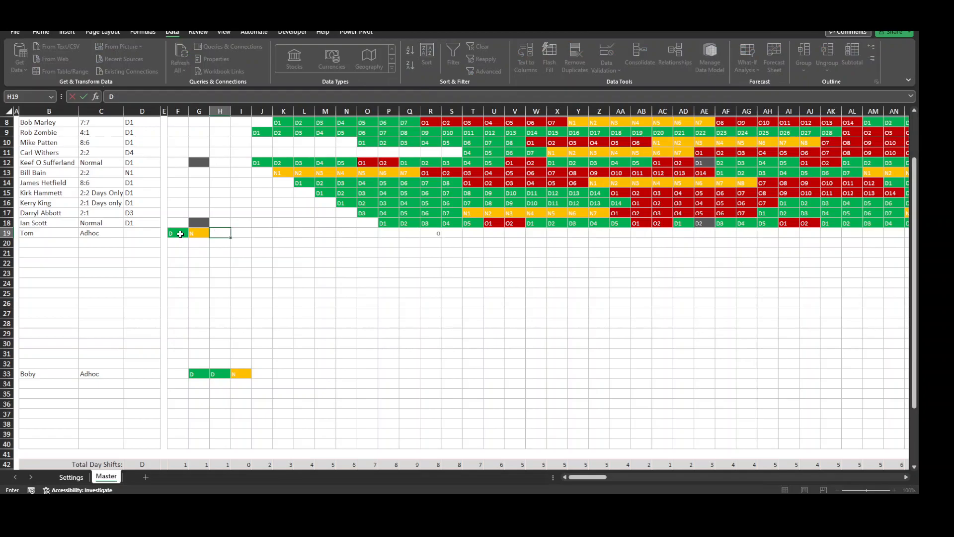
{"action": "key", "text": "Tab"}
{"action": "type", "text": "D"}
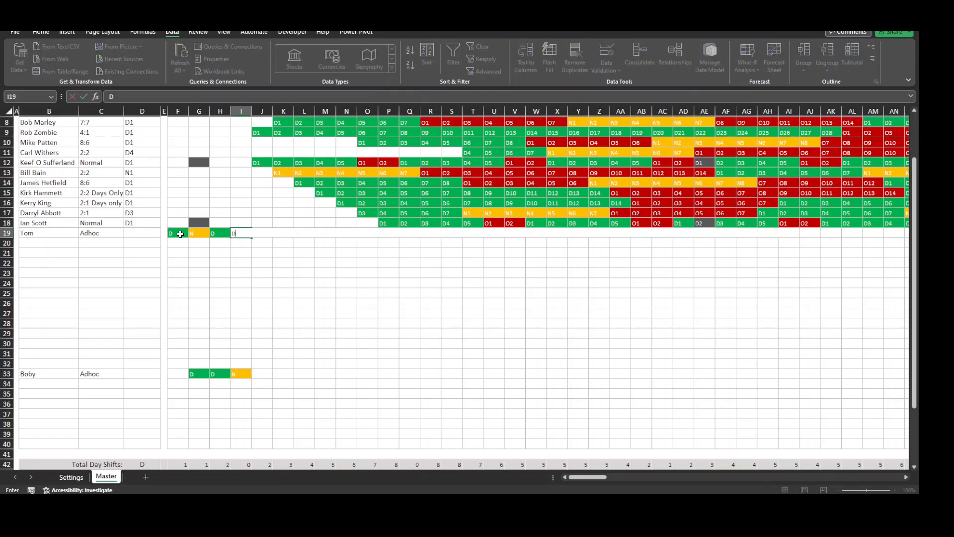
{"action": "key", "text": "Tab"}
Step: Step through the date cells of row 19 beyond the manual shifts to inspect their roster formulas
{"action": "key", "text": "Right"}
{"action": "key", "text": "Right"}
{"action": "key", "text": "Right"}
{"action": "key", "text": "Right"}
{"action": "key", "text": "Right"}
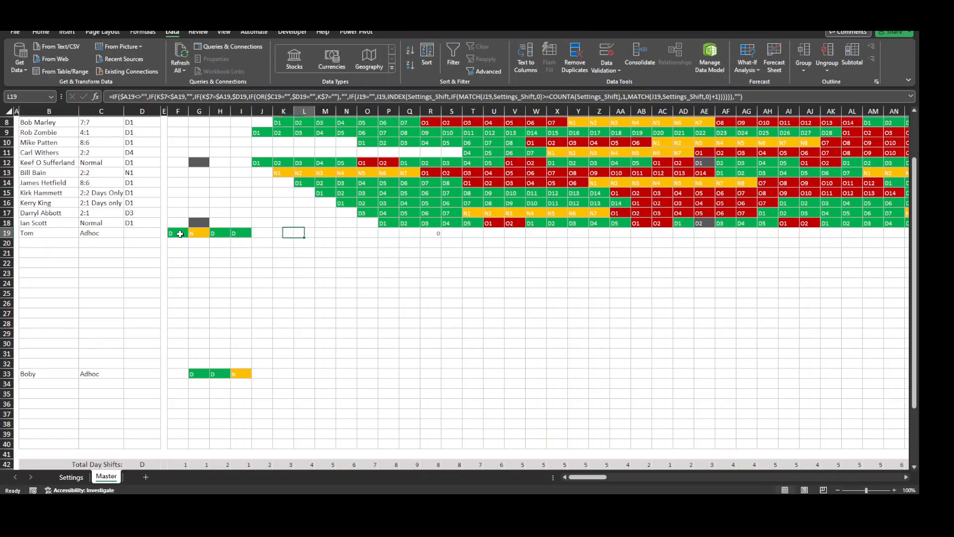
{"action": "key", "text": "Left"}
{"action": "key", "text": "Left"}
{"action": "key", "text": "Left"}
{"action": "key", "text": "Left"}
{"action": "key", "text": "Left"}
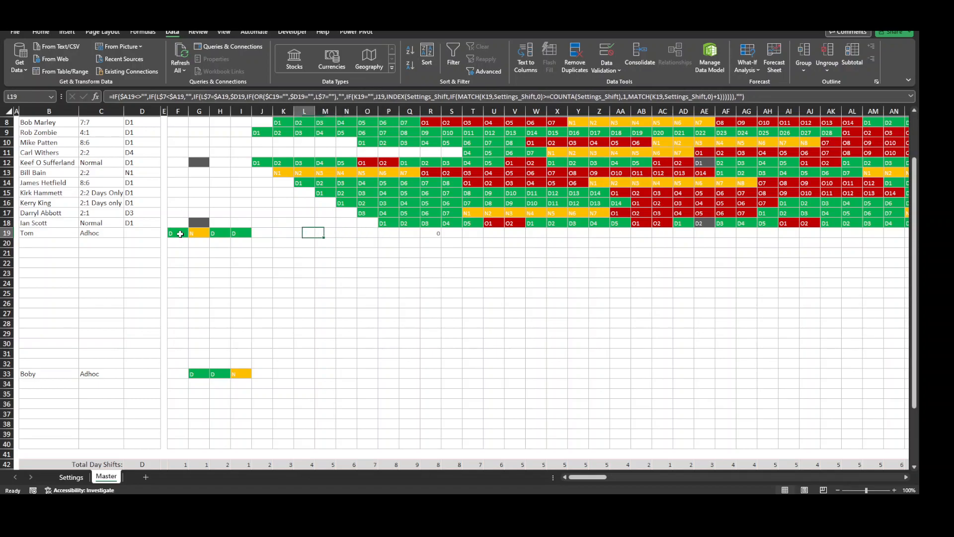
{"action": "key", "text": "Right"}
{"action": "key", "text": "Right"}
{"action": "key", "text": "Right"}
{"action": "key", "text": "Left"}
{"action": "key", "text": "Left"}
{"action": "key", "text": "Left"}
{"action": "key", "text": "Left"}
{"action": "key", "text": "Right"}
{"action": "key", "text": "Right"}
{"action": "key", "text": "Right"}
{"action": "key", "text": "Right"}
{"action": "key", "text": "Right"}
{"action": "key", "text": "Right"}
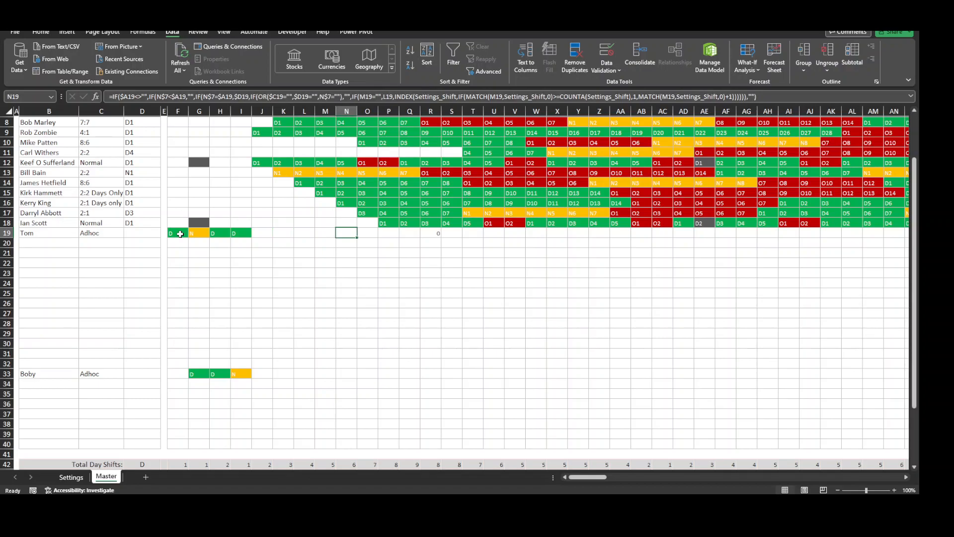
{"action": "key", "text": "Left"}
{"action": "key", "text": "Left"}
{"action": "key", "text": "Left"}
{"action": "key", "text": "Left"}
{"action": "key", "text": "Left"}
{"action": "left_click", "coordinate": [181, 234]}
{"action": "left_click_drag", "start_coordinate": [188, 232], "coordinate": [291, 236]}
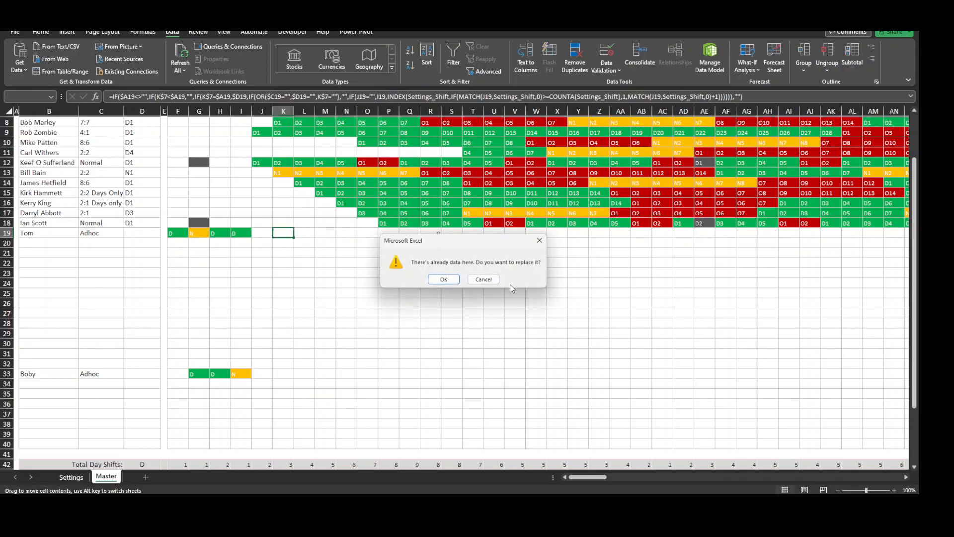
{"action": "left_click", "coordinate": [483, 279]}
Step: Compare the manually entered shifts in F19:I19 with the roster formula in the blank cells below
{"action": "left_click", "coordinate": [243, 234]}
{"action": "left_click", "coordinate": [214, 234]}
{"action": "left_click", "coordinate": [193, 234]}
{"action": "left_click", "coordinate": [176, 234]}
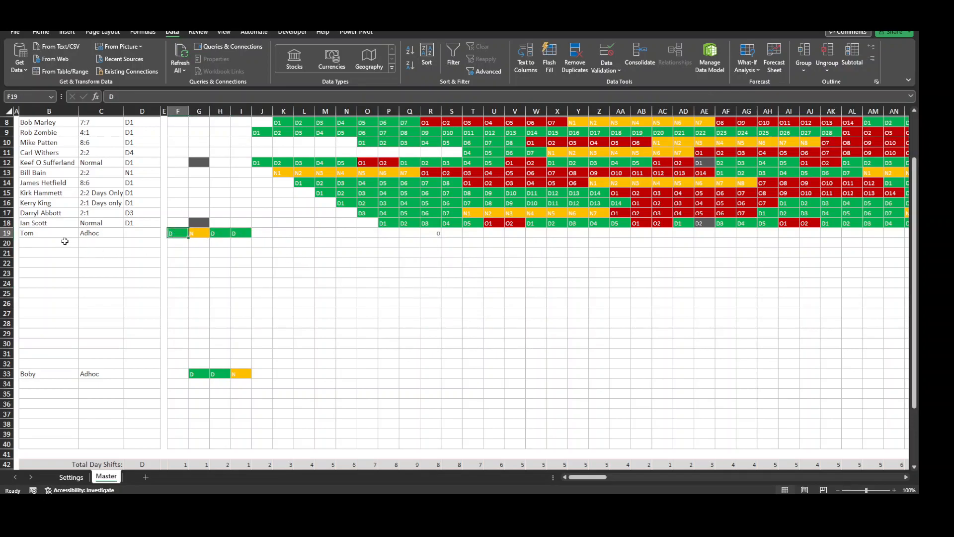
{"action": "left_click", "coordinate": [215, 260]}
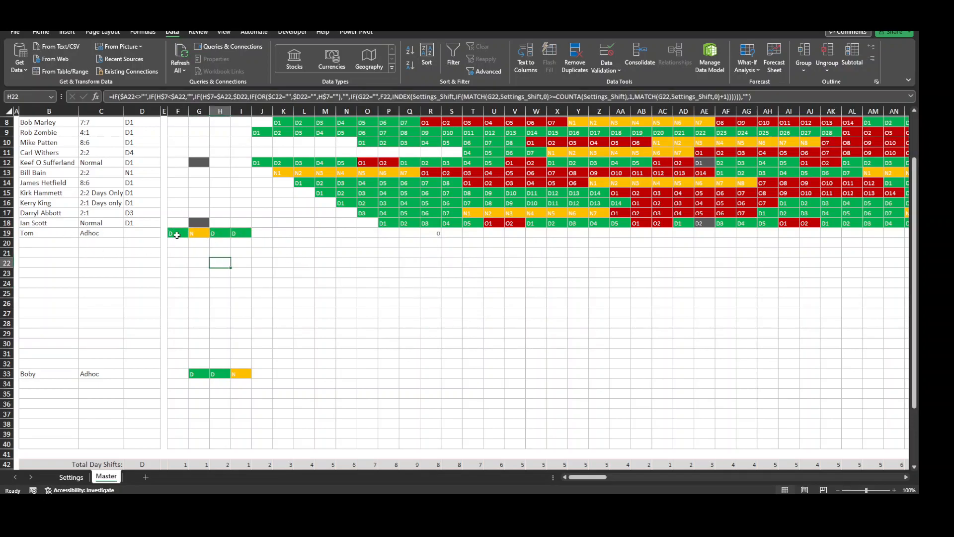
{"action": "left_click", "coordinate": [234, 236]}
{"action": "left_click", "coordinate": [227, 259]}
Step: Change the new employee's Shift Type in row 19 to 2:2 and set the Shift Start to D3
{"action": "left_click", "coordinate": [67, 234]}
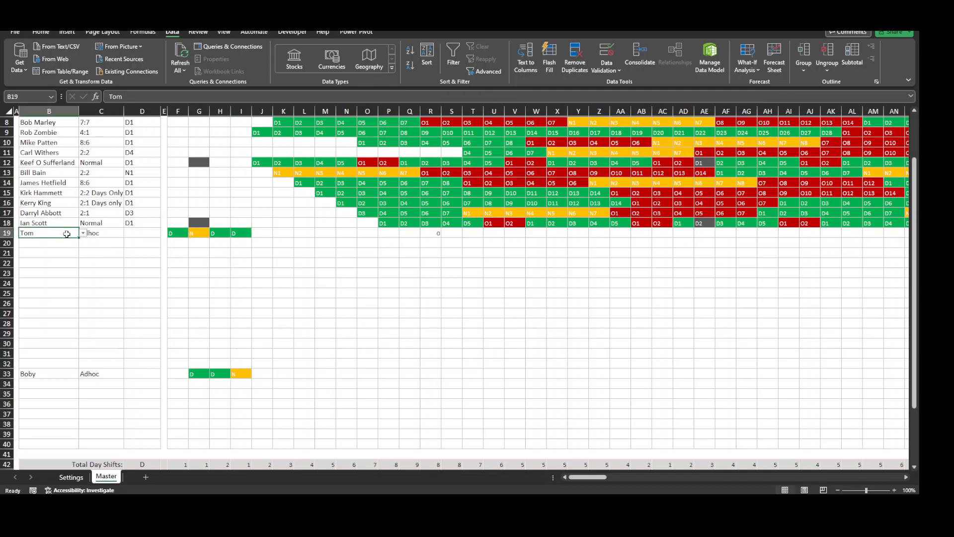
{"action": "left_click", "coordinate": [96, 234]}
{"action": "left_click", "coordinate": [128, 234]}
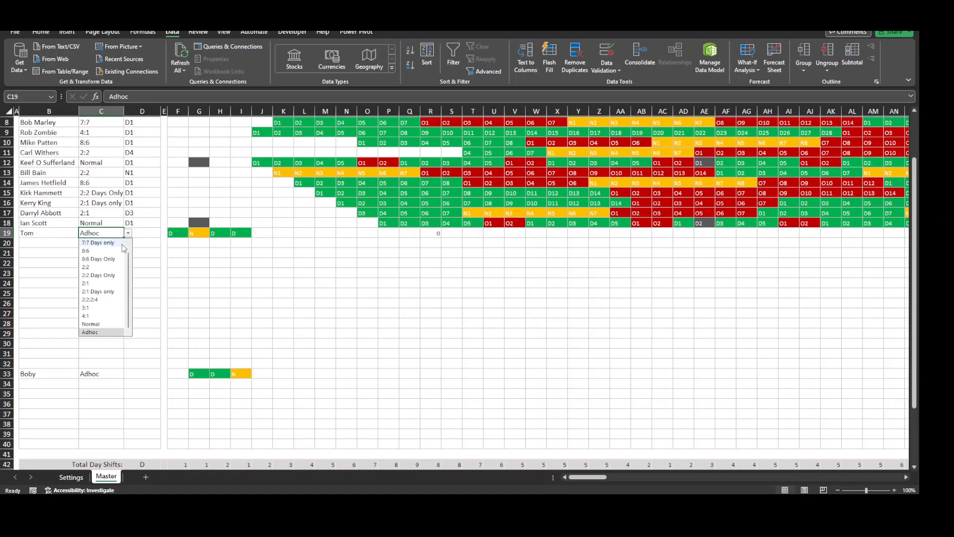
{"action": "left_click", "coordinate": [116, 267]}
{"action": "left_click", "coordinate": [143, 233]}
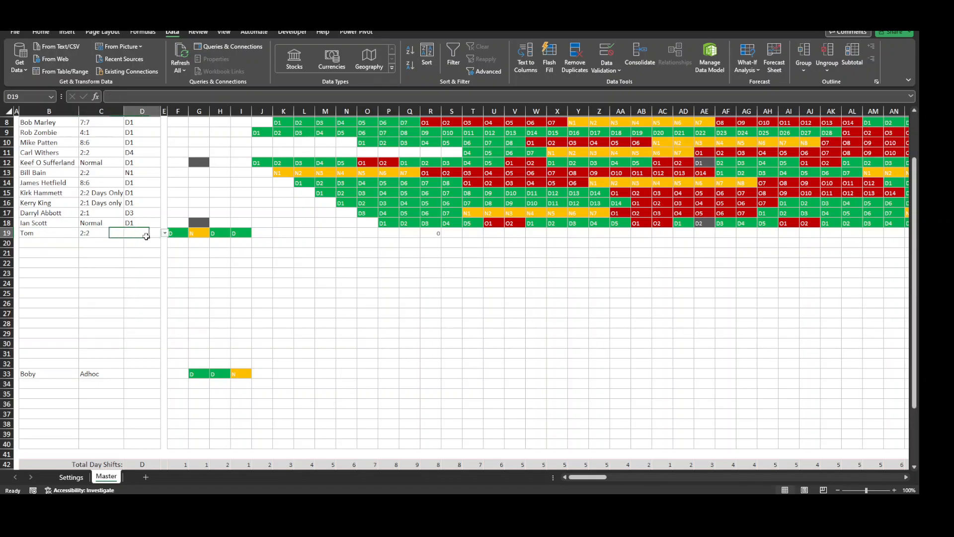
{"action": "left_click", "coordinate": [165, 233]}
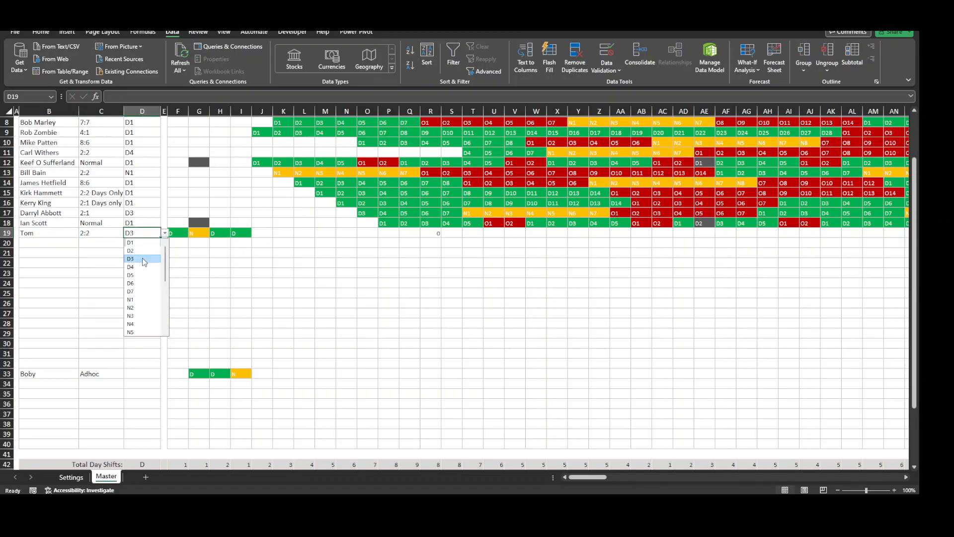
{"action": "left_click", "coordinate": [144, 258]}
{"action": "left_click", "coordinate": [266, 282]}
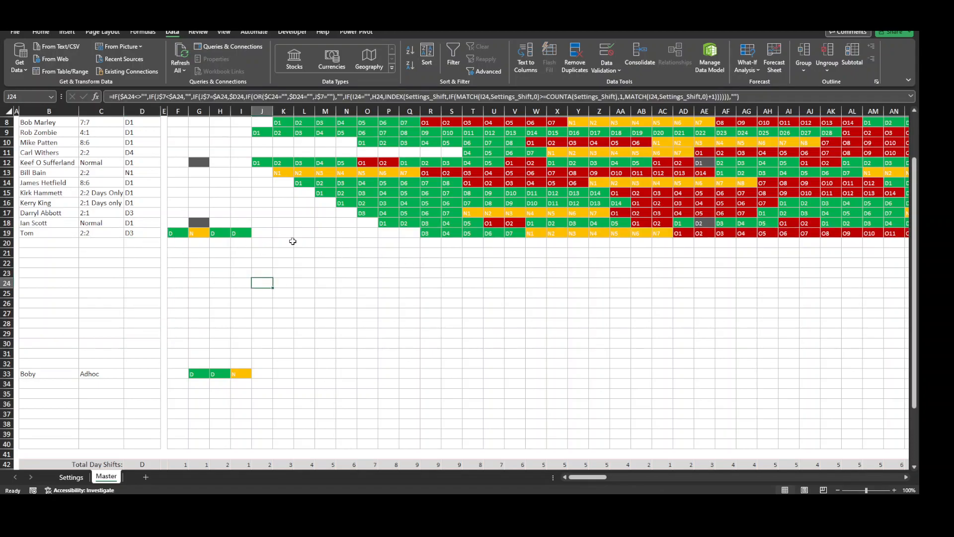
Step: Replace the manual shifts in F19:I19 with the roster formulas filled up from F20:I20
{"action": "left_click", "coordinate": [199, 252]}
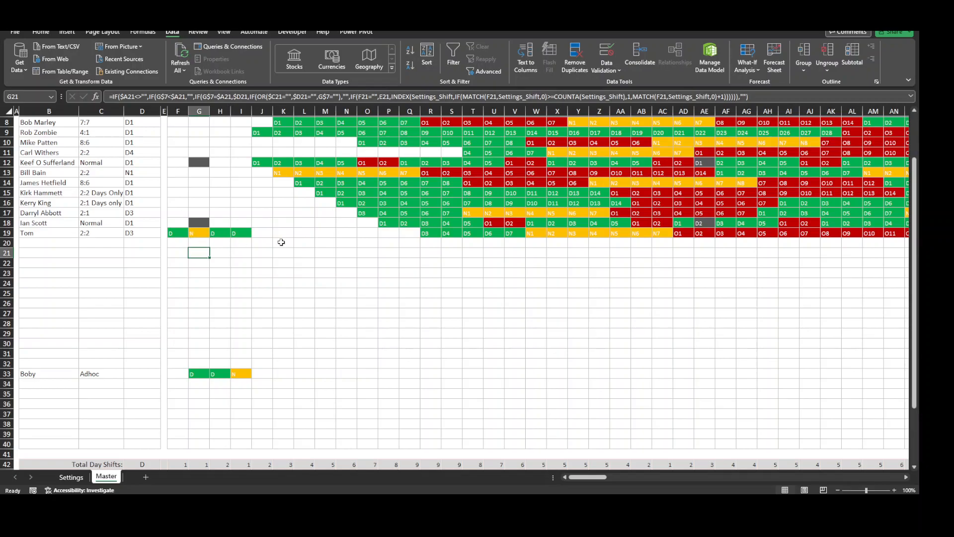
{"action": "left_click", "coordinate": [185, 232]}
{"action": "left_click", "coordinate": [199, 233]}
{"action": "left_click", "coordinate": [219, 233]}
{"action": "left_click", "coordinate": [243, 235]}
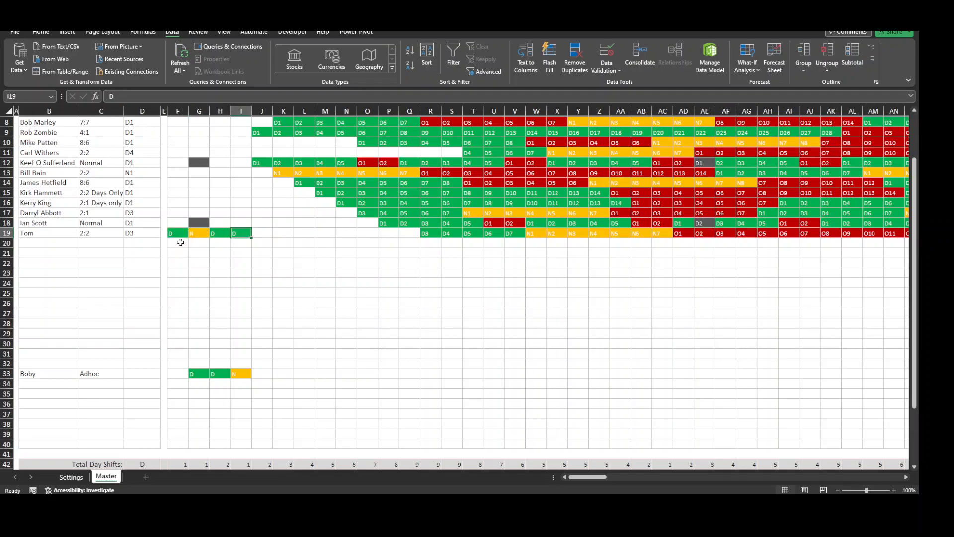
{"action": "mouse_move", "coordinate": [188, 246]}
{"action": "left_mouse_down"}
{"action": "mouse_move", "coordinate": [180, 244]}
{"action": "mouse_move", "coordinate": [251, 247]}
{"action": "mouse_move", "coordinate": [251, 231]}
{"action": "left_mouse_up"}
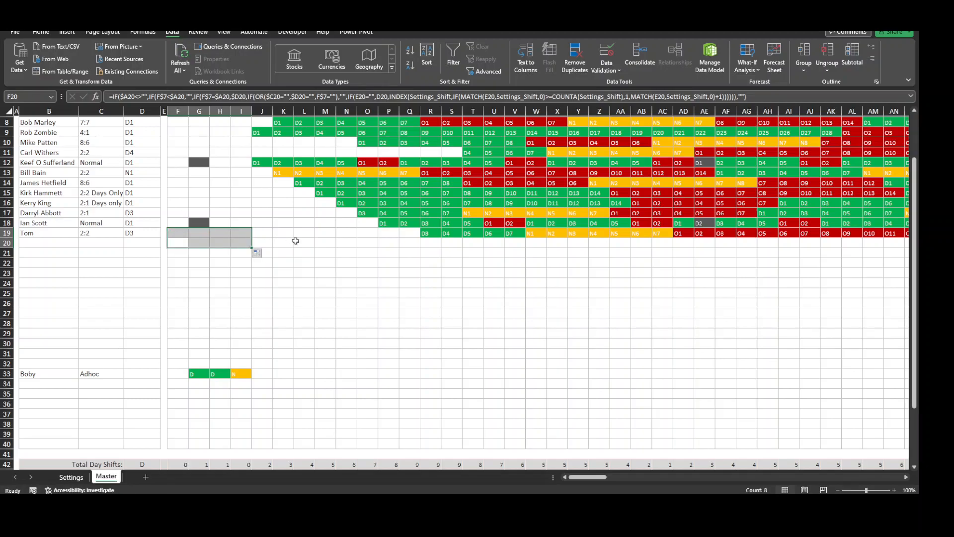
{"action": "left_click", "coordinate": [229, 233]}
{"action": "left_click", "coordinate": [207, 236]}
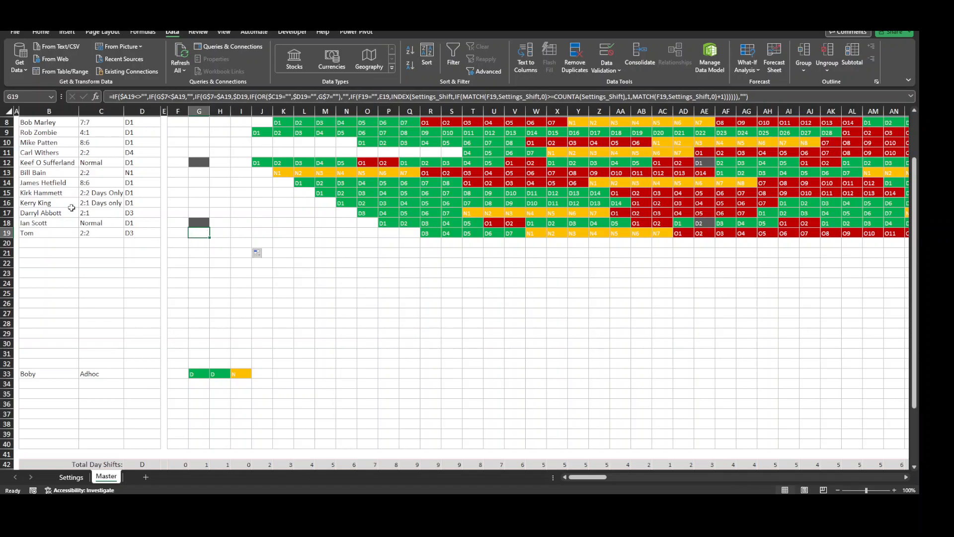
Step: Clear the employee name and the Adhoc Shift Type from row 33
{"action": "scroll", "coordinate": [99, 201], "scroll_direction": "up", "scroll_amount": 2}
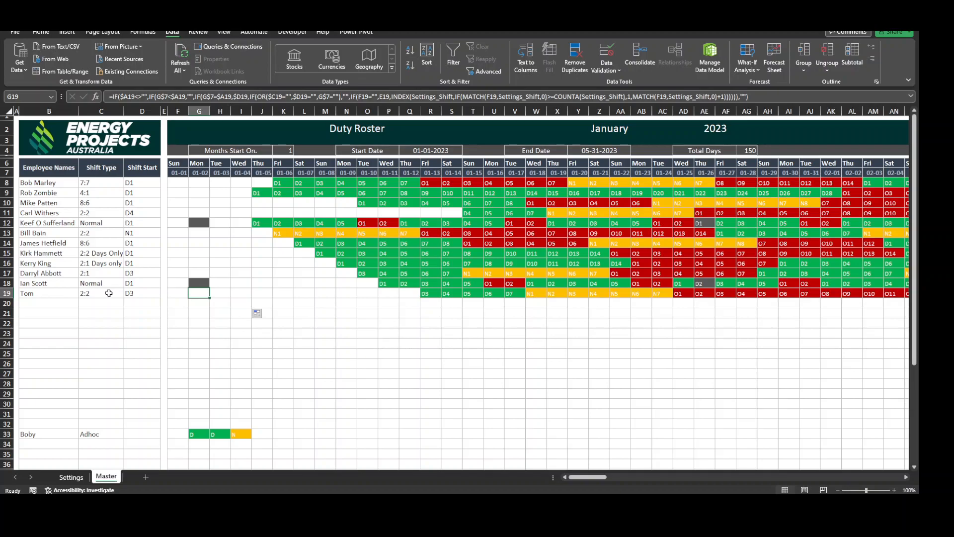
{"action": "scroll", "coordinate": [121, 373], "scroll_direction": "down", "scroll_amount": 2}
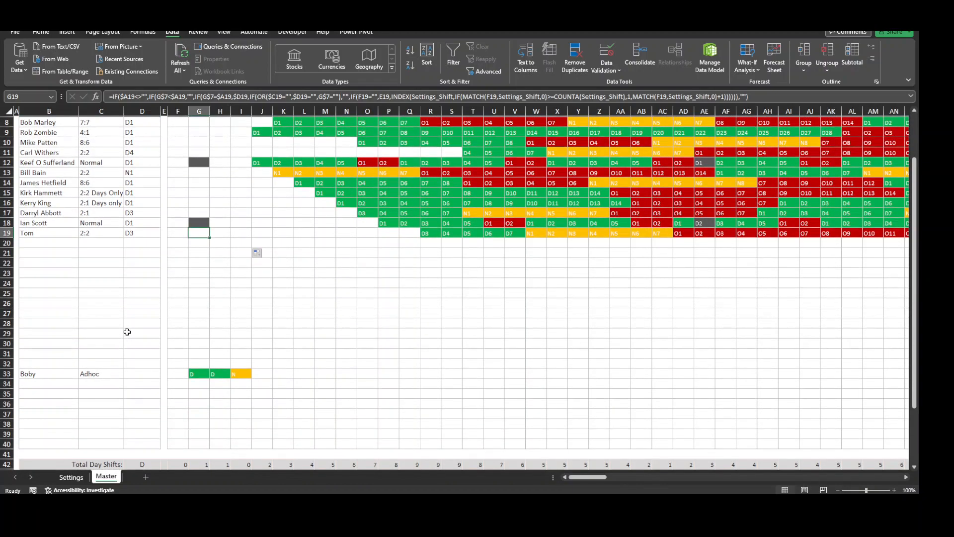
{"action": "scroll", "coordinate": [100, 255], "scroll_direction": "up", "scroll_amount": 2}
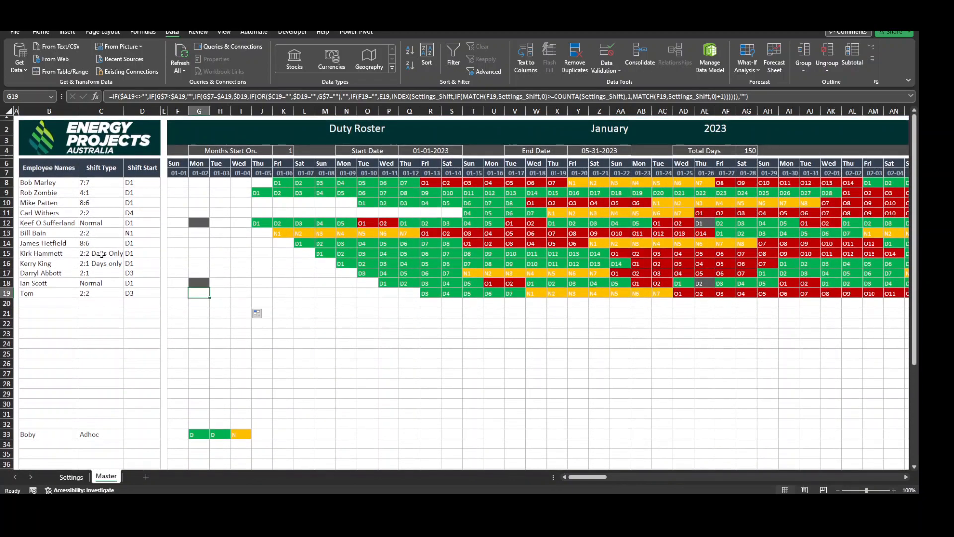
{"action": "scroll", "coordinate": [102, 254], "scroll_direction": "down", "scroll_amount": 3}
{"action": "left_click", "coordinate": [52, 346]}
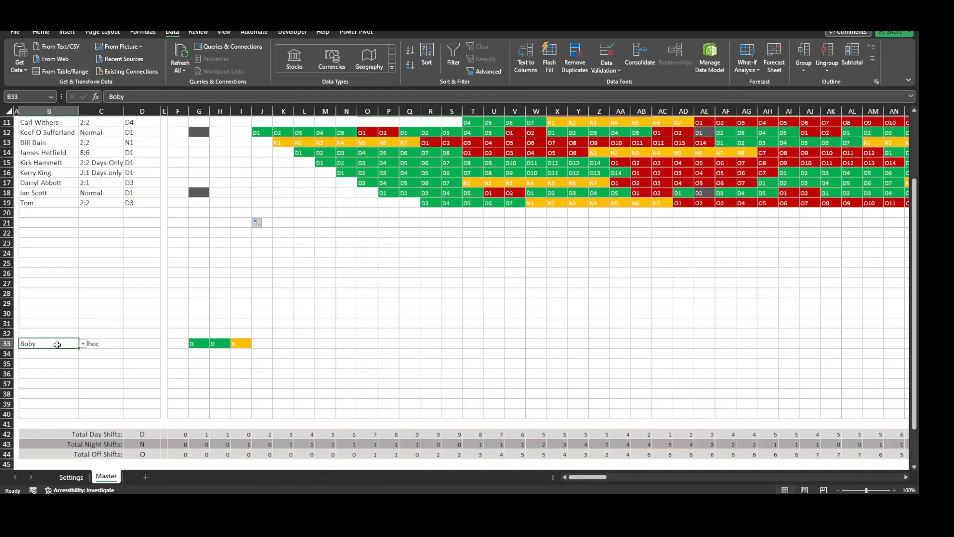
{"action": "key", "text": "Delete"}
{"action": "left_click", "coordinate": [98, 343]}
{"action": "key", "text": "Delete"}
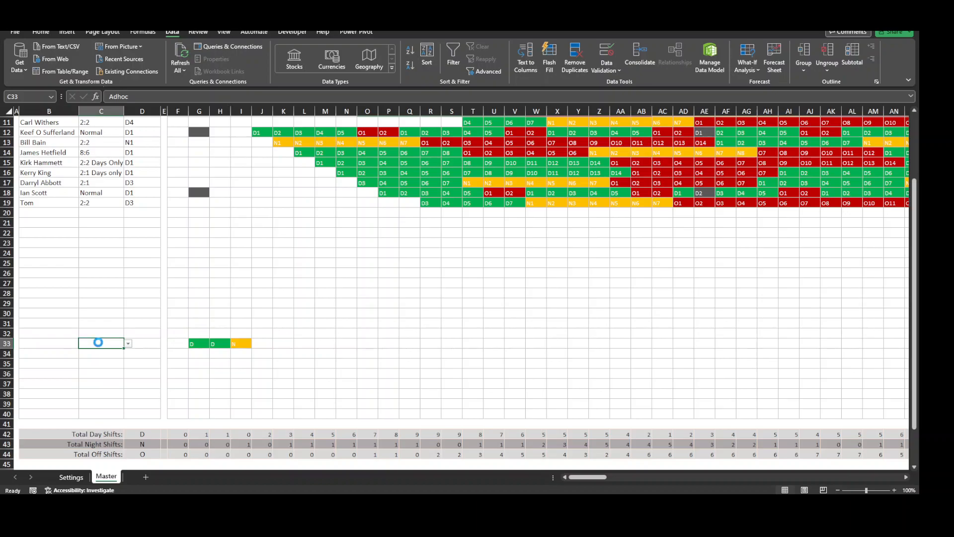
Step: Replace the manual shifts in G33:I33 with the roster formulas filled down from G32:I32
{"action": "left_click", "coordinate": [244, 373]}
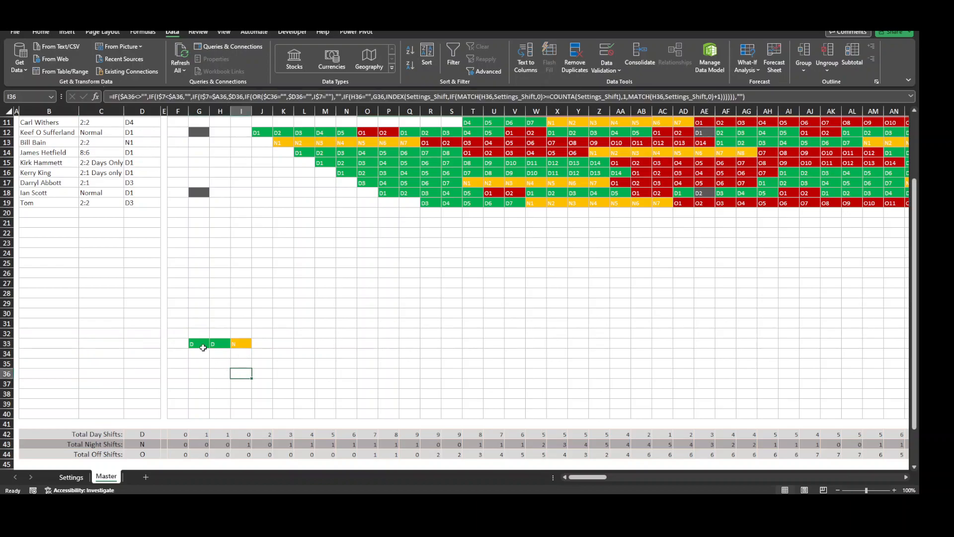
{"action": "left_click_drag", "start_coordinate": [208, 353], "coordinate": [252, 348]}
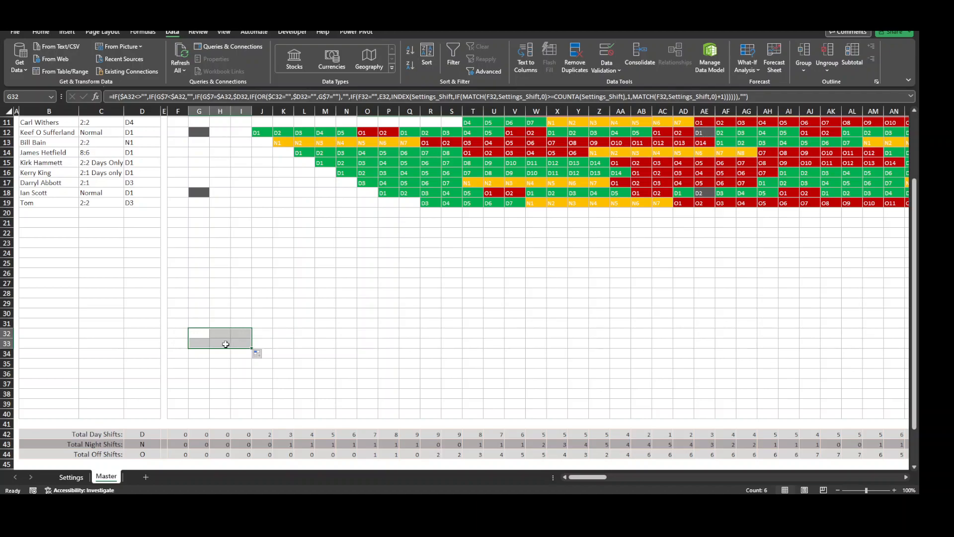
{"action": "left_click", "coordinate": [228, 344]}
{"action": "left_click", "coordinate": [234, 344]}
{"action": "left_click", "coordinate": [233, 363]}
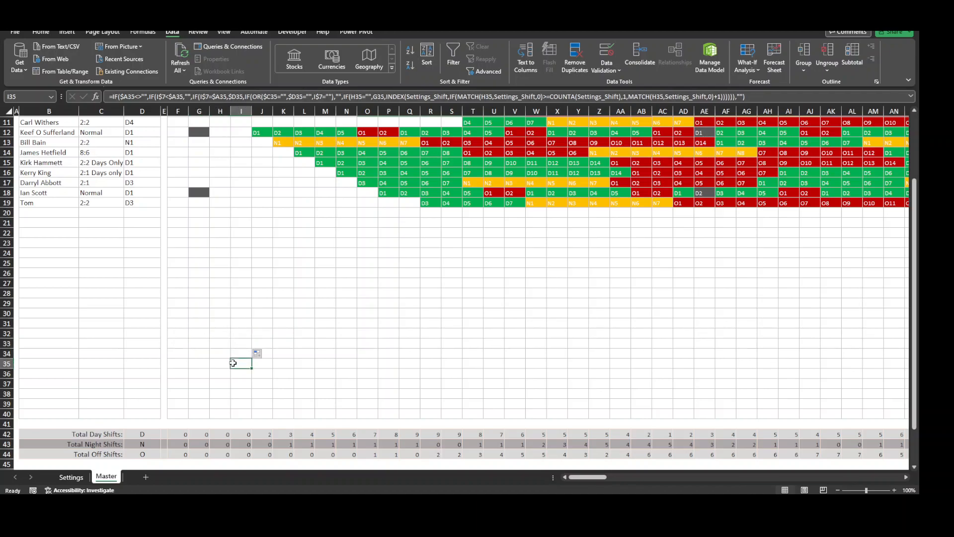
Step: Review the Total Day, Night and Off Shifts rows beneath the roster
{"action": "scroll", "coordinate": [233, 363], "scroll_direction": "down", "scroll_amount": 3}
{"action": "scroll", "coordinate": [217, 373], "scroll_direction": "up", "scroll_amount": 4}
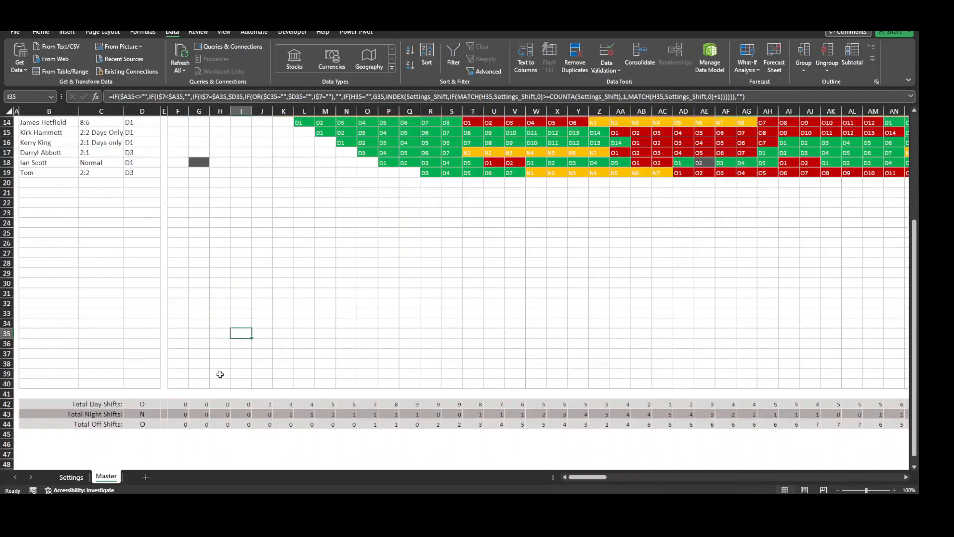
{"action": "scroll", "coordinate": [264, 253], "scroll_direction": "down", "scroll_amount": 2}
{"action": "scroll", "coordinate": [266, 291], "scroll_direction": "down", "scroll_amount": 1}
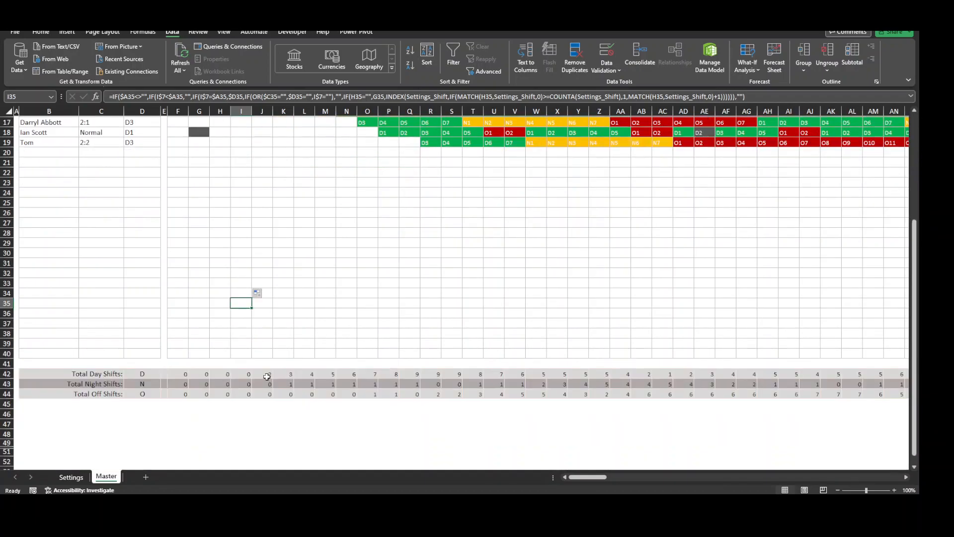
Step: Inspect the formulas in the Total Day, Night and Off Shifts rows, leaving their contents in place
{"action": "left_click", "coordinate": [266, 384]}
{"action": "left_click", "coordinate": [268, 395]}
{"action": "left_click", "coordinate": [381, 391]}
{"action": "left_click_drag", "start_coordinate": [399, 392], "coordinate": [451, 380]}
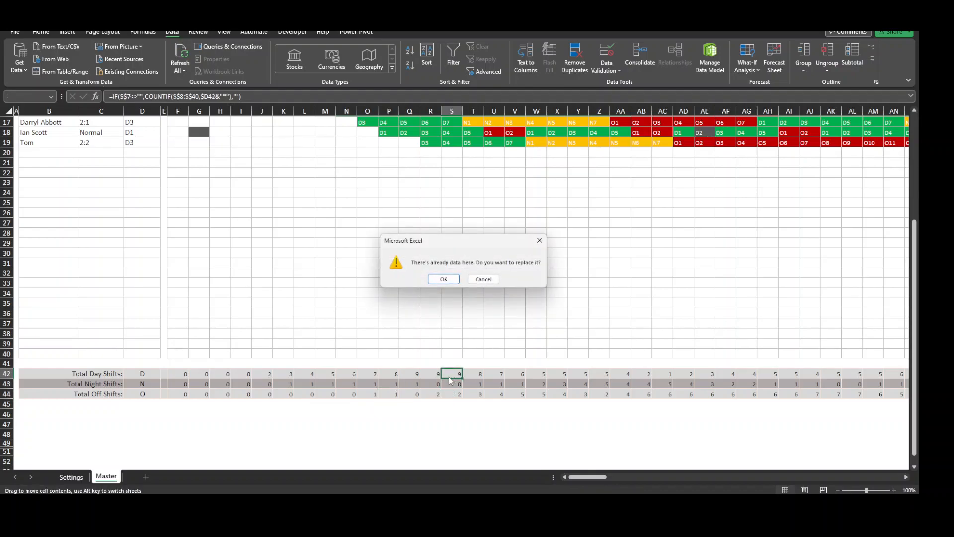
{"action": "left_click", "coordinate": [482, 280]}
{"action": "left_click", "coordinate": [313, 322]}
{"action": "scroll", "coordinate": [313, 321], "scroll_direction": "up", "scroll_amount": 1}
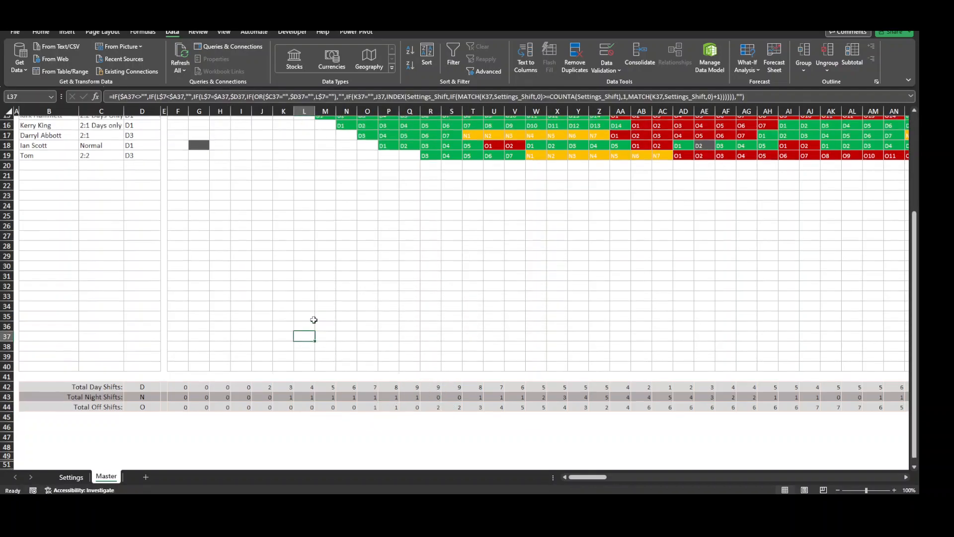
{"action": "scroll", "coordinate": [314, 320], "scroll_direction": "up", "scroll_amount": 5}
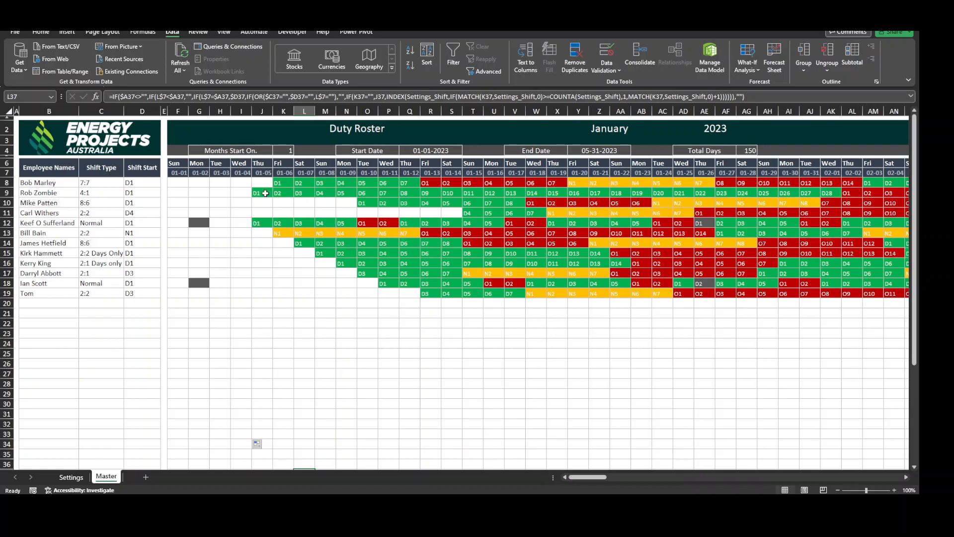
Step: Check the Start Date formula and set the roster month to February
{"action": "left_click", "coordinate": [419, 149]}
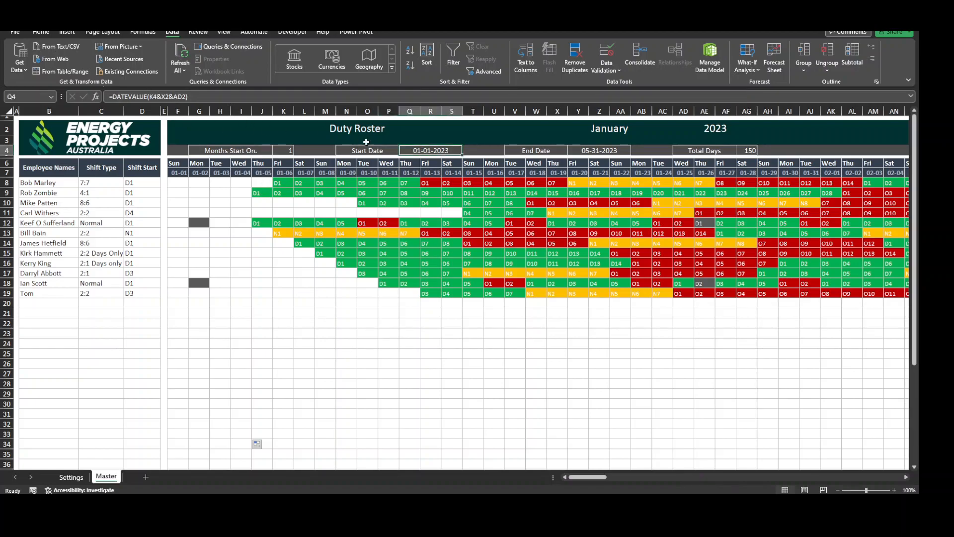
{"action": "left_click", "coordinate": [642, 127]}
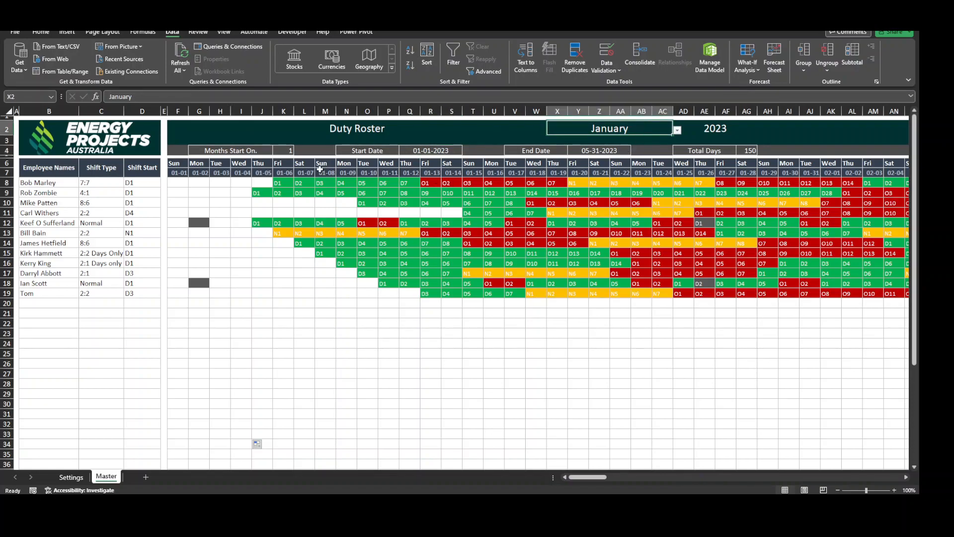
{"action": "left_click", "coordinate": [677, 130]}
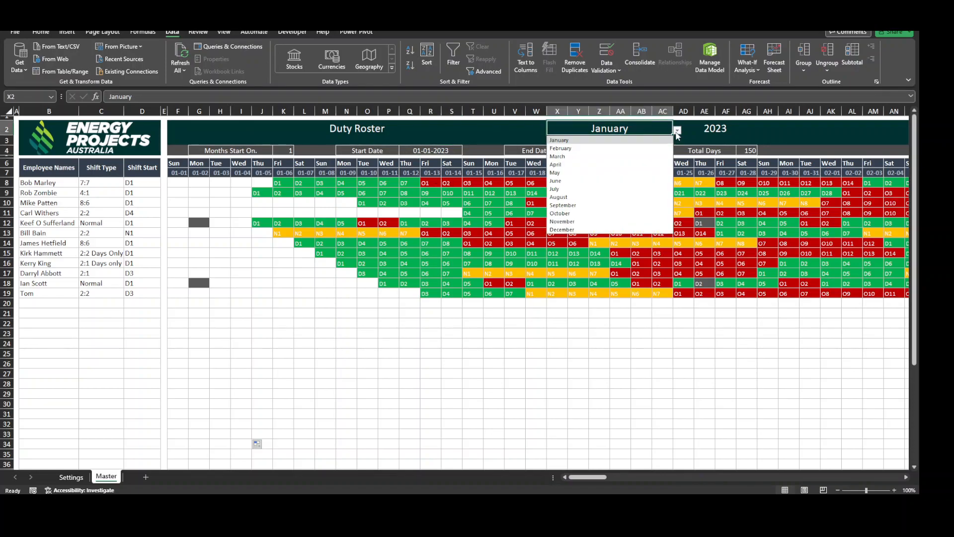
{"action": "left_click", "coordinate": [598, 149]}
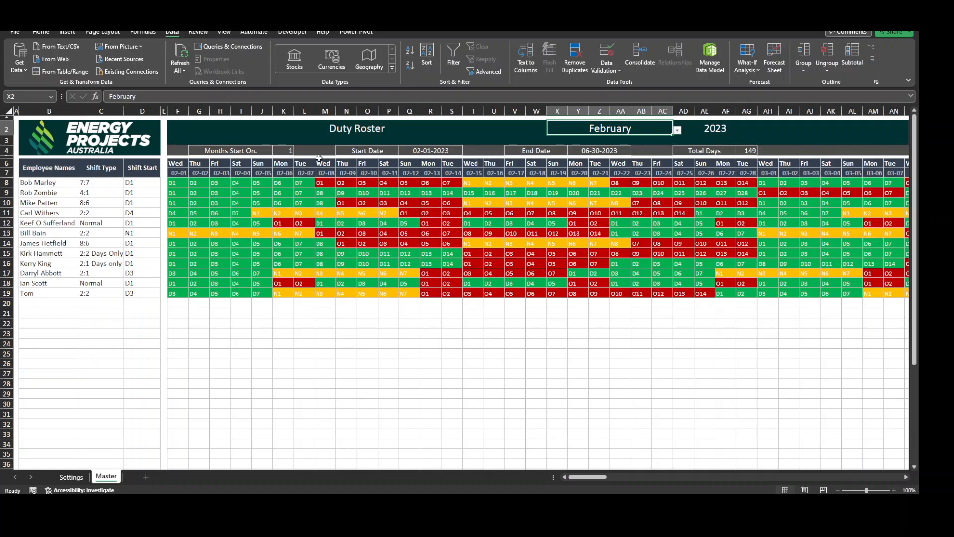
Step: Check the roster's year choices and set the Months Start On day to 5
{"action": "left_click", "coordinate": [725, 131]}
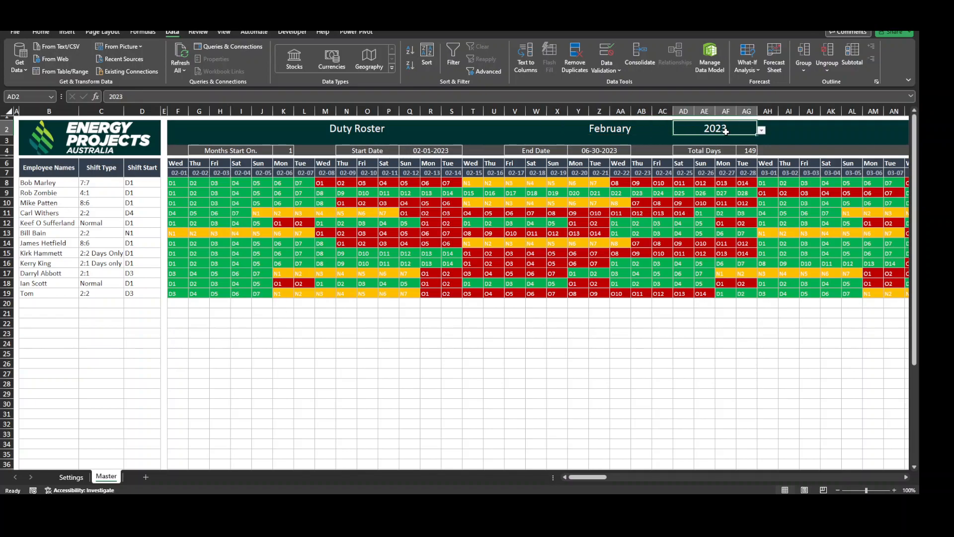
{"action": "left_click", "coordinate": [761, 131]}
{"action": "left_click", "coordinate": [760, 130]}
{"action": "left_click", "coordinate": [247, 150]}
{"action": "left_click", "coordinate": [292, 151]}
{"action": "type", "text": "5"}
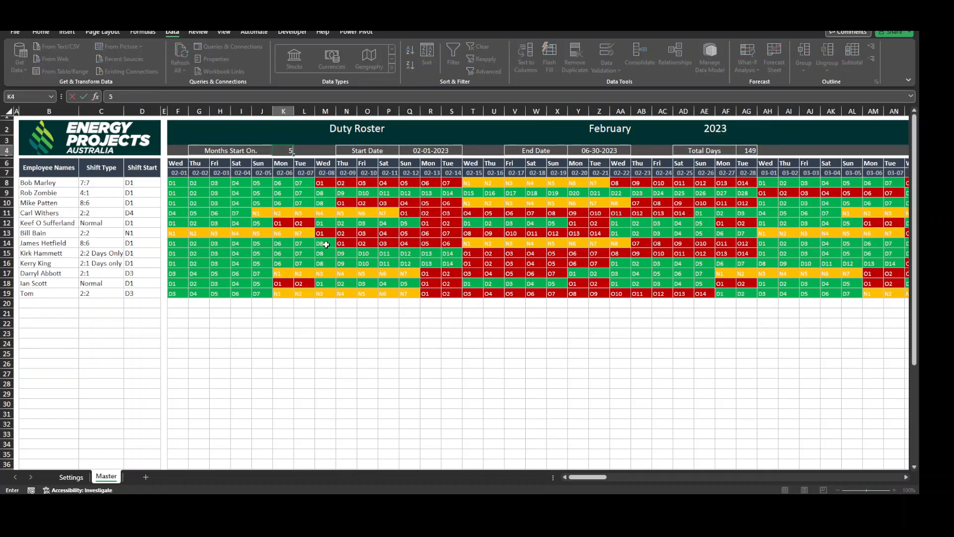
{"action": "key", "text": "Return"}
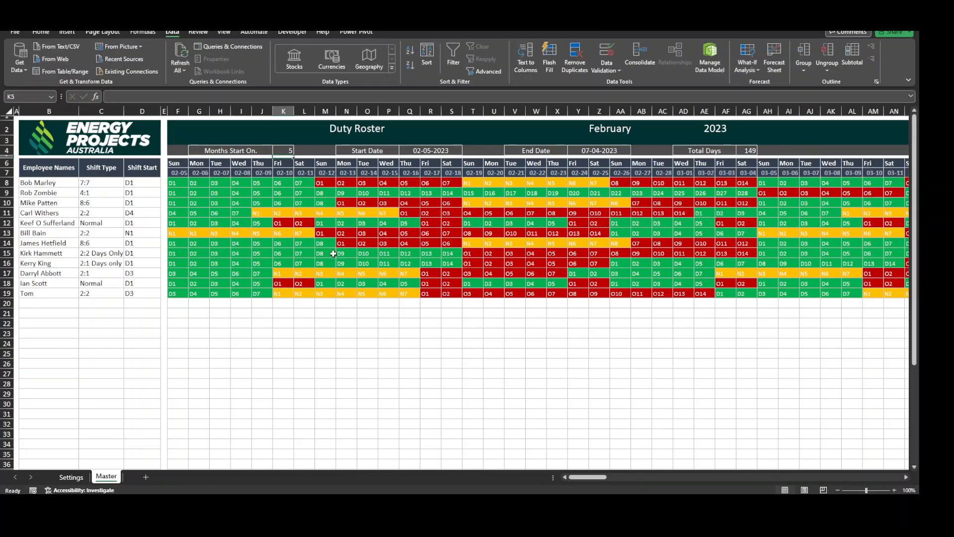
{"action": "left_click", "coordinate": [305, 324]}
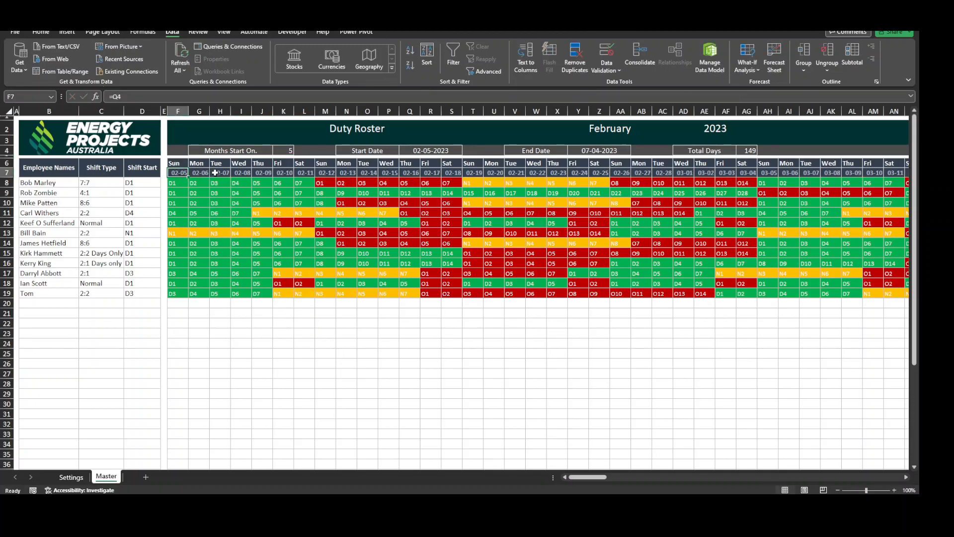
{"action": "left_click", "coordinate": [367, 364]}
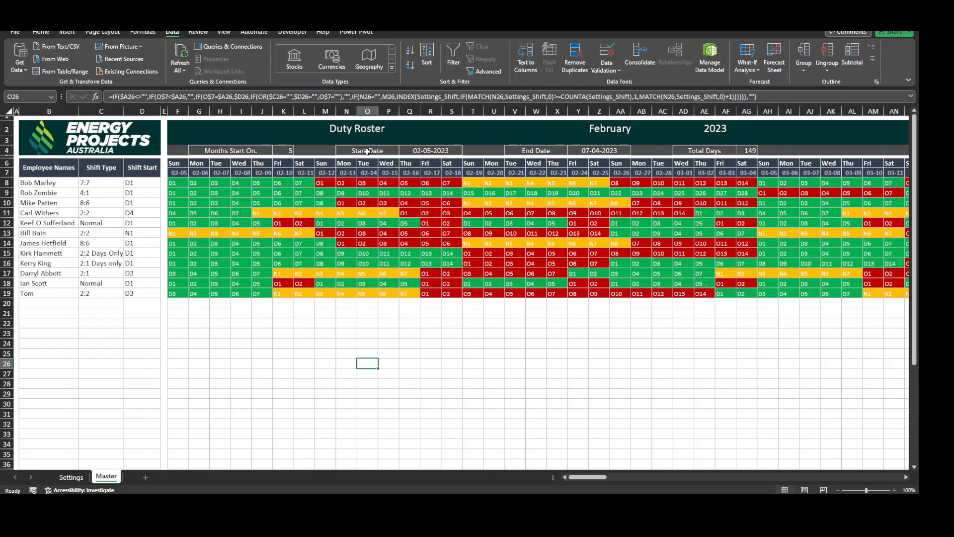
Step: Set the roster month to January
{"action": "left_click", "coordinate": [624, 133]}
{"action": "left_click", "coordinate": [677, 129]}
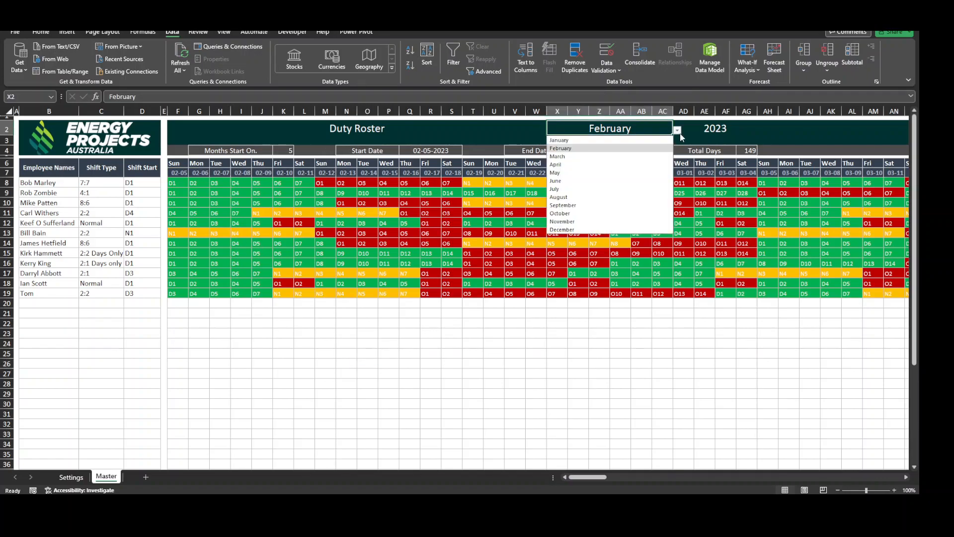
{"action": "left_click", "coordinate": [580, 140]}
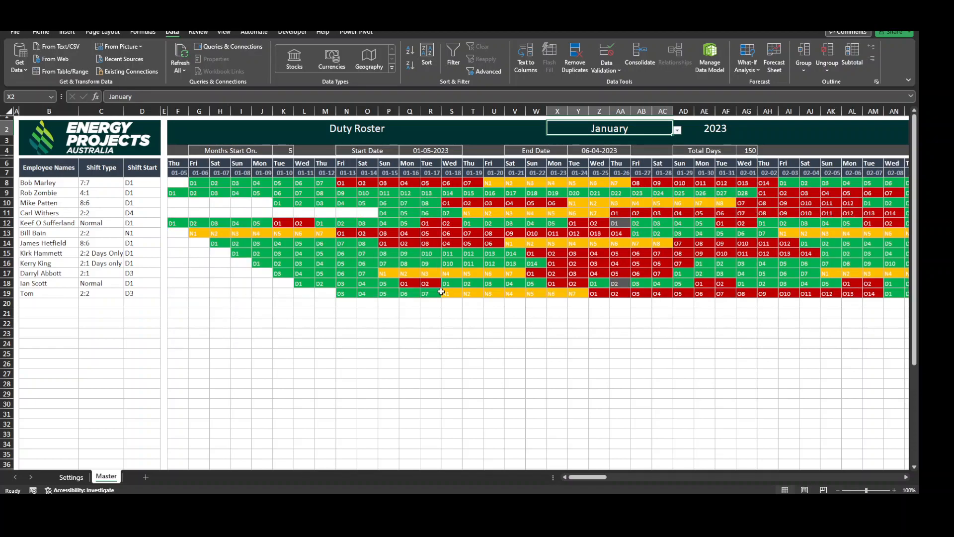
{"action": "left_click", "coordinate": [403, 372]}
Step: Set the Months Start On day to 2
{"action": "left_click", "coordinate": [272, 152]}
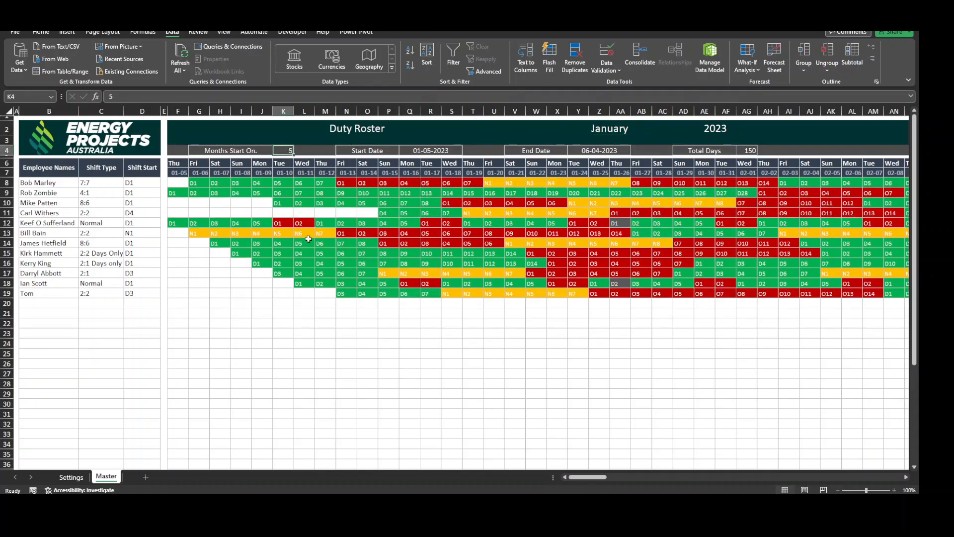
{"action": "type", "text": "2"}
{"action": "key", "text": "Return"}
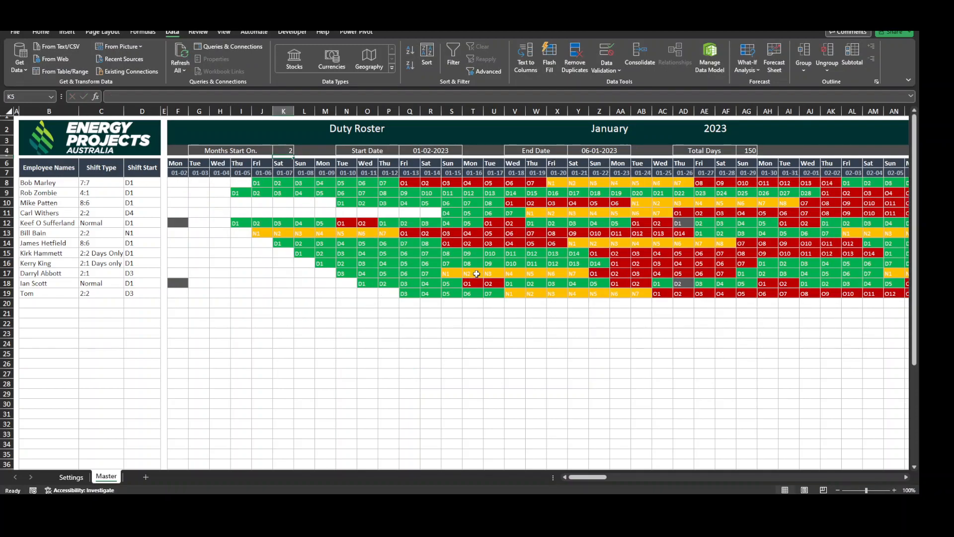
Step: Extend the End Date by changing its formula to =EOMONTH(Q4,7)+K4-1
{"action": "left_click", "coordinate": [526, 153]}
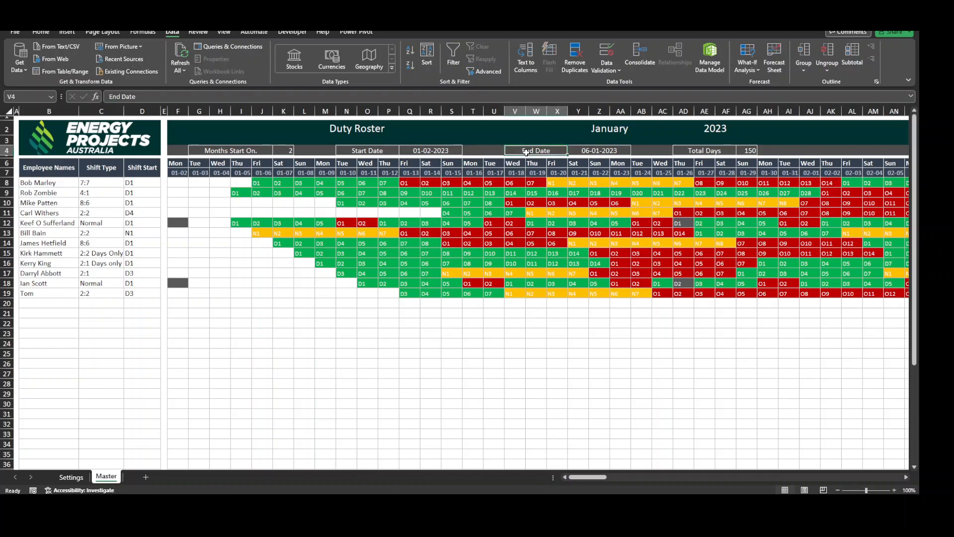
{"action": "left_click", "coordinate": [574, 152]}
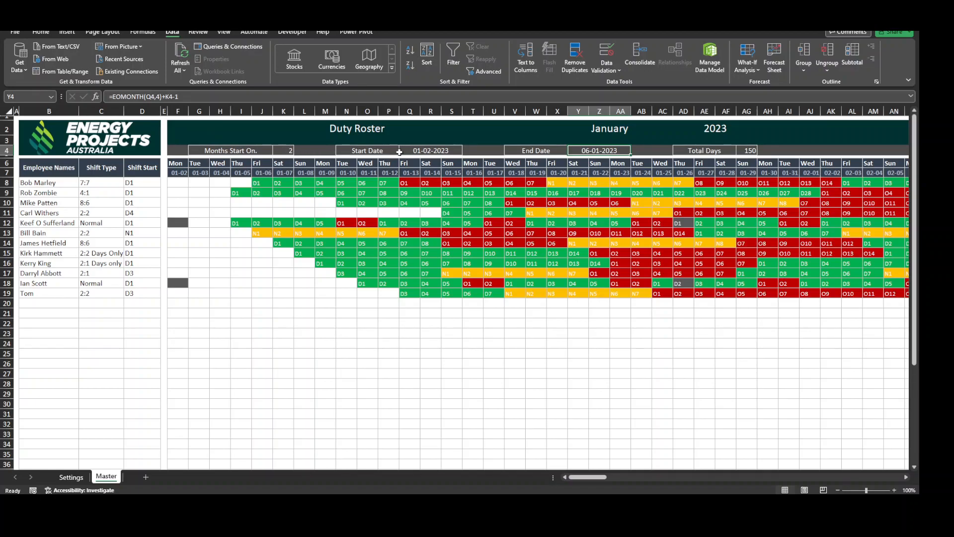
{"action": "left_click", "coordinate": [162, 96]}
{"action": "key", "text": "BackSpace"}
{"action": "type", "text": "7"}
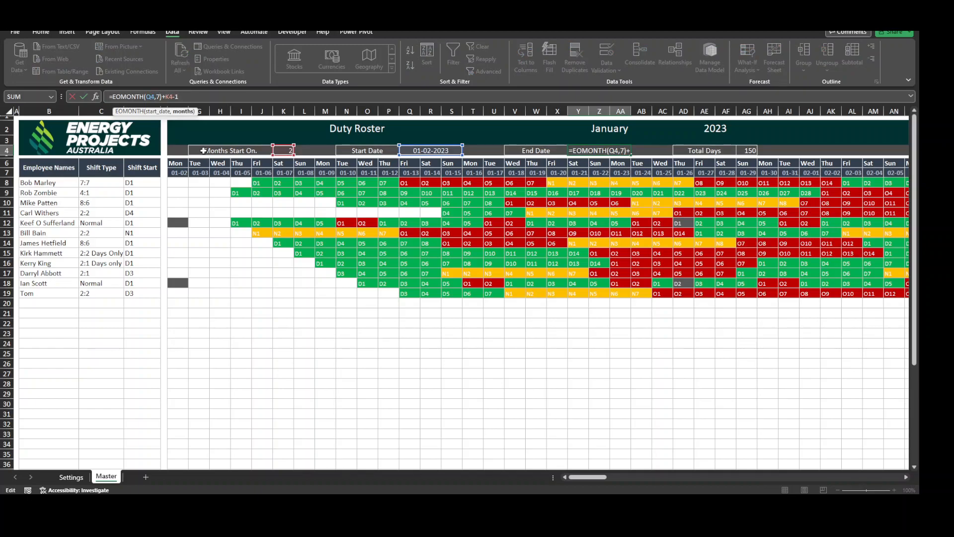
{"action": "key", "text": "Return"}
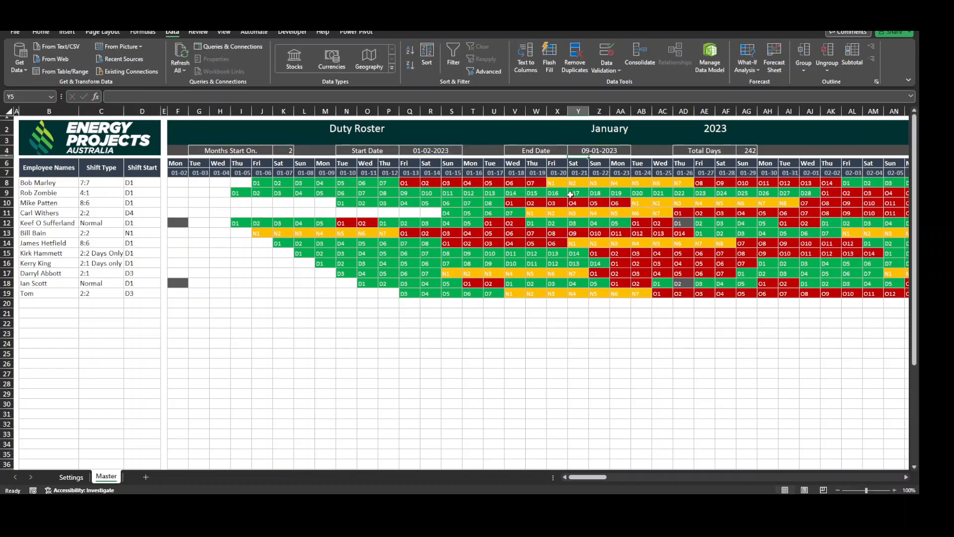
Step: Replace the End Date formula in Y4 with the fixed date 8/15/2023
{"action": "left_click", "coordinate": [611, 151]}
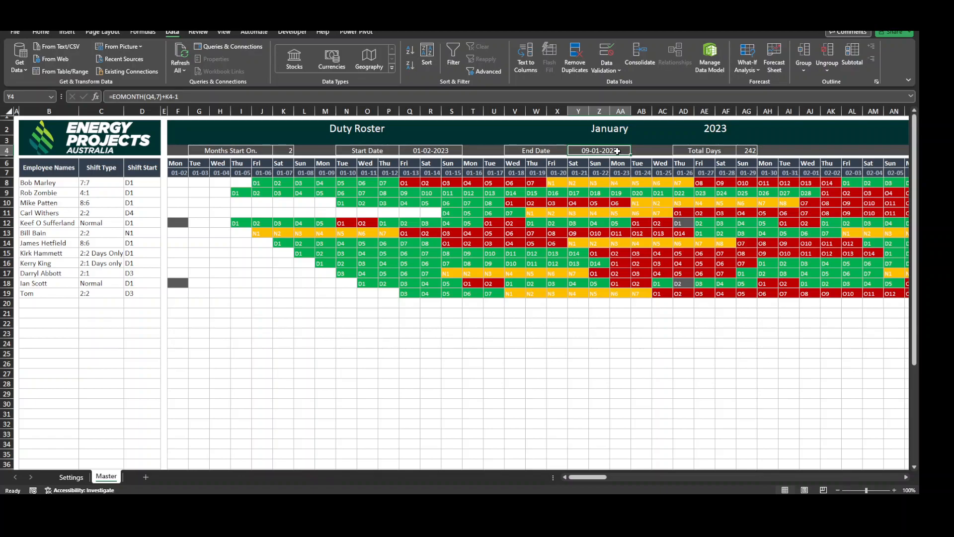
{"action": "left_click", "coordinate": [600, 192]}
{"action": "left_click", "coordinate": [595, 153]}
{"action": "type", "text": "8/1"}
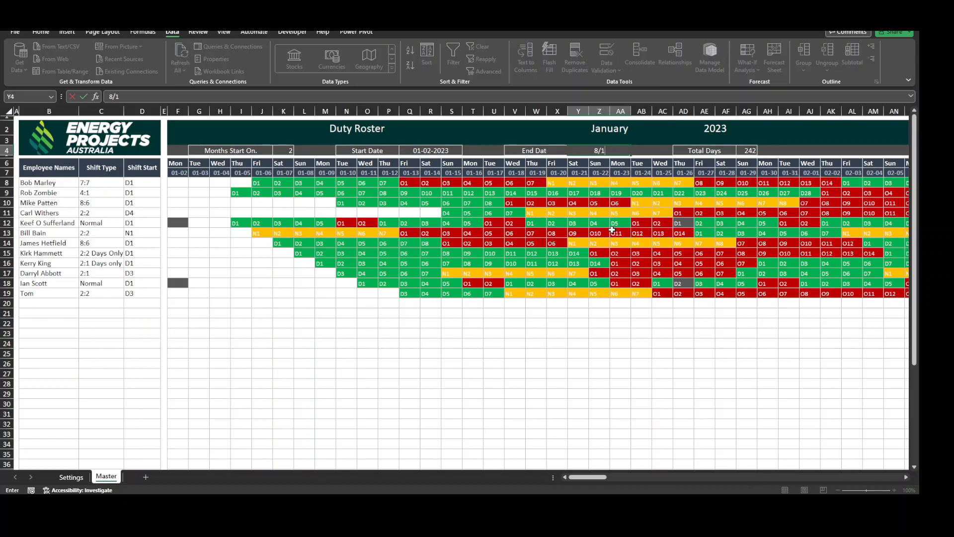
{"action": "type", "text": "/2023"}
{"action": "key", "text": "ctrl+Return"}
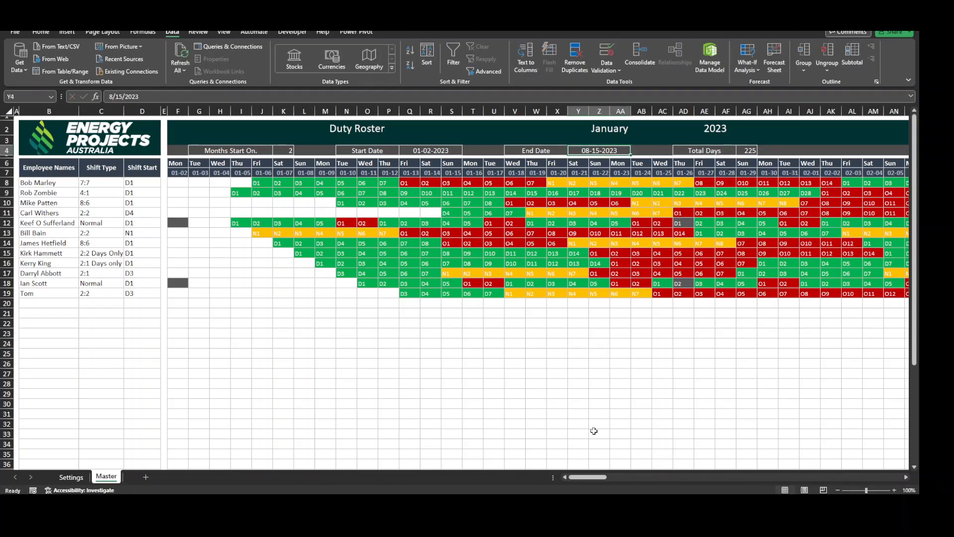
Step: Check the roster's final date columns against the End Date cell
{"action": "left_click_drag", "start_coordinate": [596, 482], "coordinate": [773, 479]}
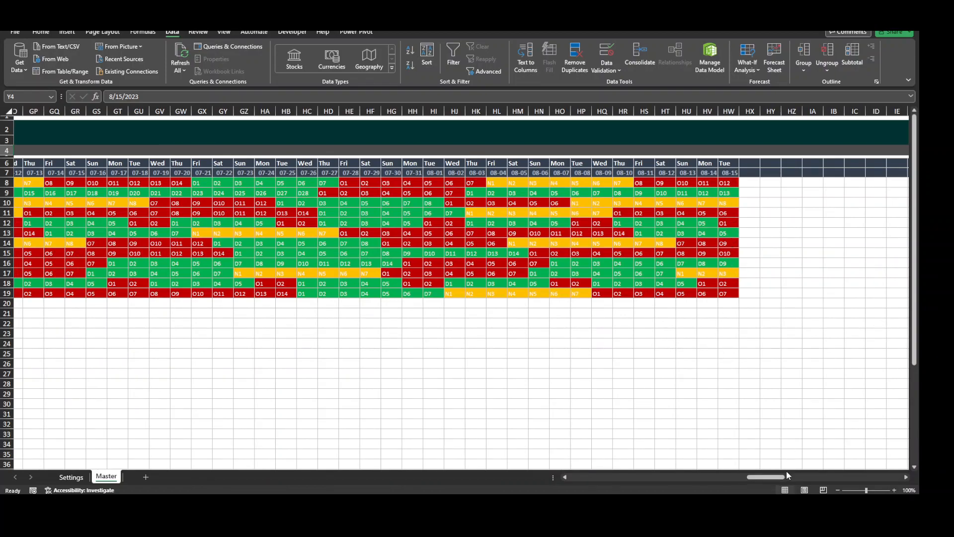
{"action": "left_click_drag", "start_coordinate": [780, 478], "coordinate": [589, 486]}
{"action": "left_click", "coordinate": [520, 414]}
{"action": "left_click", "coordinate": [533, 340]}
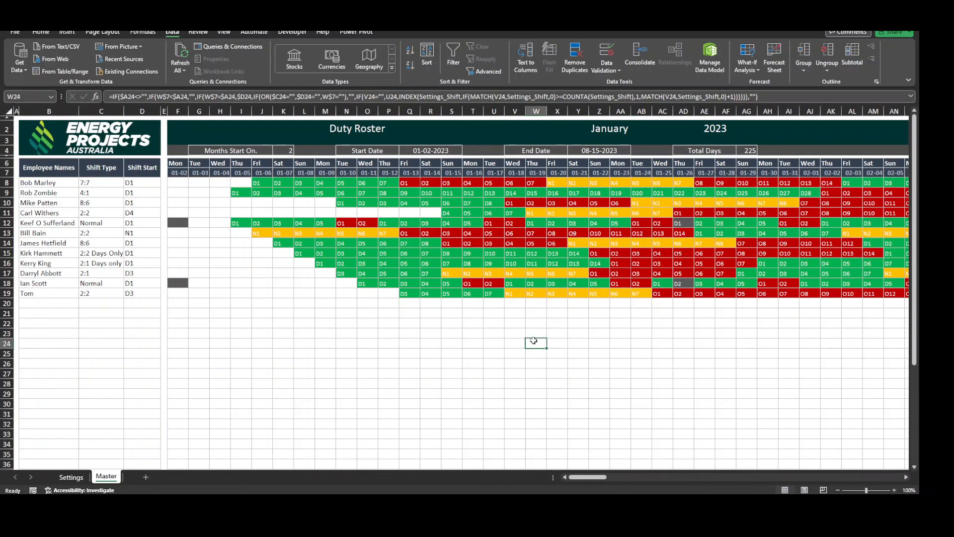
{"action": "left_click", "coordinate": [240, 281]}
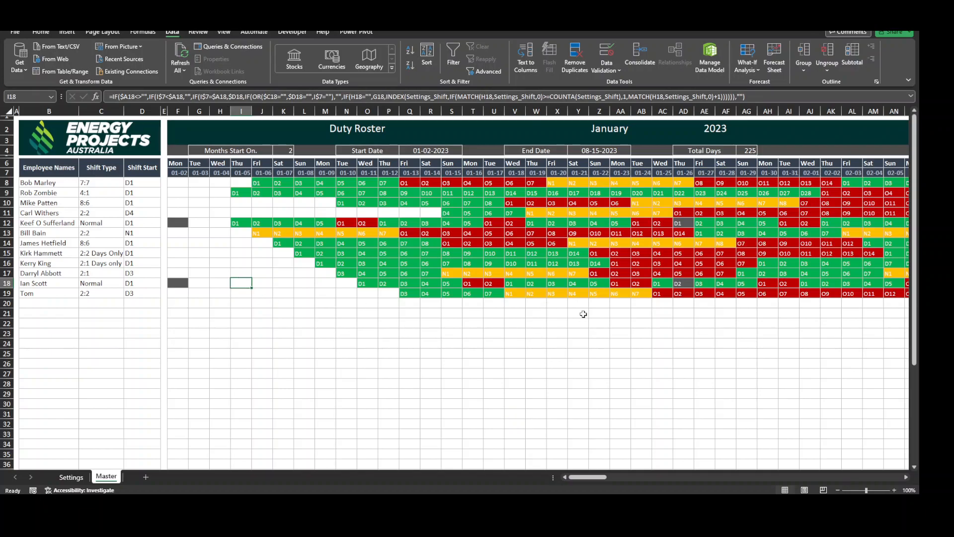
{"action": "scroll", "coordinate": [584, 314], "scroll_direction": "down", "scroll_amount": 1}
{"action": "scroll", "coordinate": [583, 314], "scroll_direction": "up", "scroll_amount": 1}
{"action": "left_click", "coordinate": [582, 152]}
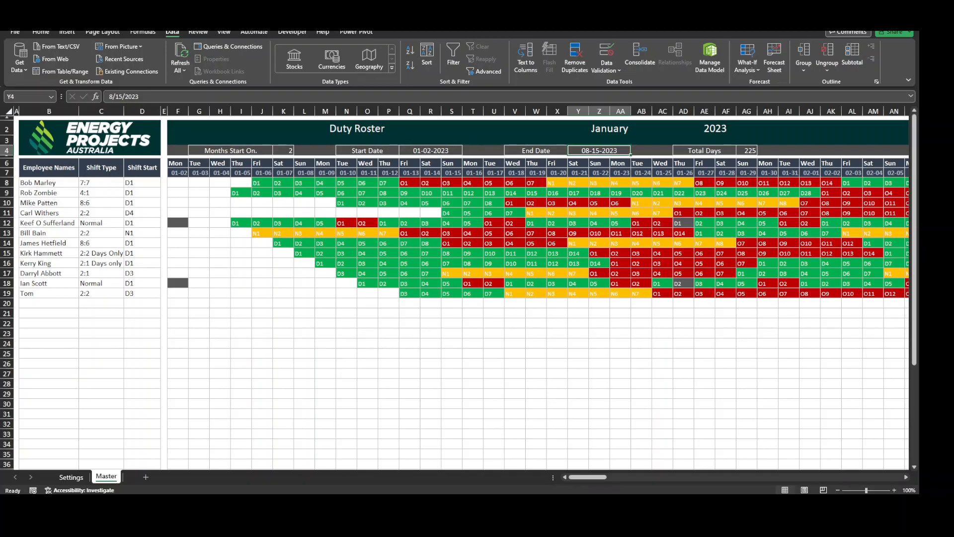
{"action": "mouse_move", "coordinate": [581, 478]}
{"action": "left_mouse_down"}
{"action": "mouse_move", "coordinate": [815, 477]}
{"action": "mouse_move", "coordinate": [573, 477]}
{"action": "left_mouse_up"}
{"action": "left_click", "coordinate": [383, 413]}
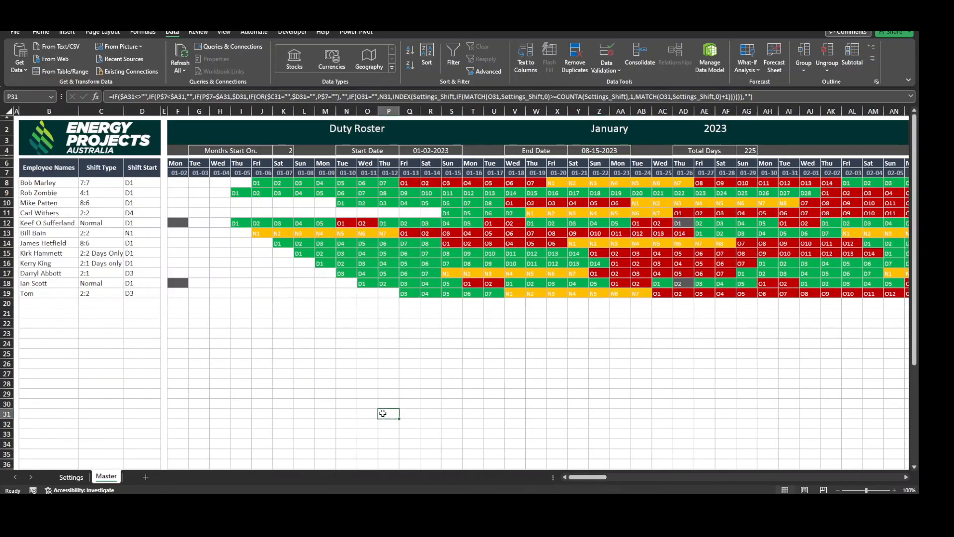
Step: Look over the full roster from the header down to the shift total rows
{"action": "scroll", "coordinate": [383, 413], "scroll_direction": "down", "scroll_amount": 6}
{"action": "scroll", "coordinate": [383, 413], "scroll_direction": "up", "scroll_amount": 6}
{"action": "scroll", "coordinate": [309, 326], "scroll_direction": "down", "scroll_amount": 10}
{"action": "scroll", "coordinate": [308, 326], "scroll_direction": "up", "scroll_amount": 10}
{"action": "left_click", "coordinate": [307, 327]}
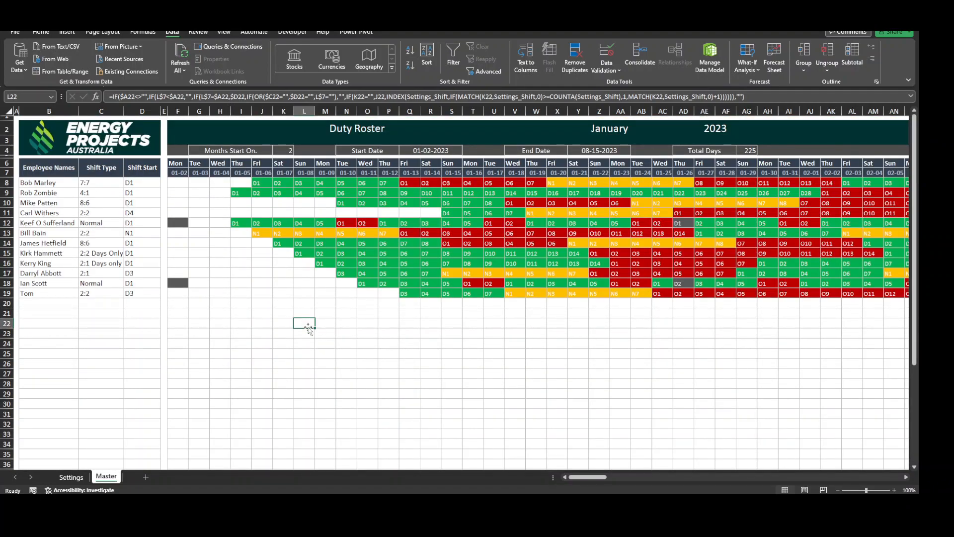
{"action": "scroll", "coordinate": [308, 328], "scroll_direction": "down", "scroll_amount": 10}
{"action": "left_click", "coordinate": [321, 461]}
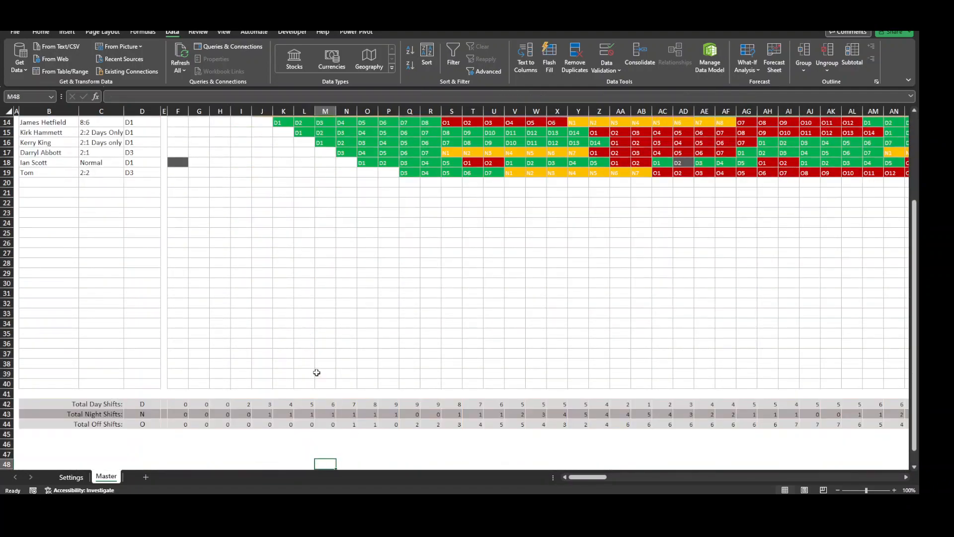
{"action": "scroll", "coordinate": [317, 372], "scroll_direction": "up", "scroll_amount": 10}
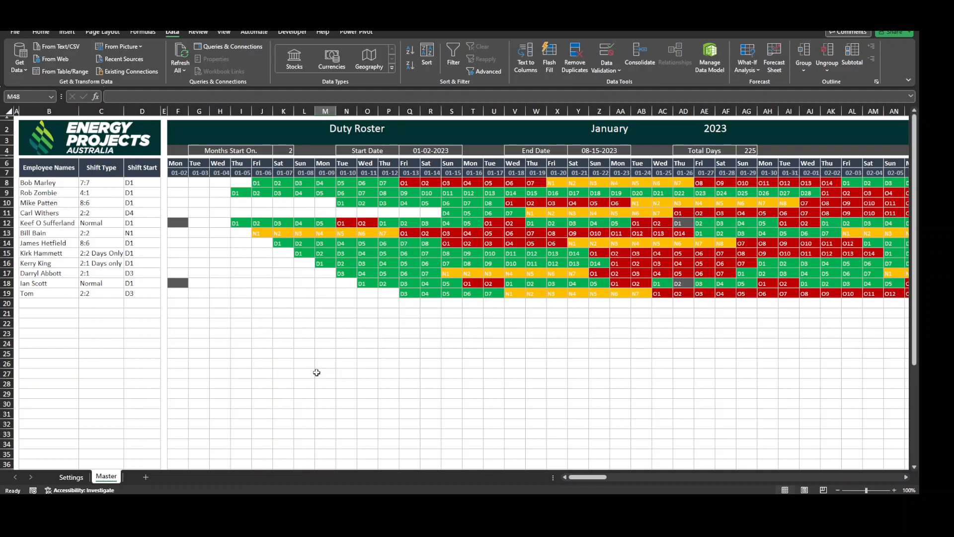